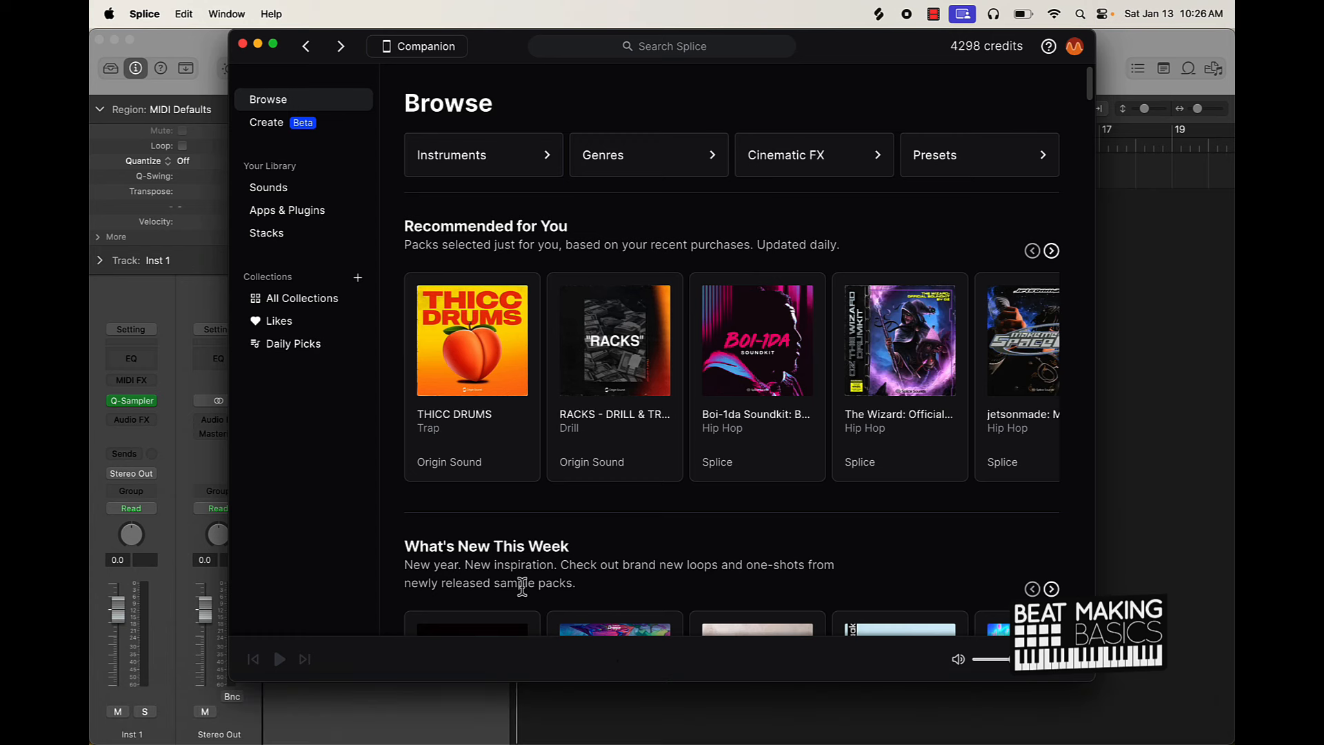
Look through the recommended sample packs to the end of the row
scroll(766, 431, right, 2)
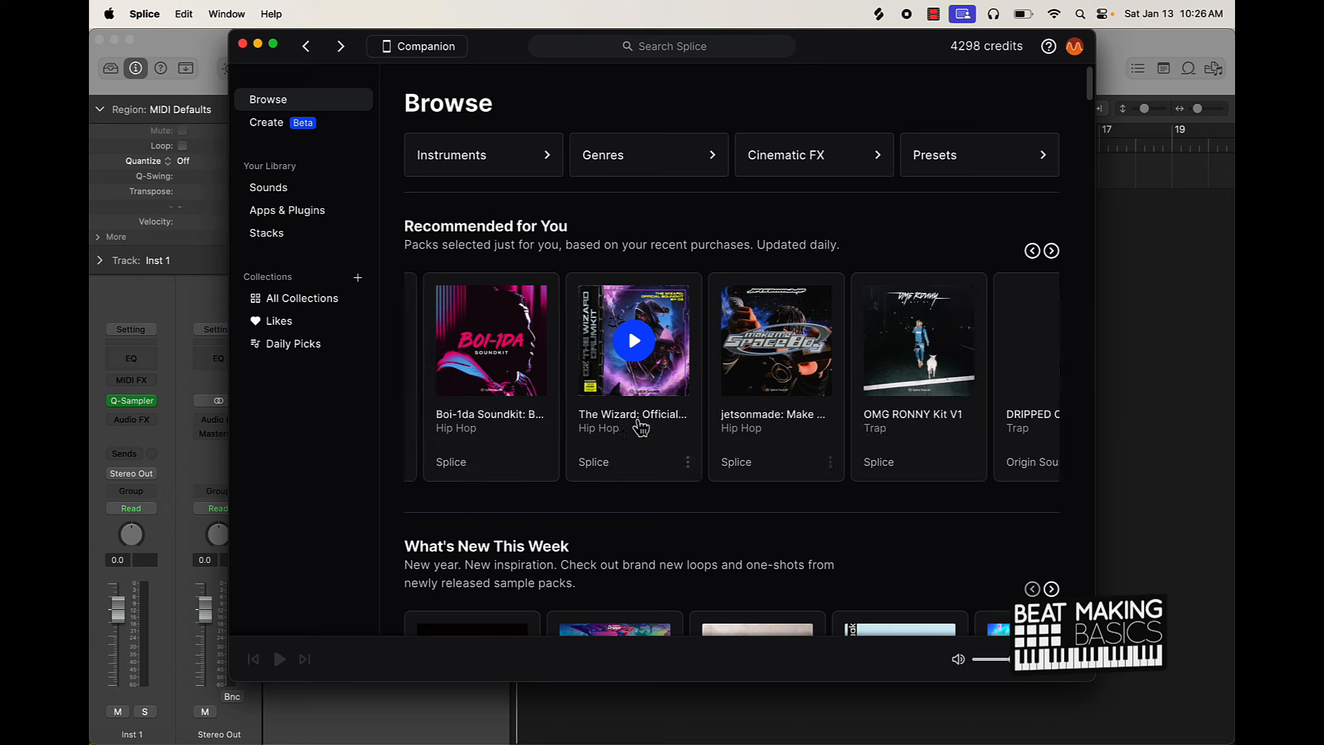
scroll(793, 430, right, 2)
scroll(819, 430, right, 8)
scroll(818, 430, right, 1)
scroll(818, 430, right, 4)
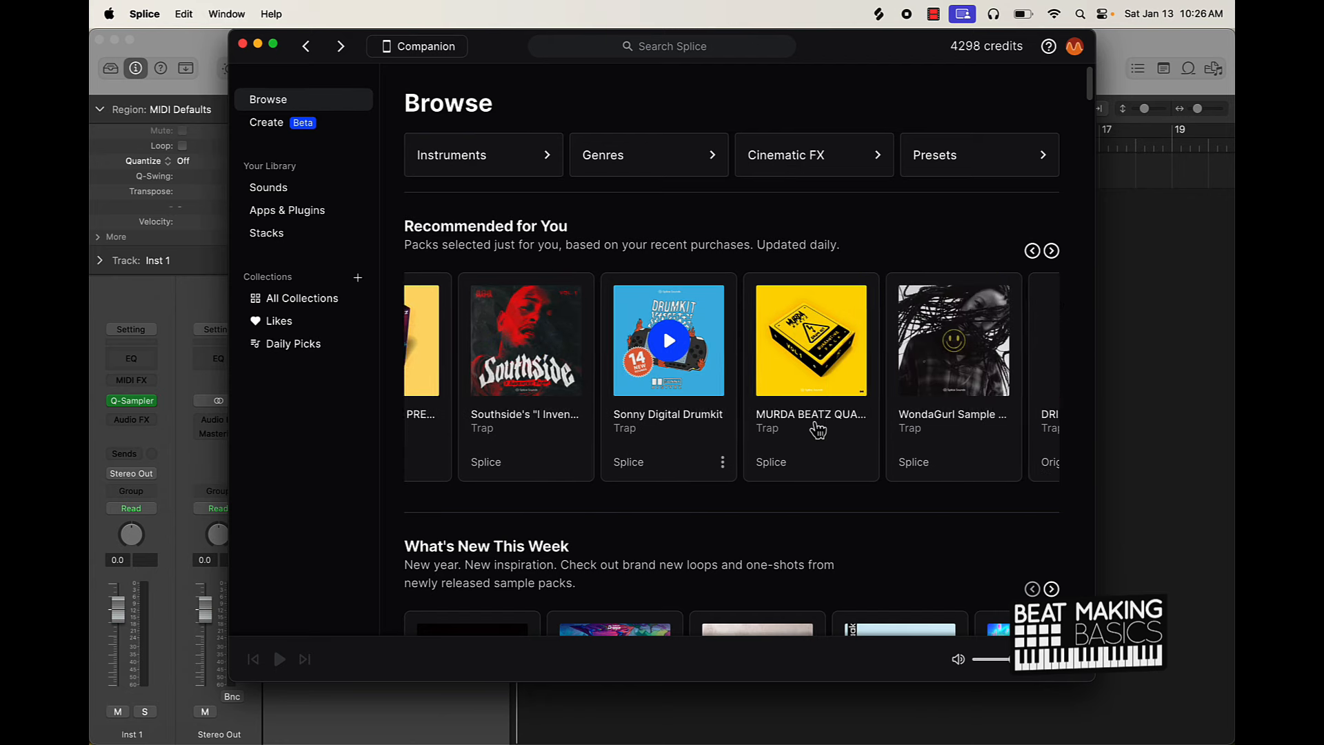
scroll(818, 431, right, 1)
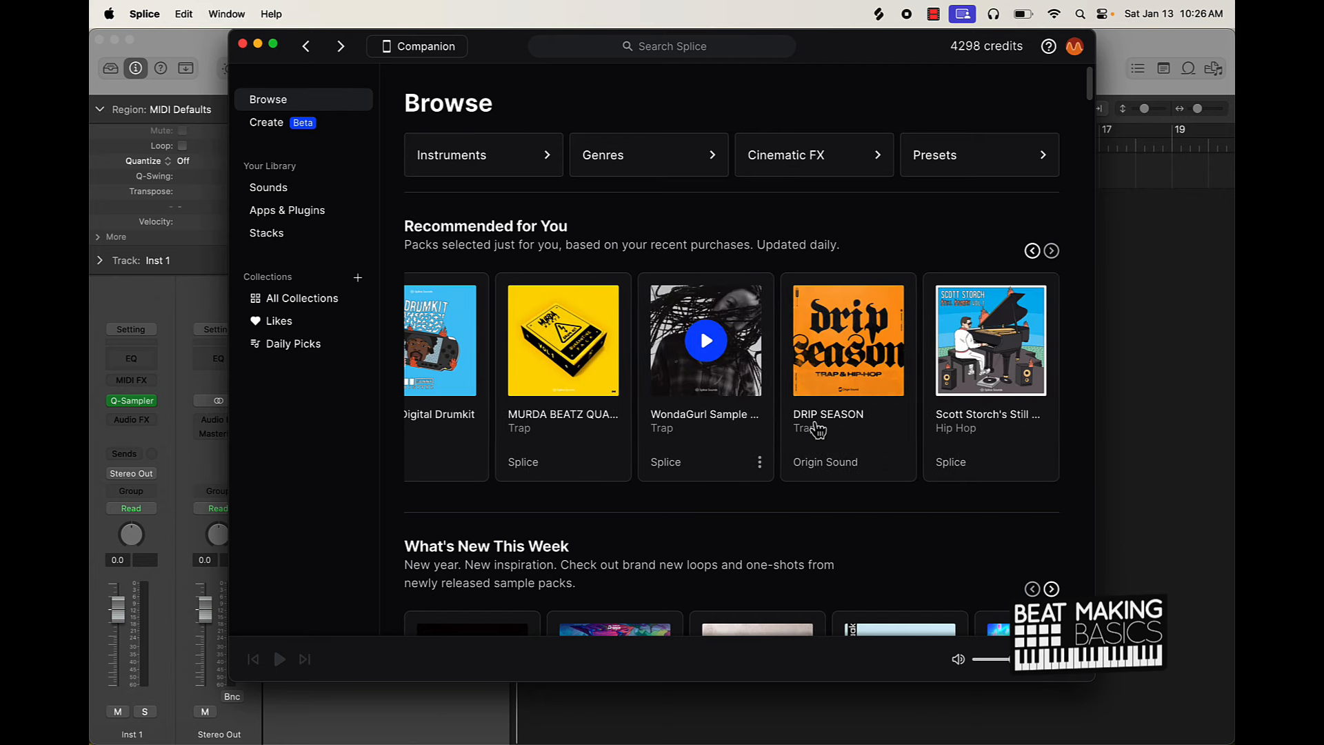
Search the sample library for "soul"
click(693, 48)
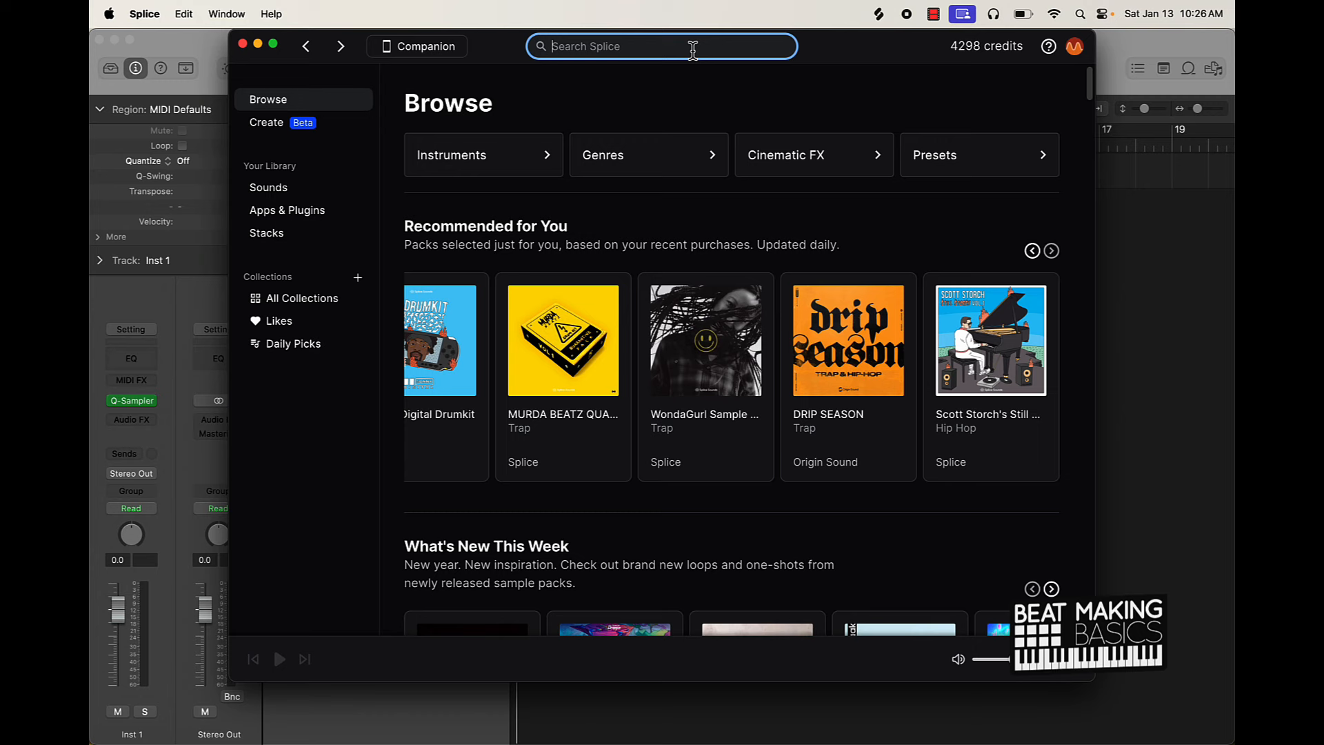
text(soul)
key(Return)
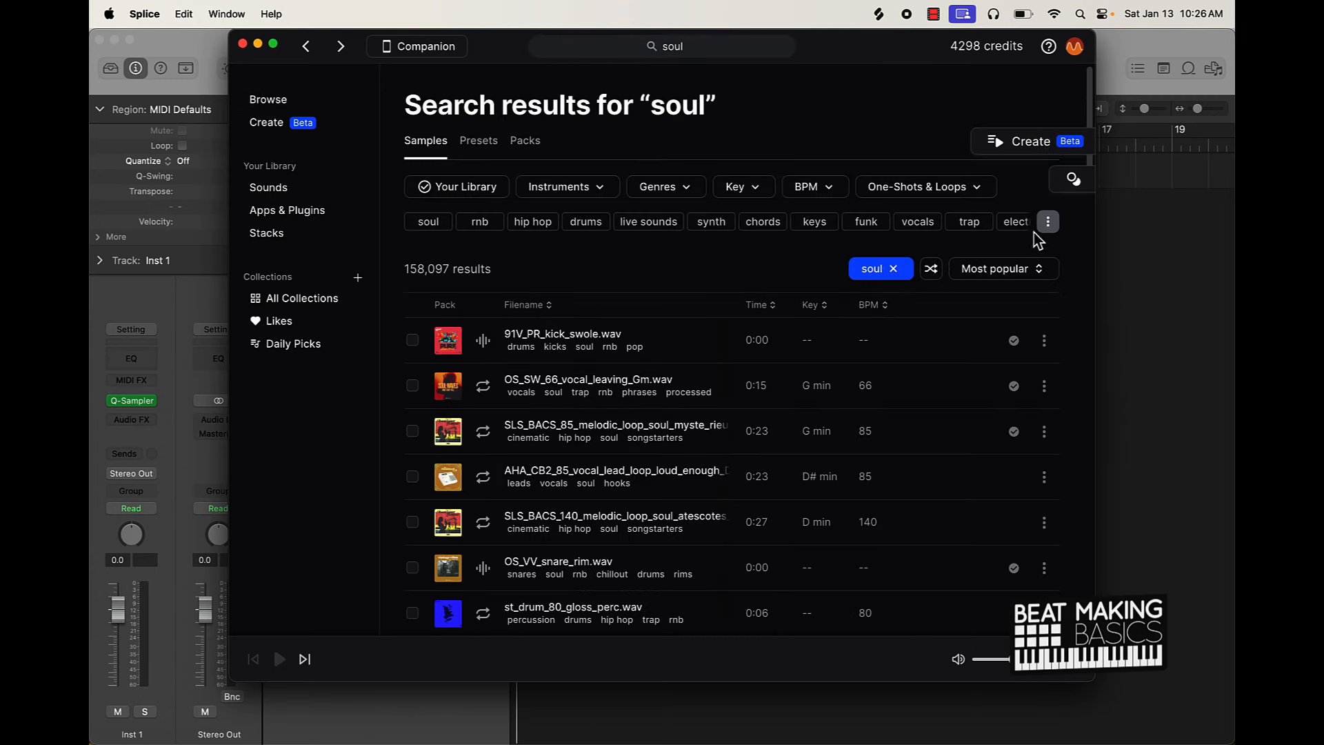
Expand the tag list and narrow the soul samples to the boom bap and melody tags
click(1049, 221)
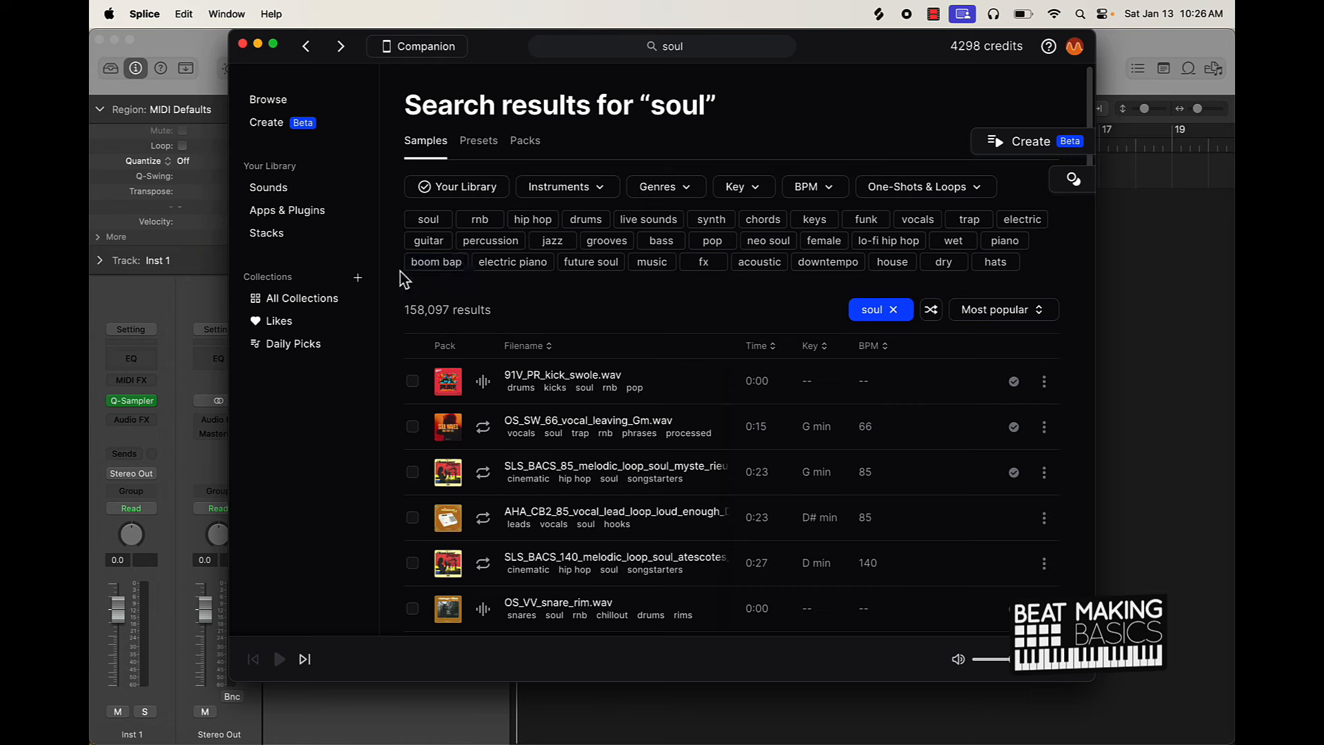
click(436, 262)
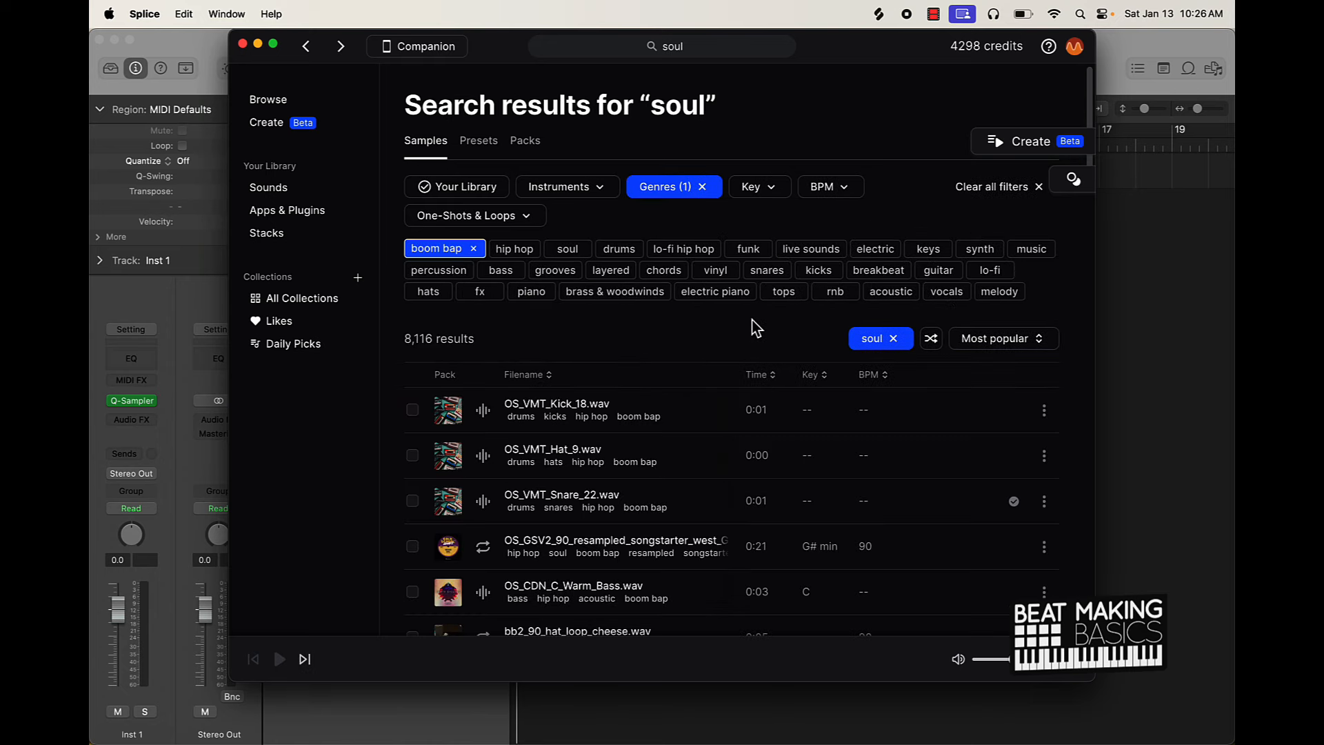
click(999, 293)
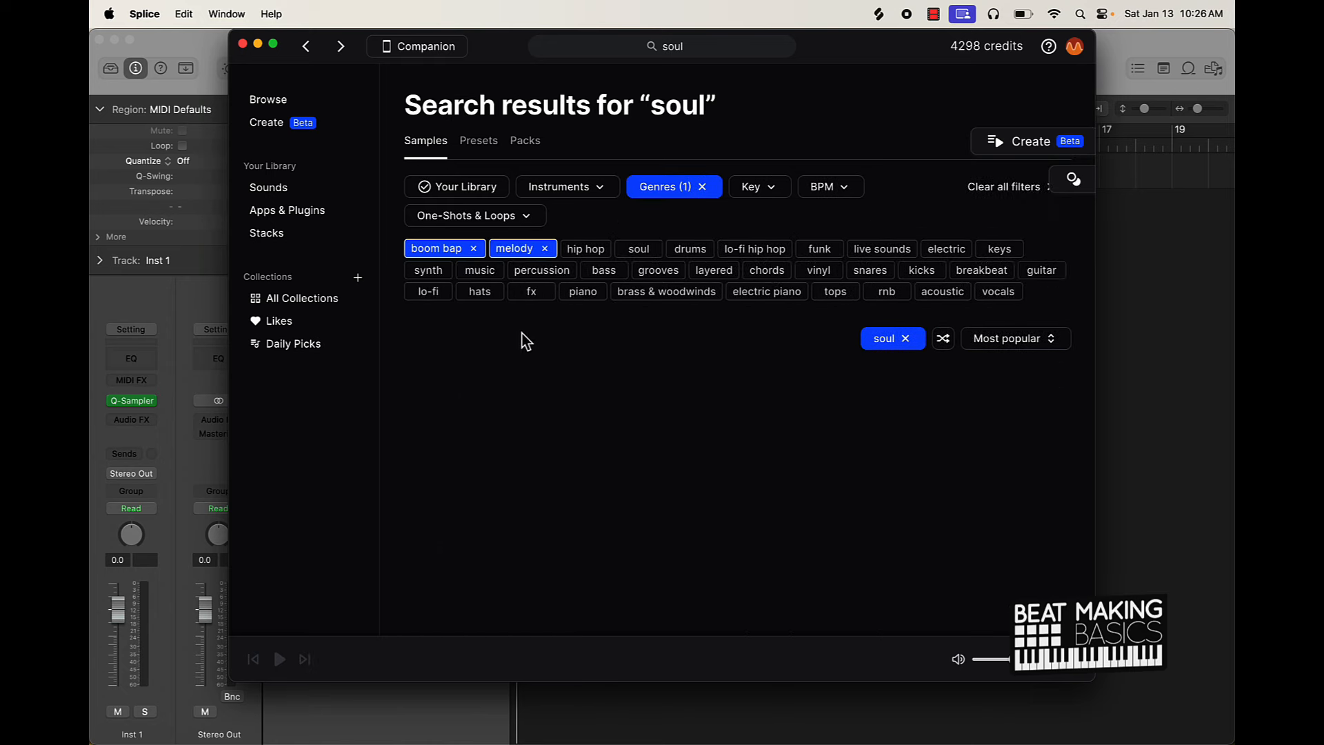
On page 4 of the results, preview OS_LR_98_Bm_Year_Melody, dhh2_music_shot_mansion_Dm and dhh2_organ_loop_cheeky_90_Em
scroll(468, 342, down, 15)
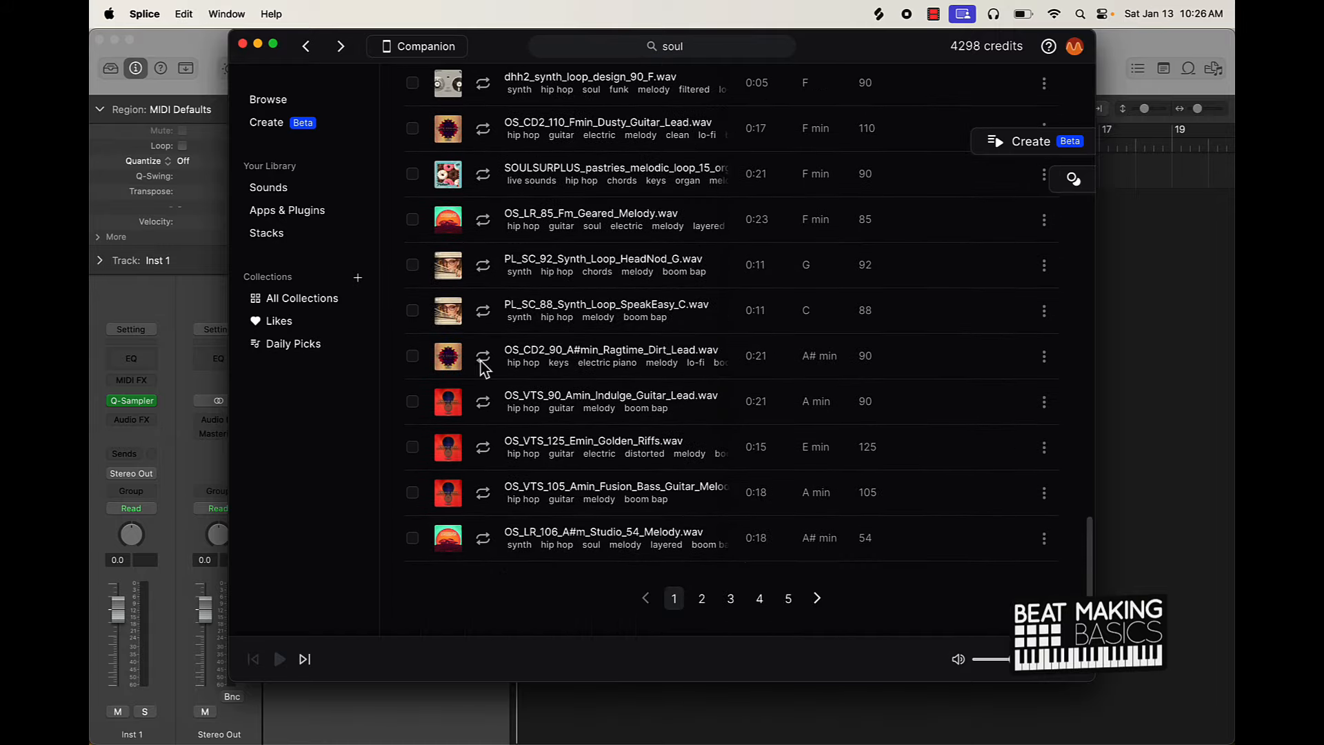
click(760, 598)
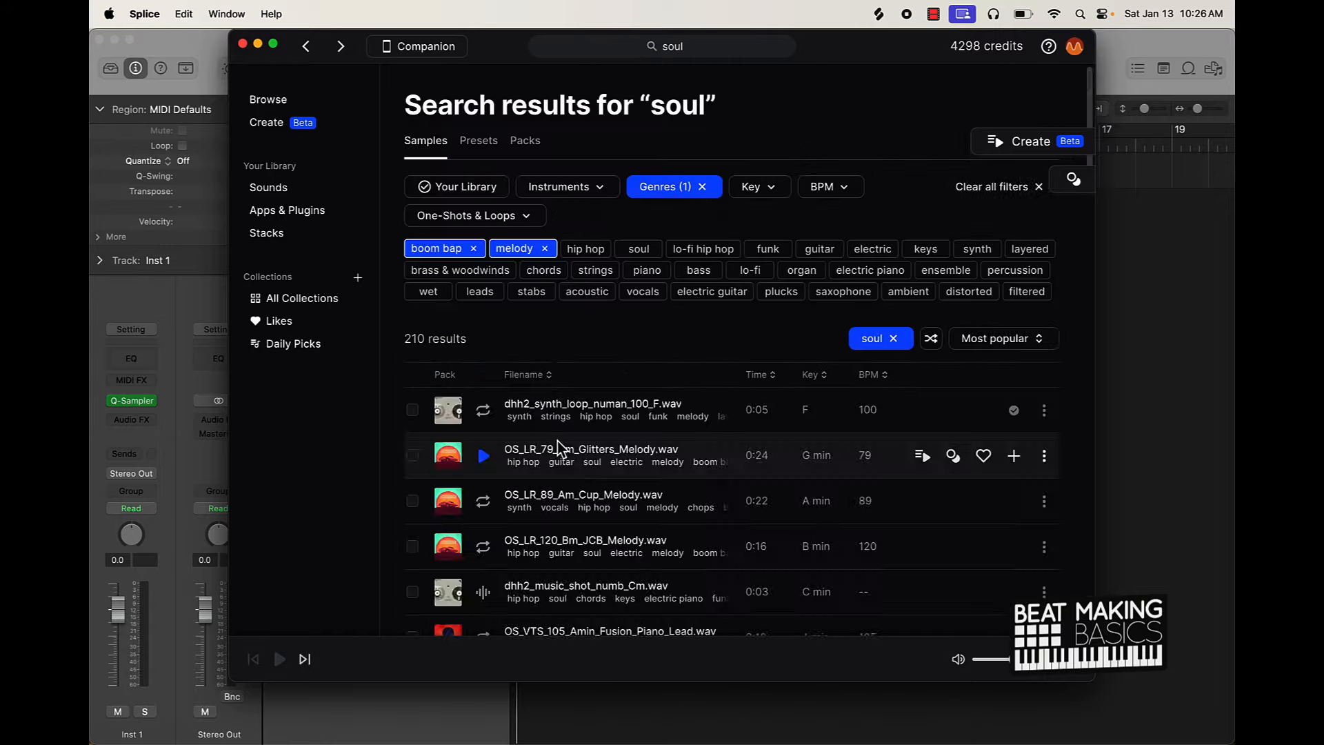
scroll(564, 450, down, 15)
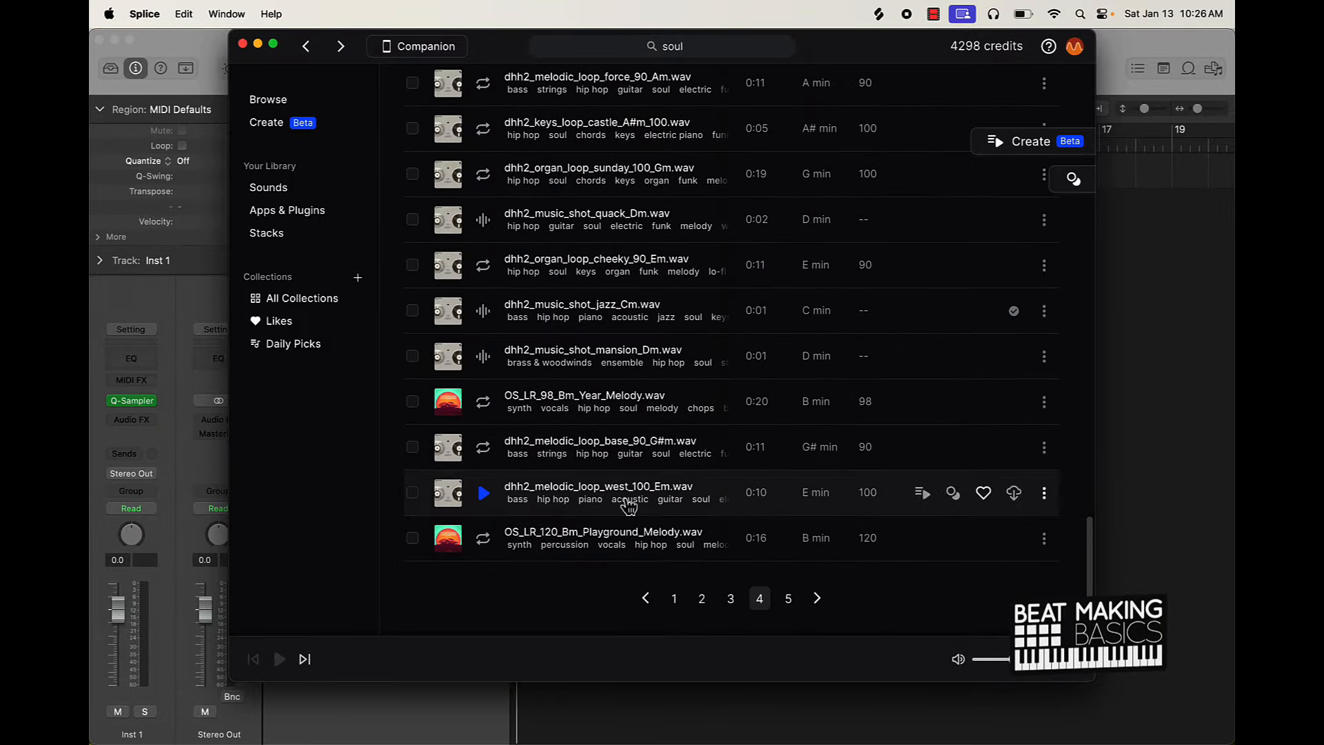
click(490, 403)
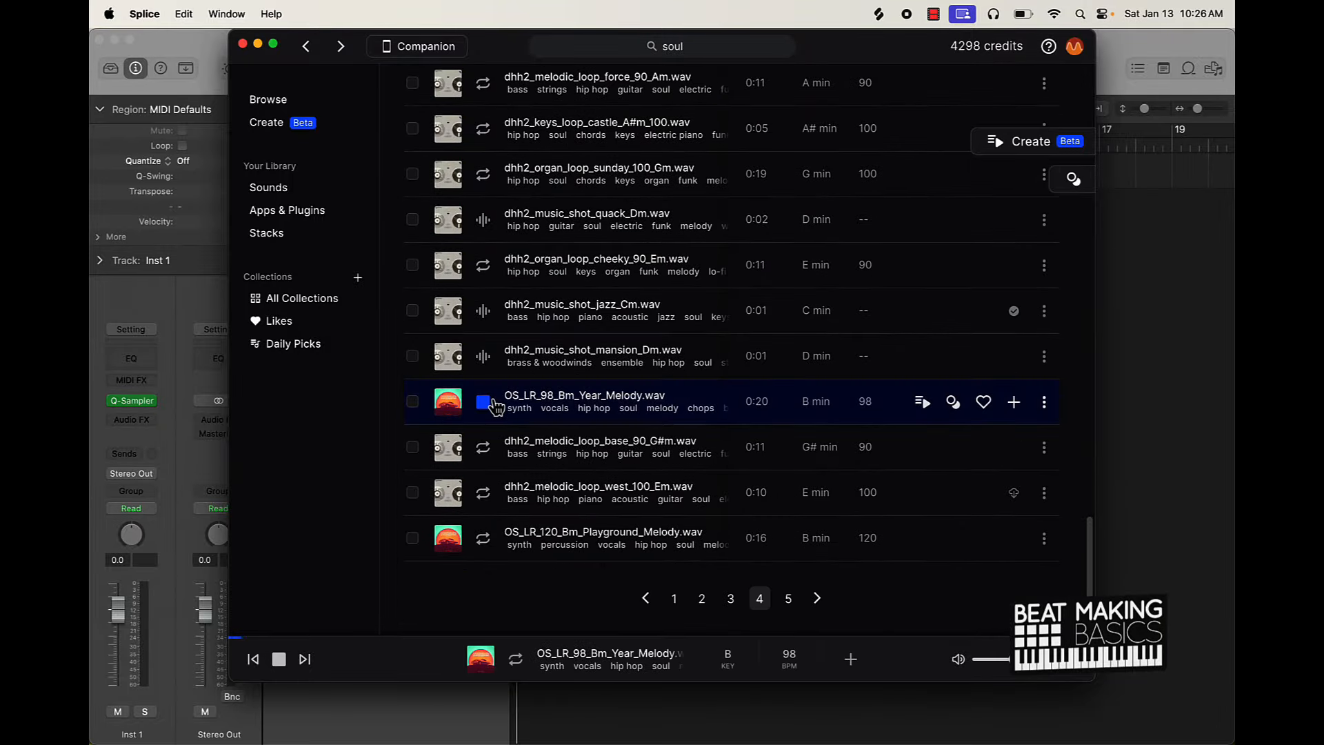
click(488, 360)
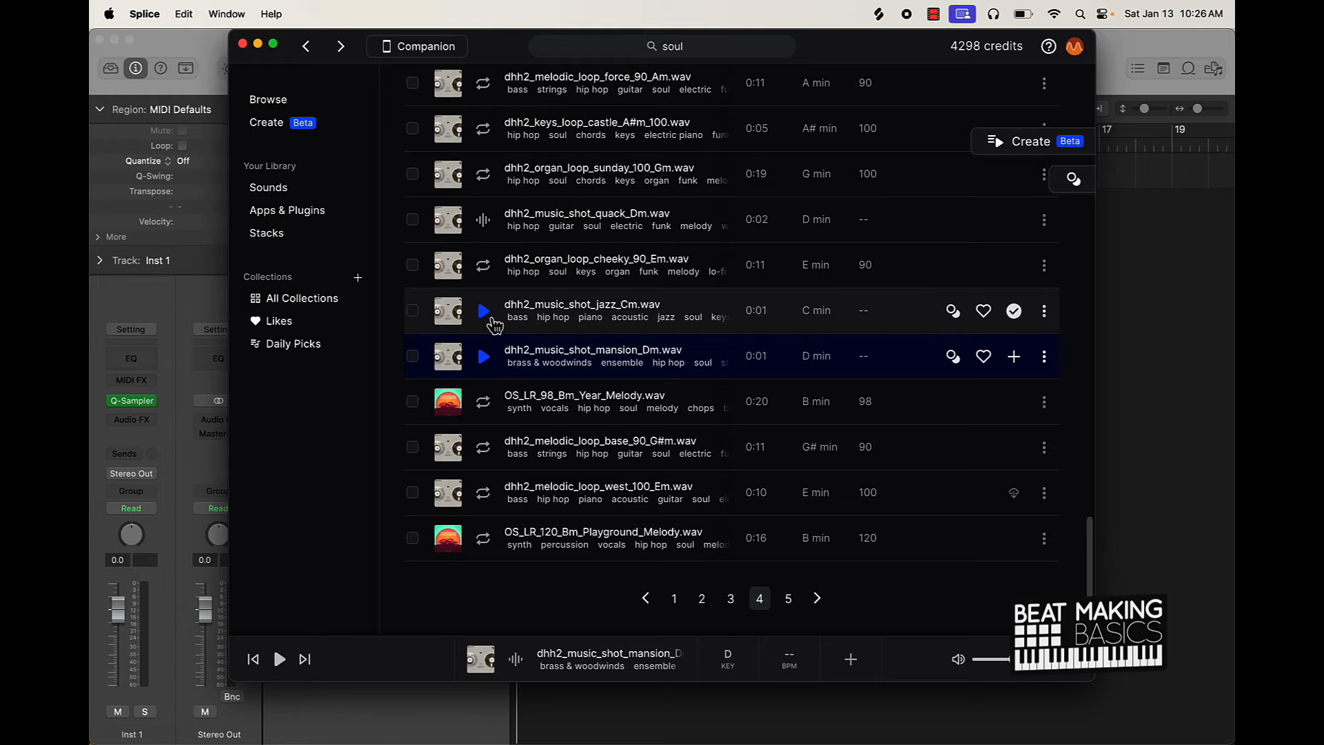
click(496, 279)
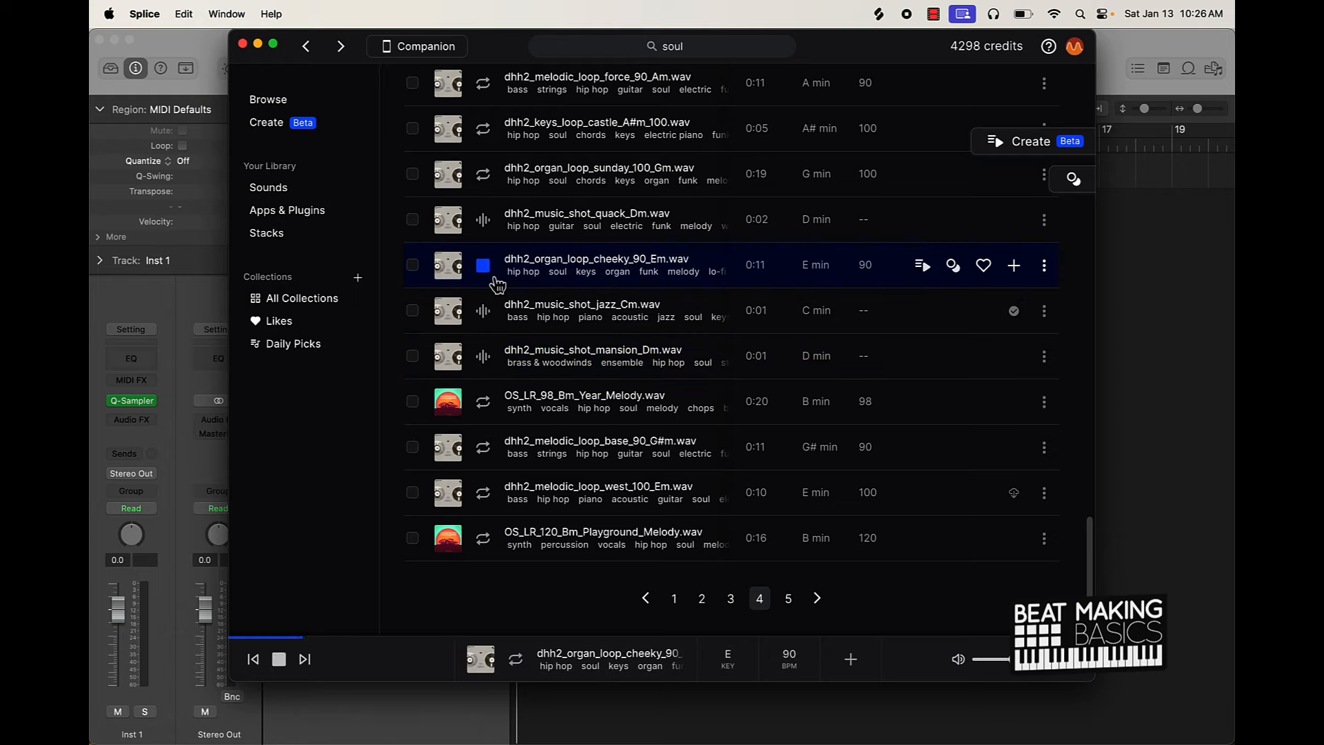
click(493, 278)
Restrict the search results to loops only
scroll(524, 290, up, 15)
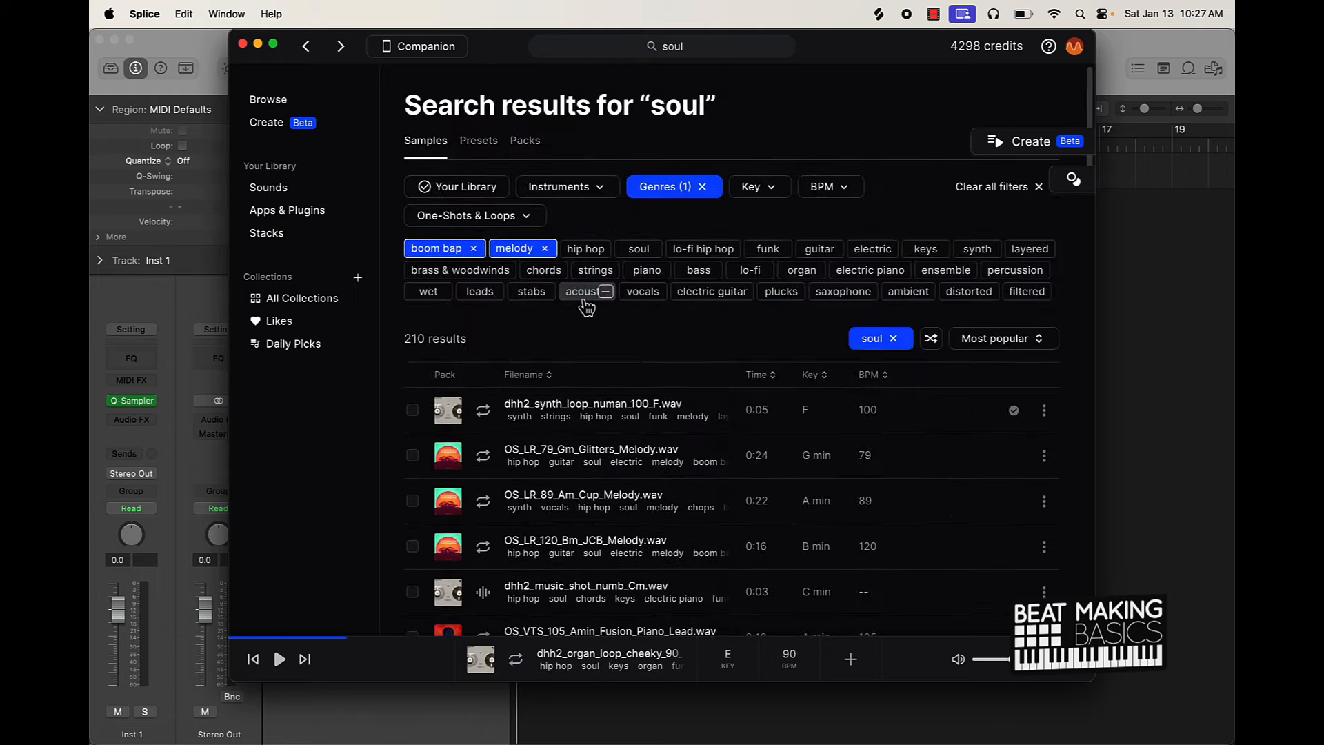
click(483, 218)
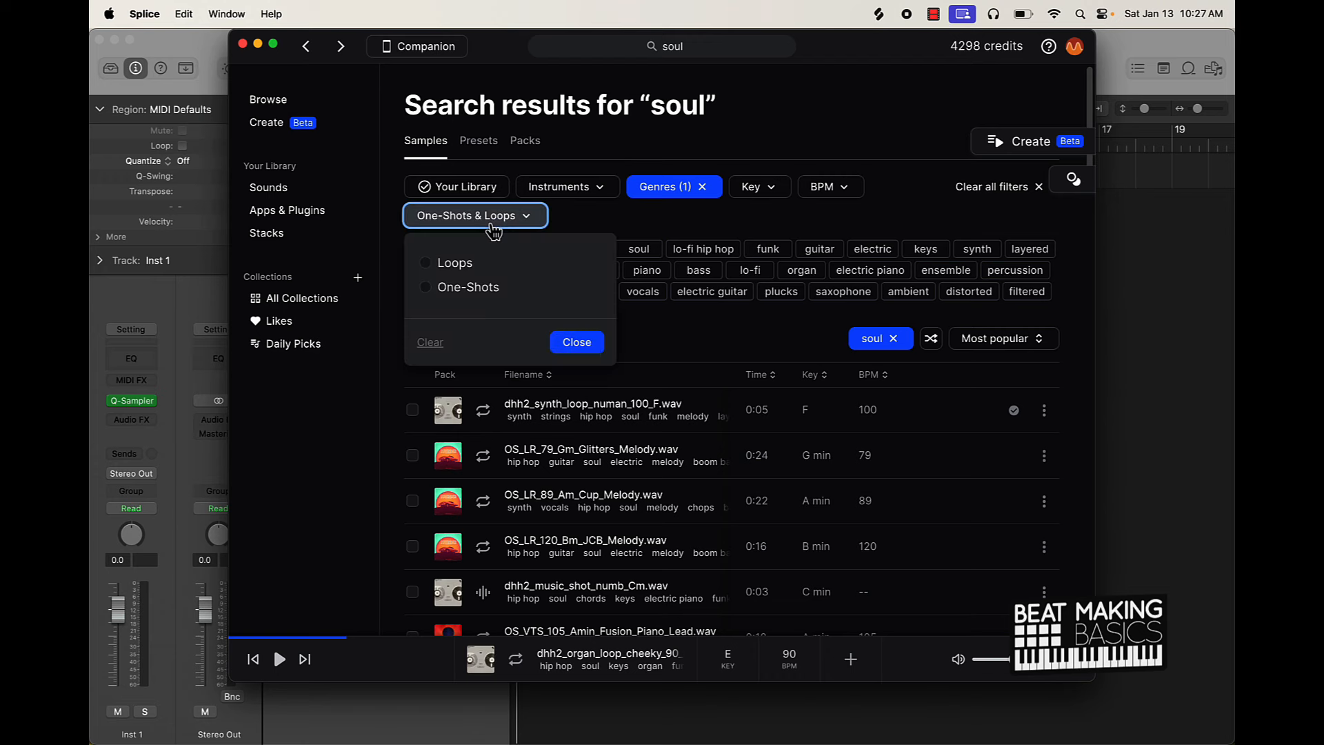
click(458, 265)
click(577, 342)
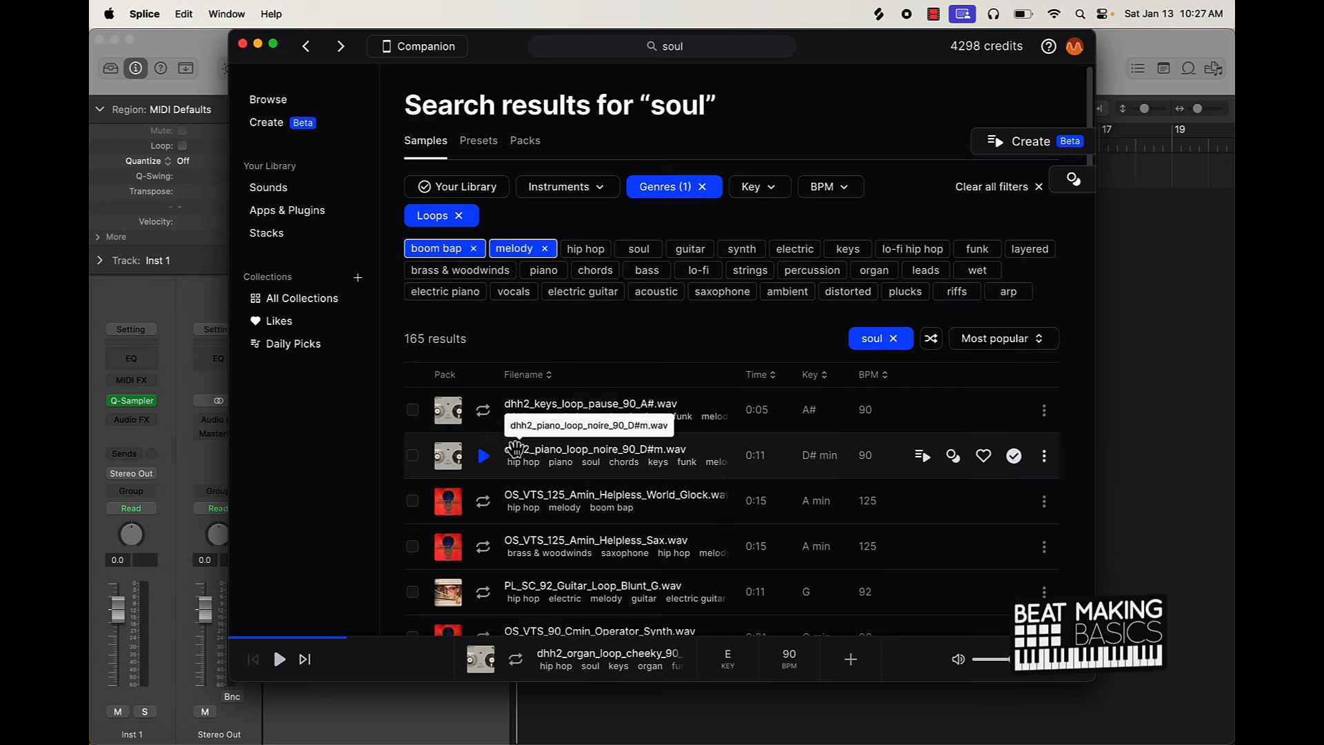
Preview the melody loops in the filtered results, from OS_VTS_125_Amin_Helpless_World_Glock down to dhh2_melodic_loop_spook_100_Fm
scroll(516, 448, down, 2)
scroll(515, 449, down, 1)
click(483, 361)
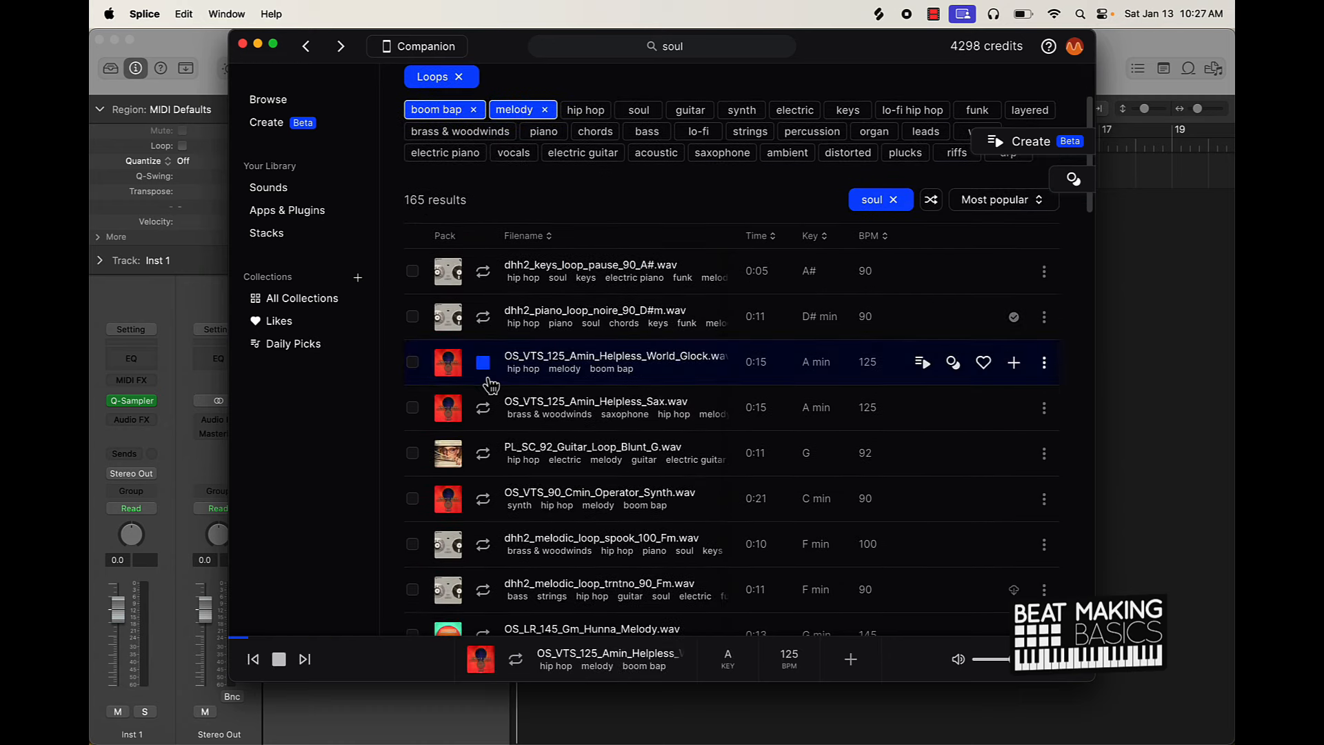
scroll(496, 441, down, 2)
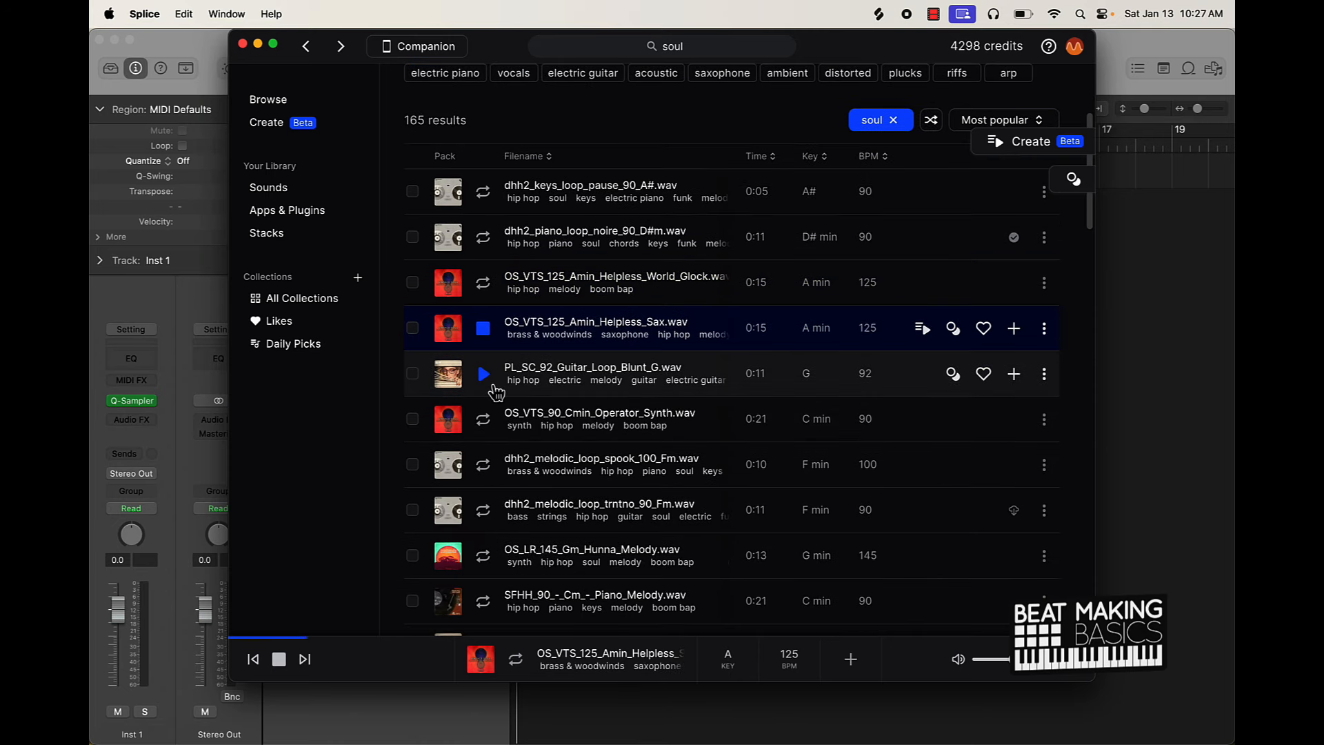
click(483, 373)
click(484, 421)
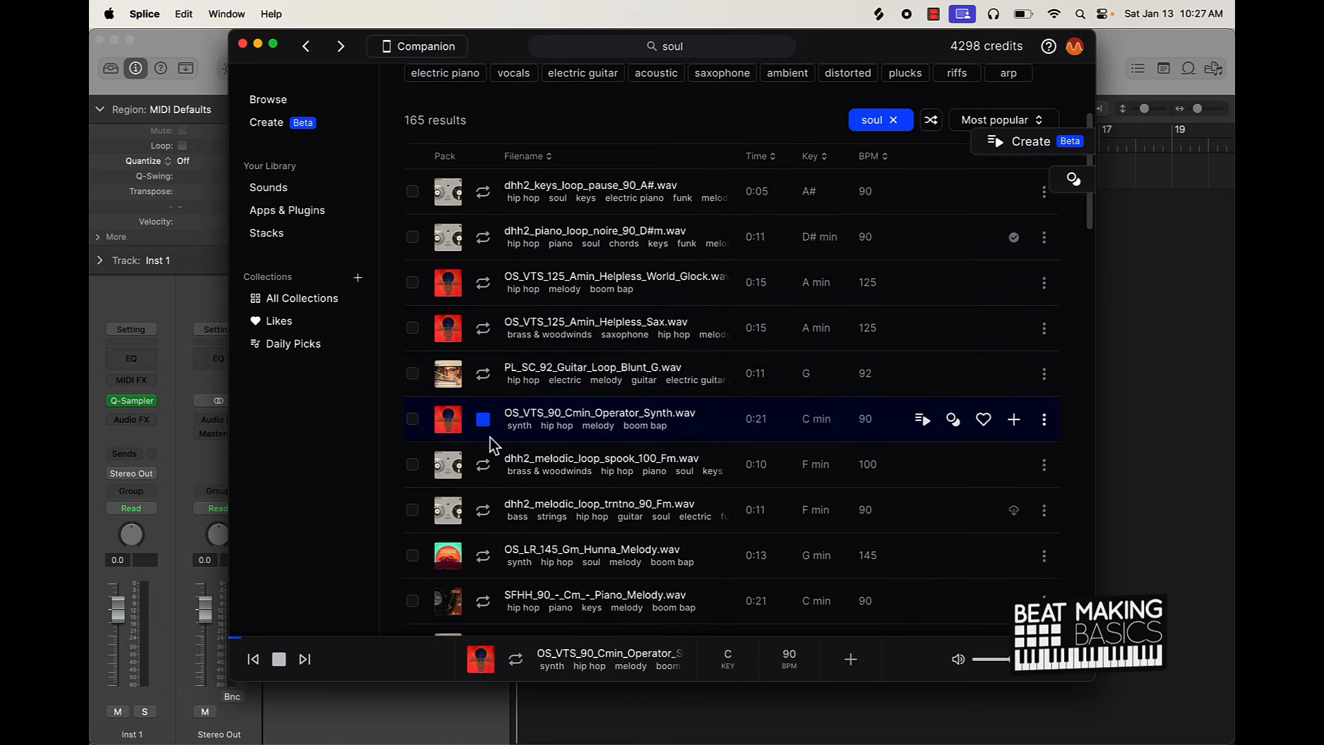
click(484, 465)
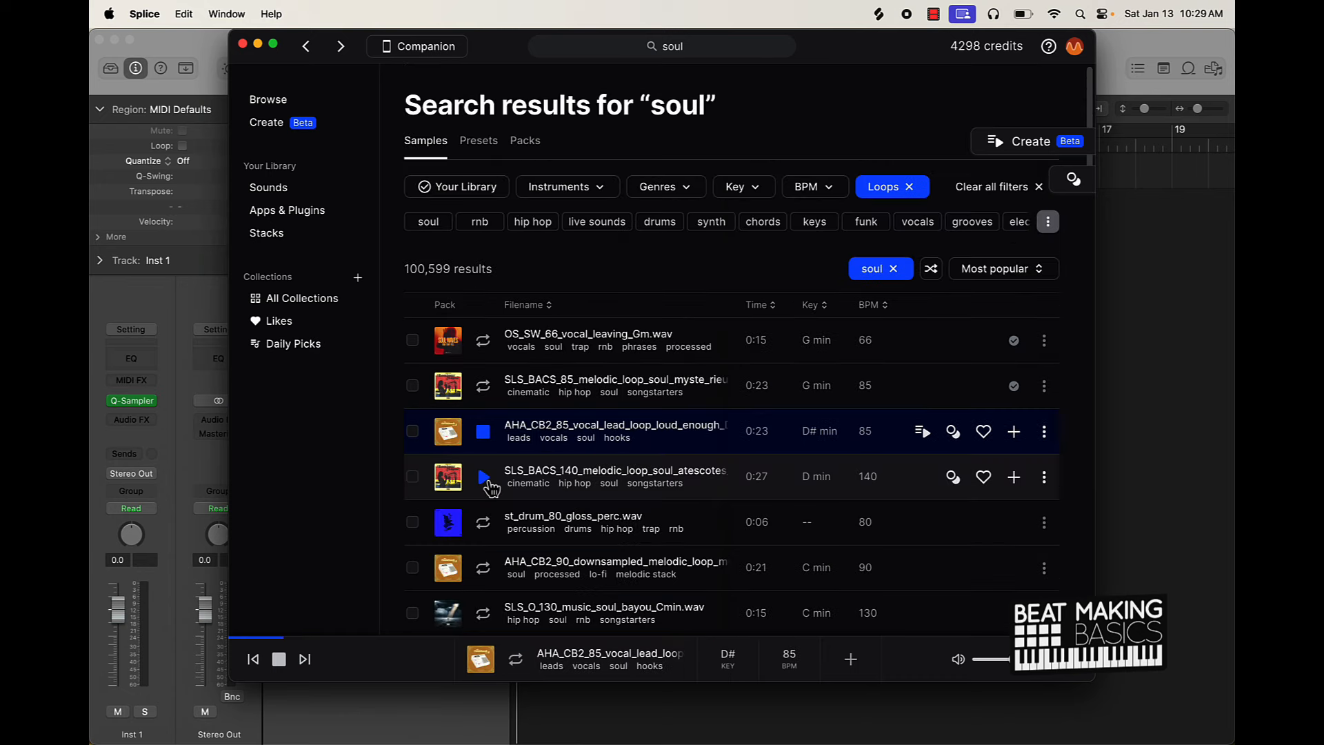
Preview the loop SLS_BACS_140_melodic_loop_soul_atescotes_Dmin and add it to the library
click(483, 476)
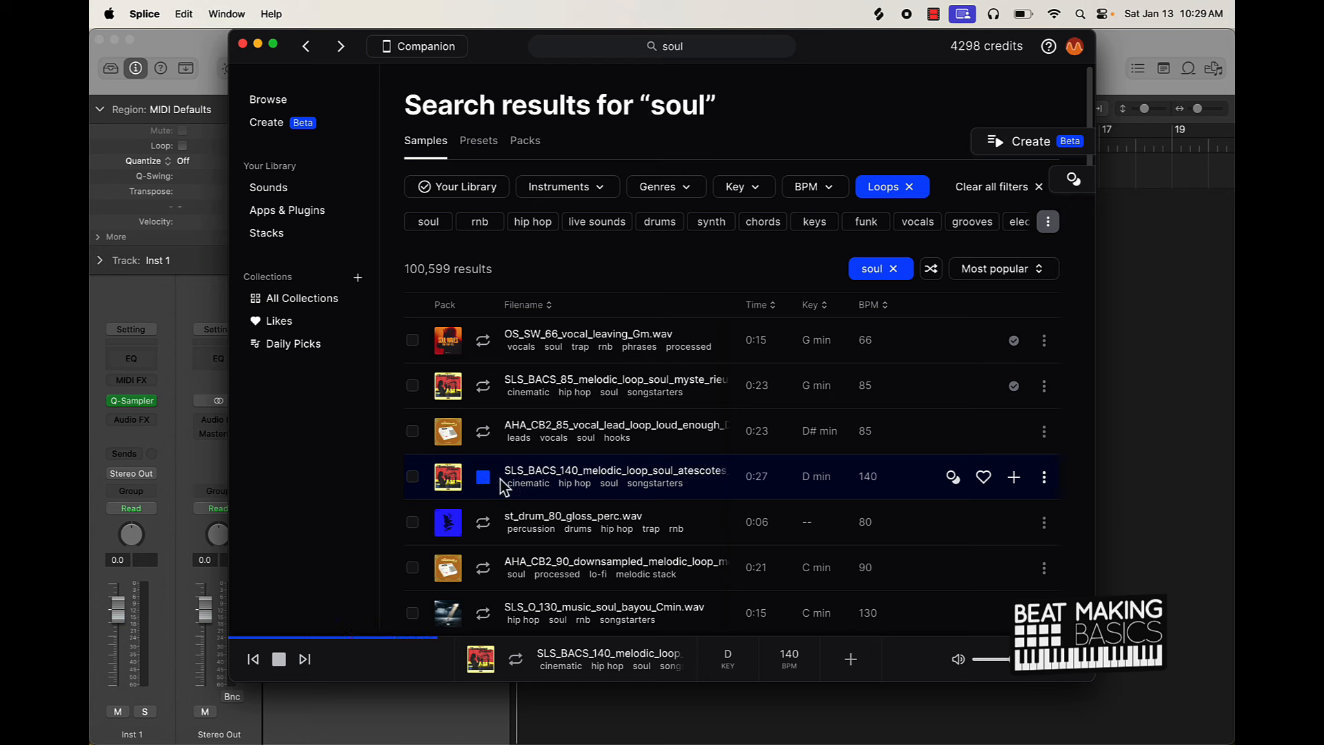
click(1014, 479)
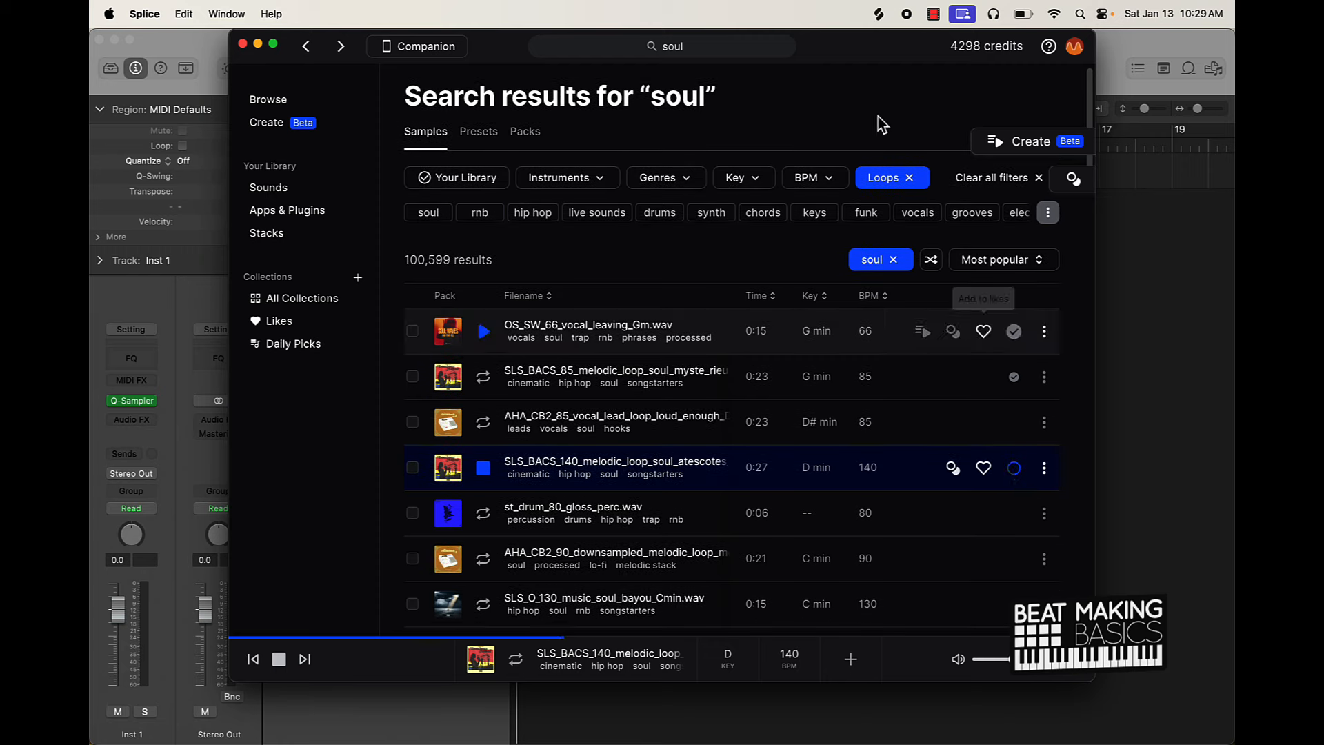
Bring the downloaded 140 BPM soul loop into the Logic Pro project on a new audio track, starting at bar 1
drag(869, 53, 585, 15)
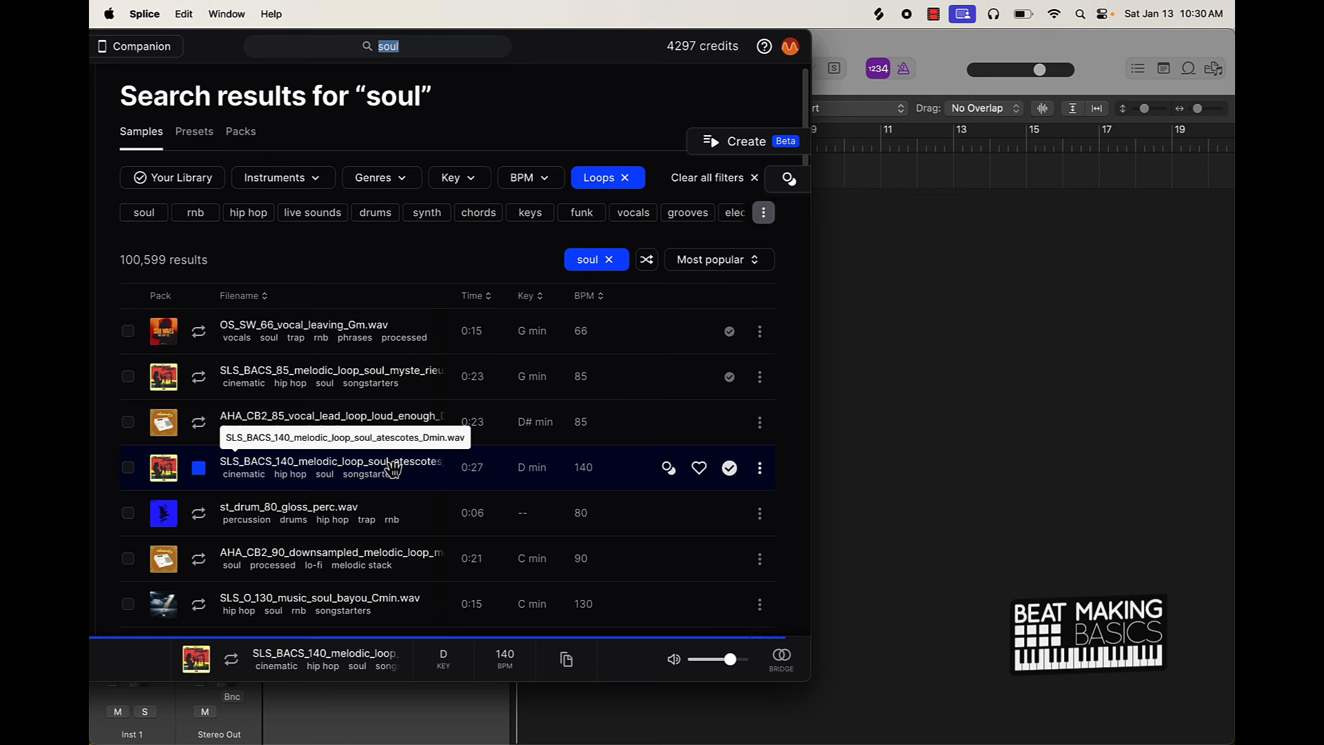
drag(392, 469, 882, 435)
click(911, 434)
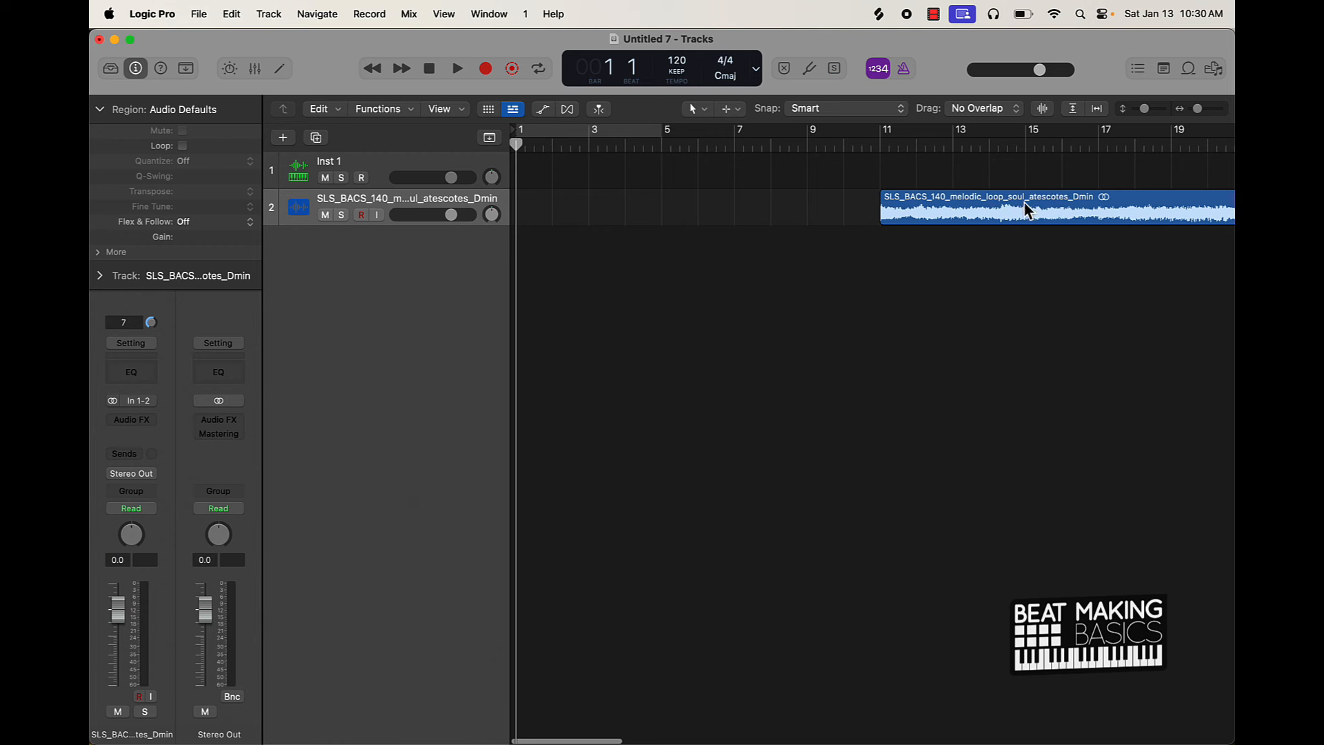
drag(1020, 218, 639, 207)
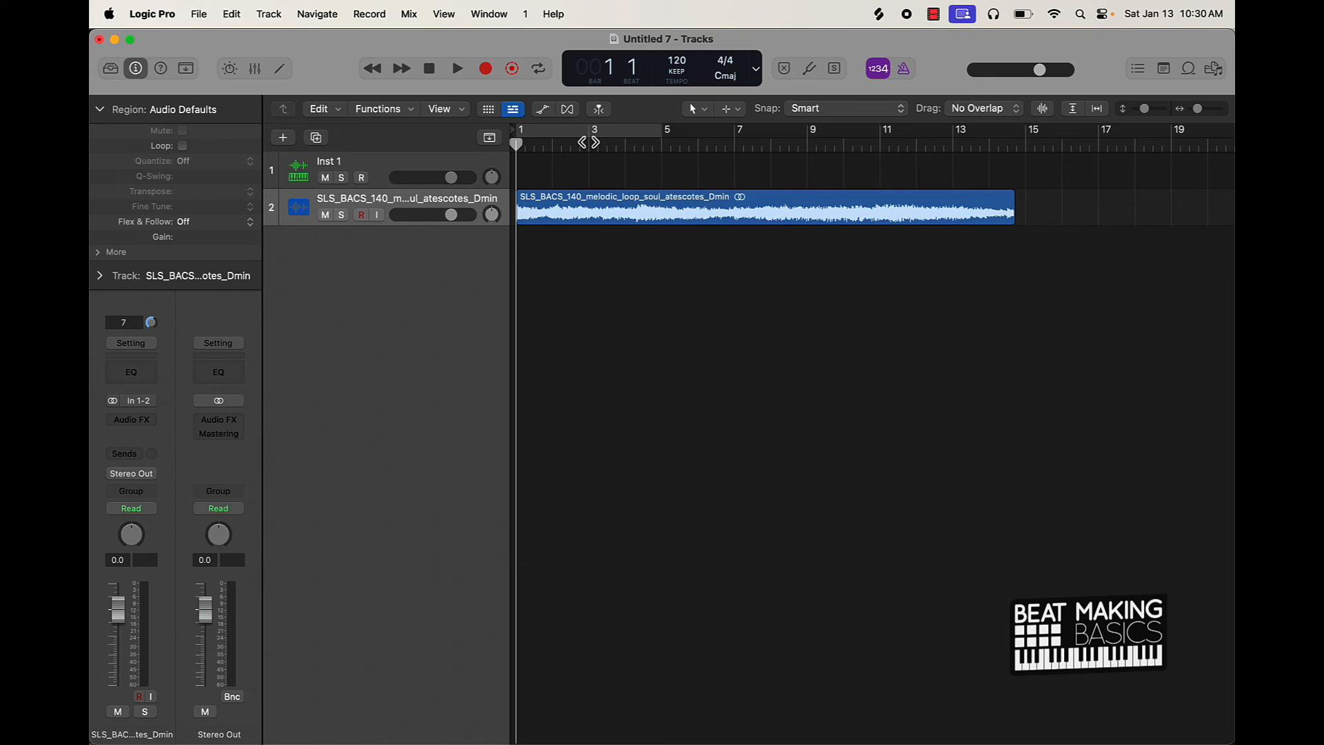
Set the project tempo to 134 BPM and turn on Flex for the soul loop's track
click(693, 214)
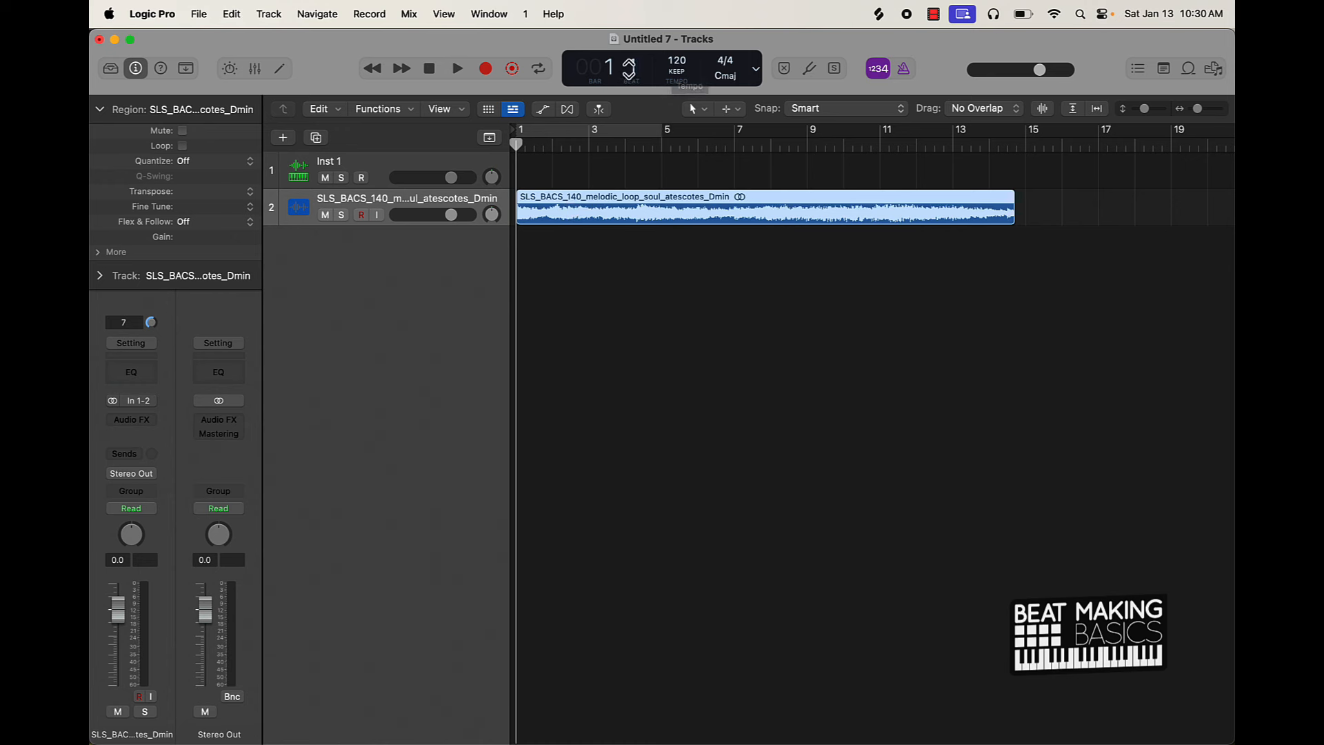
drag(677, 62, 675, 22)
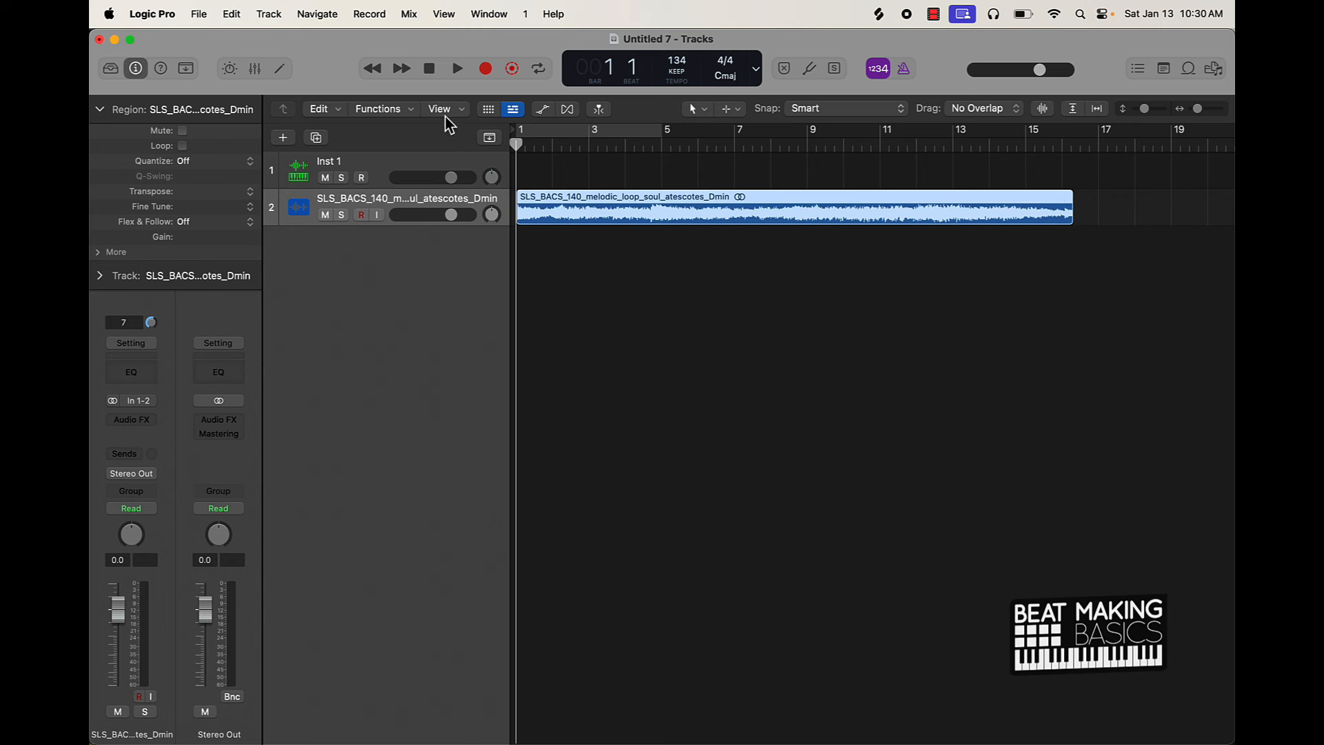
click(565, 112)
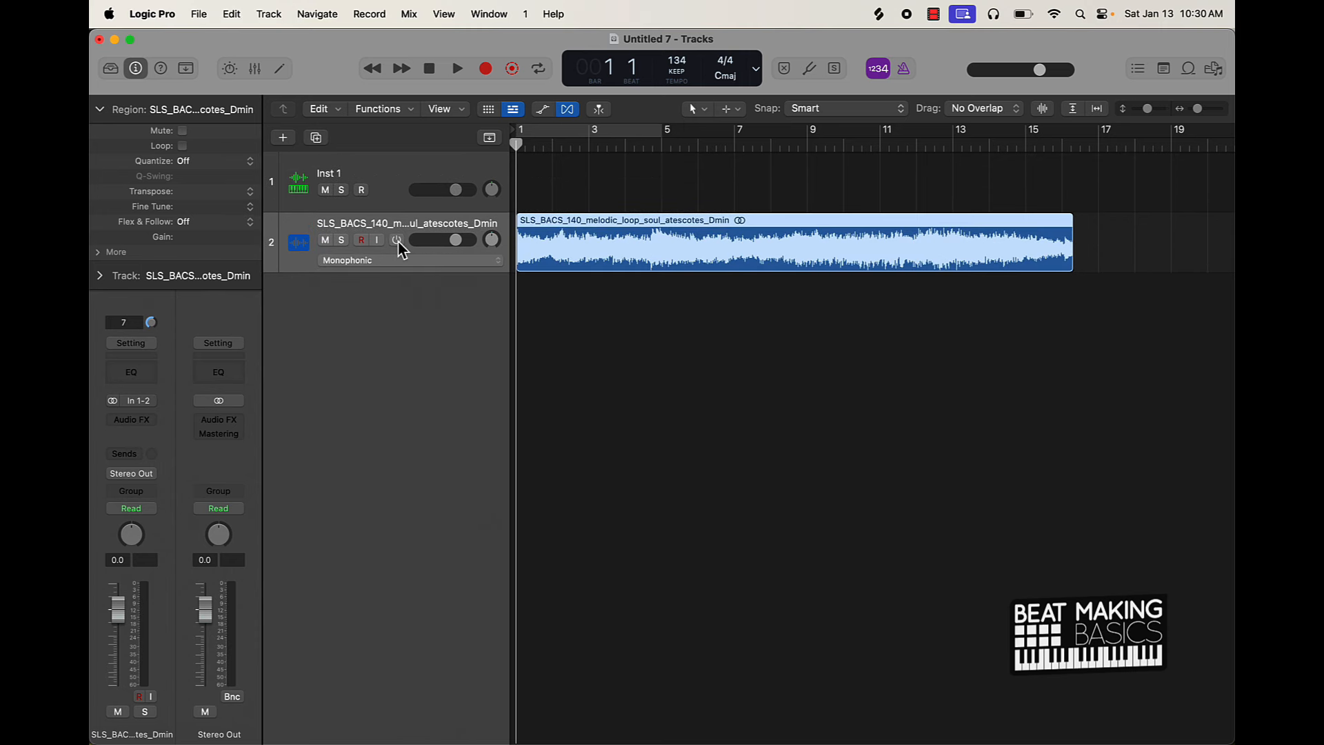
click(396, 240)
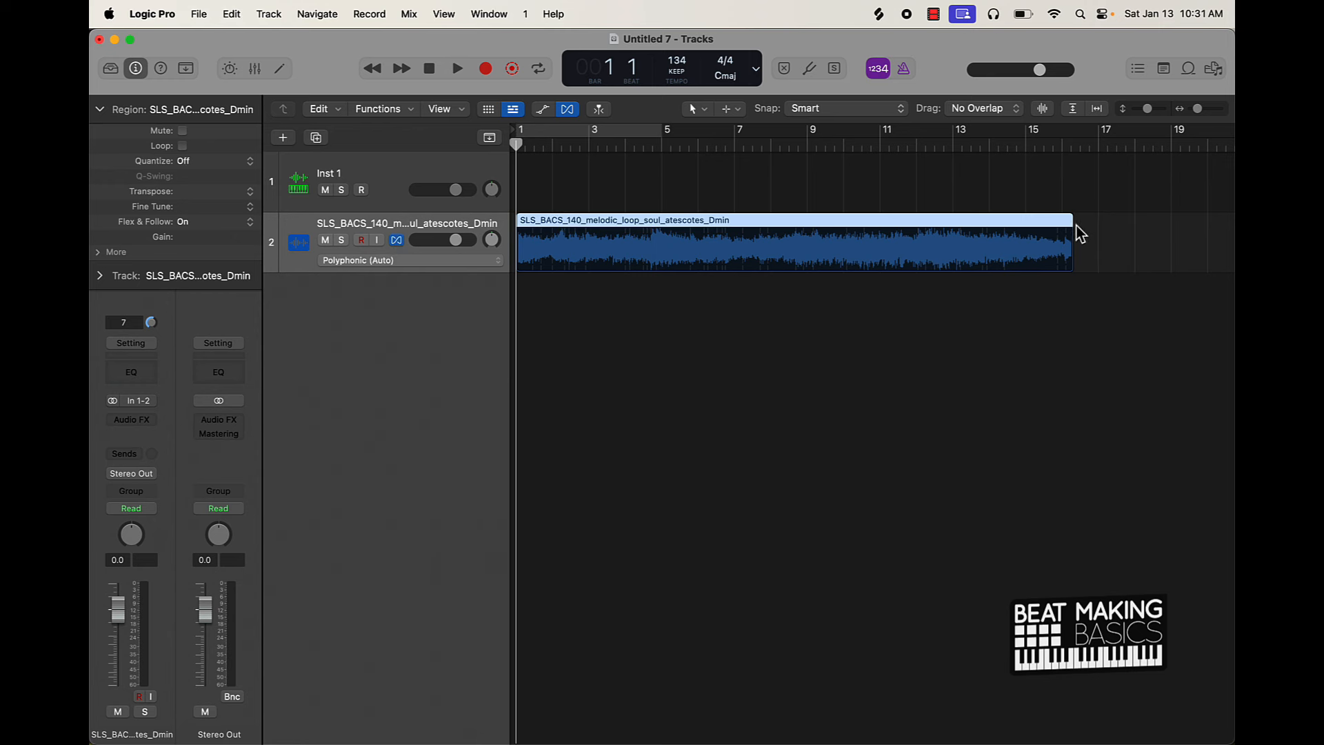
Enable the cycle range from bar 1 to bar 17 and stretch the loop region to end at bar 17
click(638, 133)
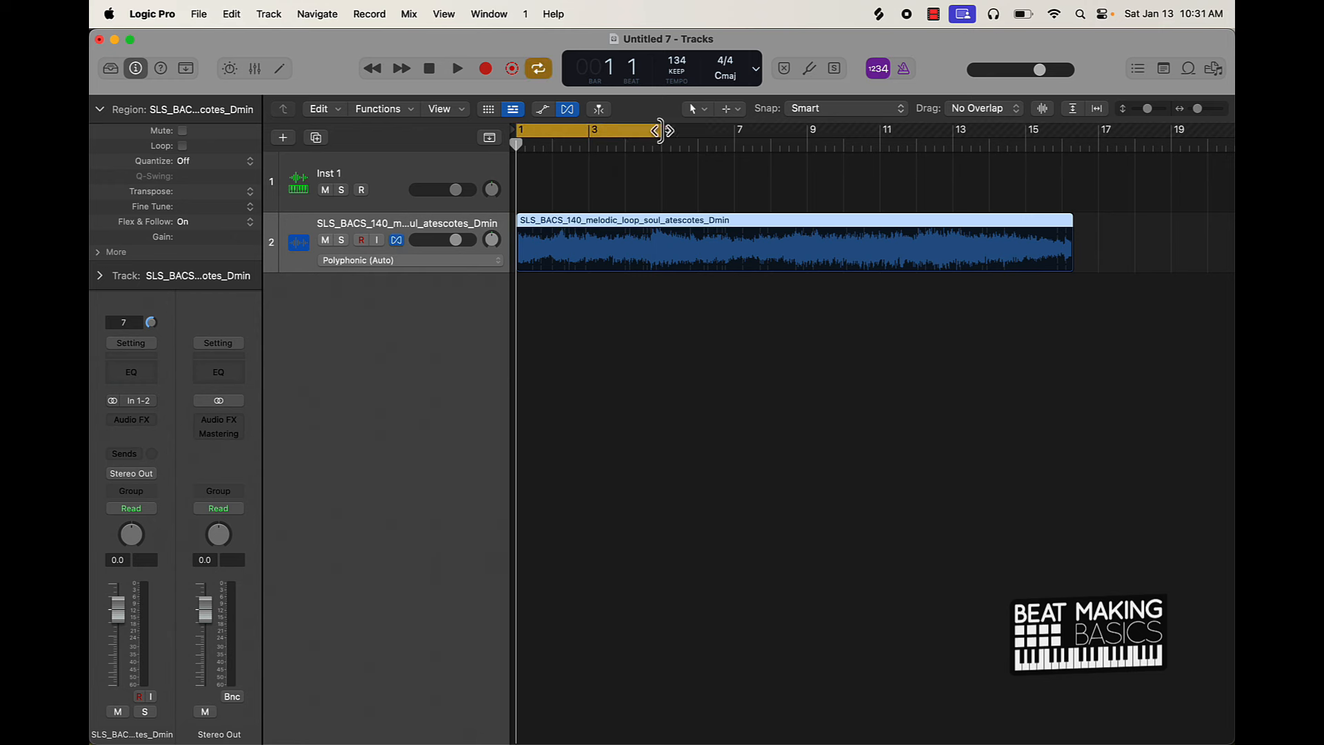
drag(660, 130, 1100, 151)
drag(1071, 215, 1097, 215)
Turn on the metronome and lower the loop track's volume to -10.2 dB during playback, then stop playback
click(903, 69)
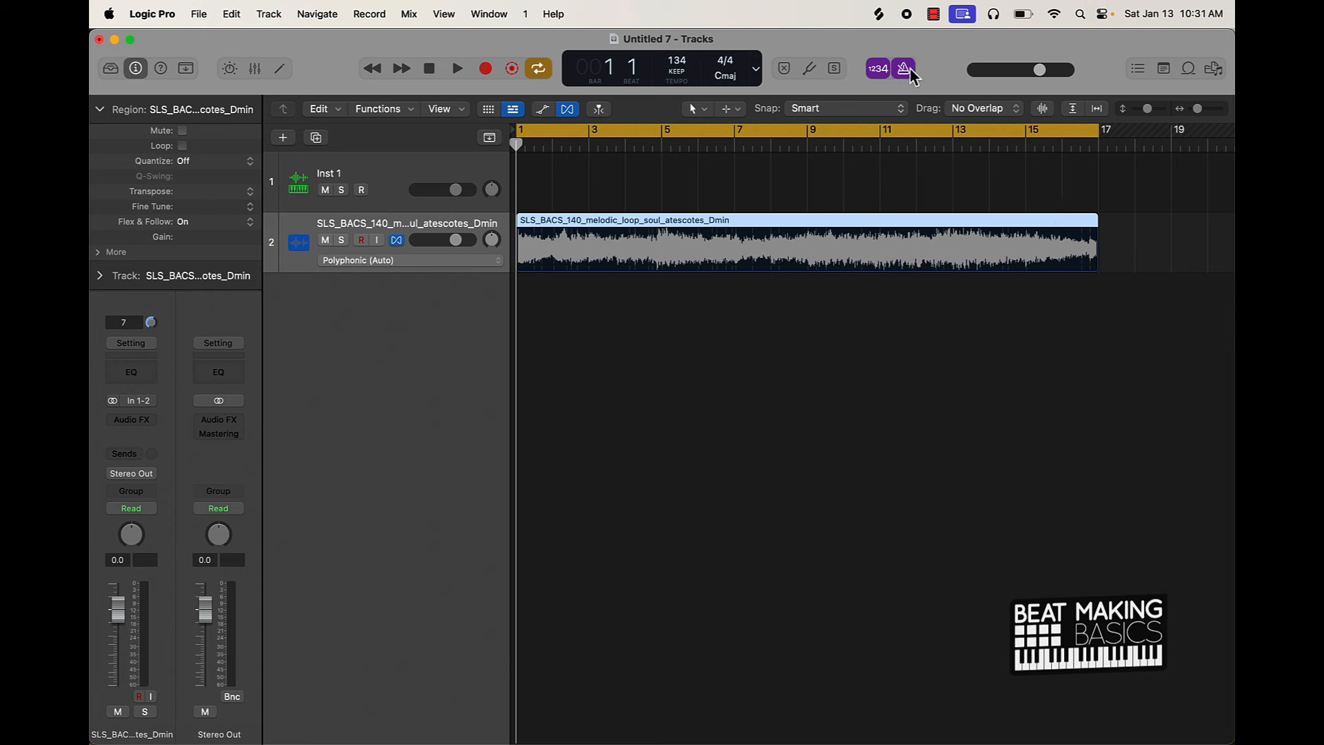
key(space)
drag(456, 239, 438, 239)
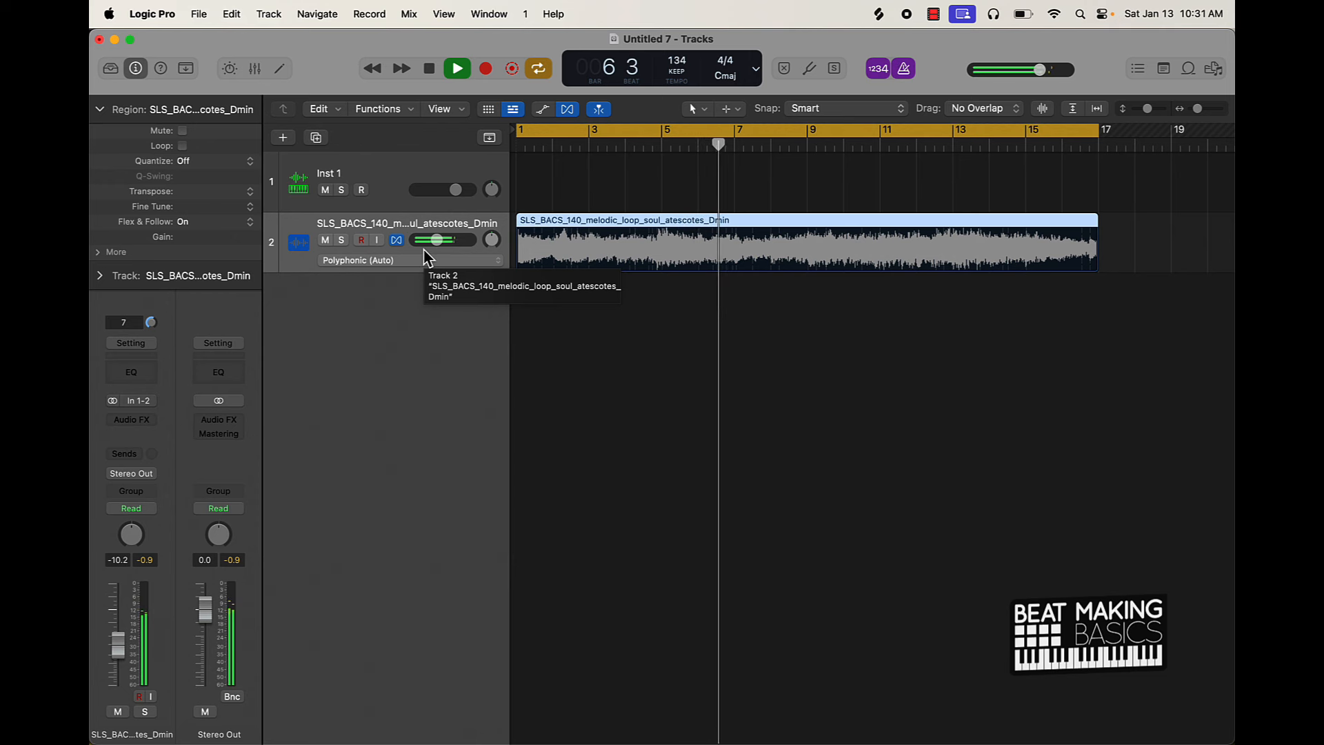
key(space)
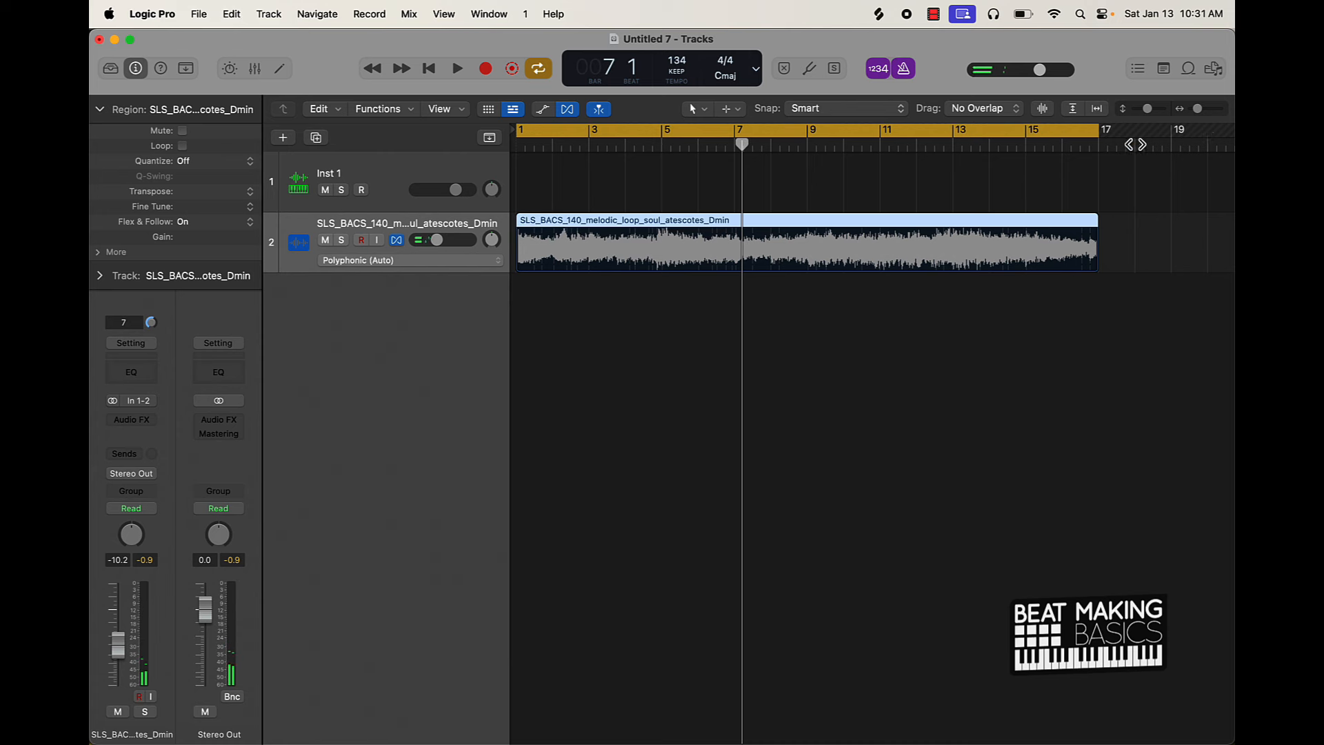
click(1066, 141)
click(1096, 136)
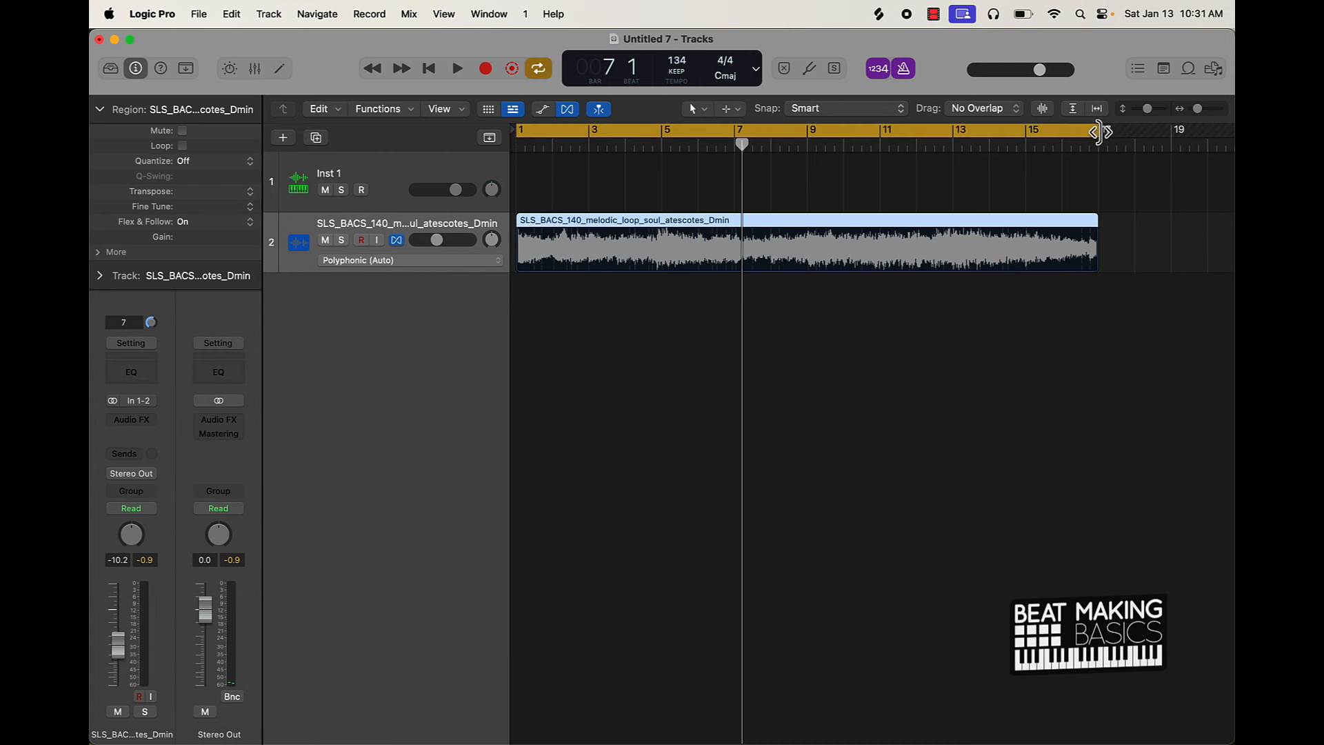
Shorten the cycle range to bars 1–5 and audition the first four-bar section of the soul loop
drag(1099, 131, 663, 141)
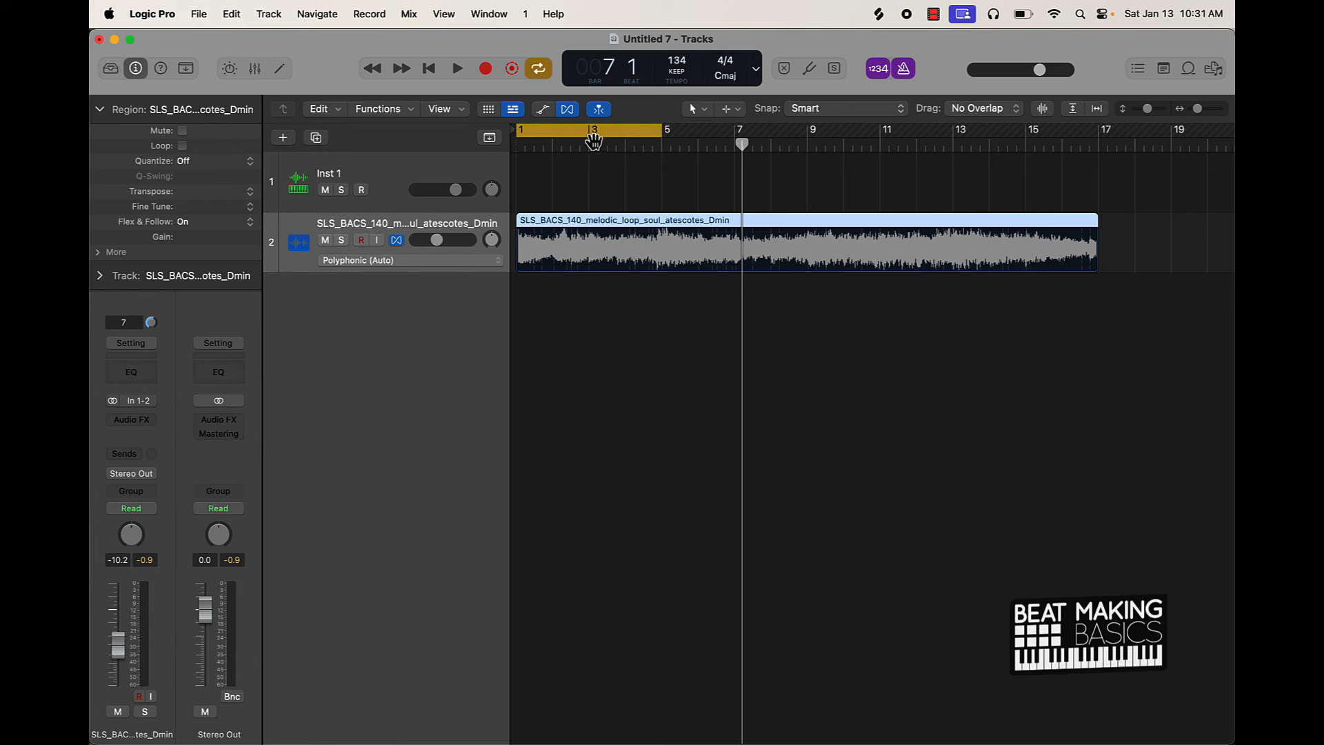
key(space)
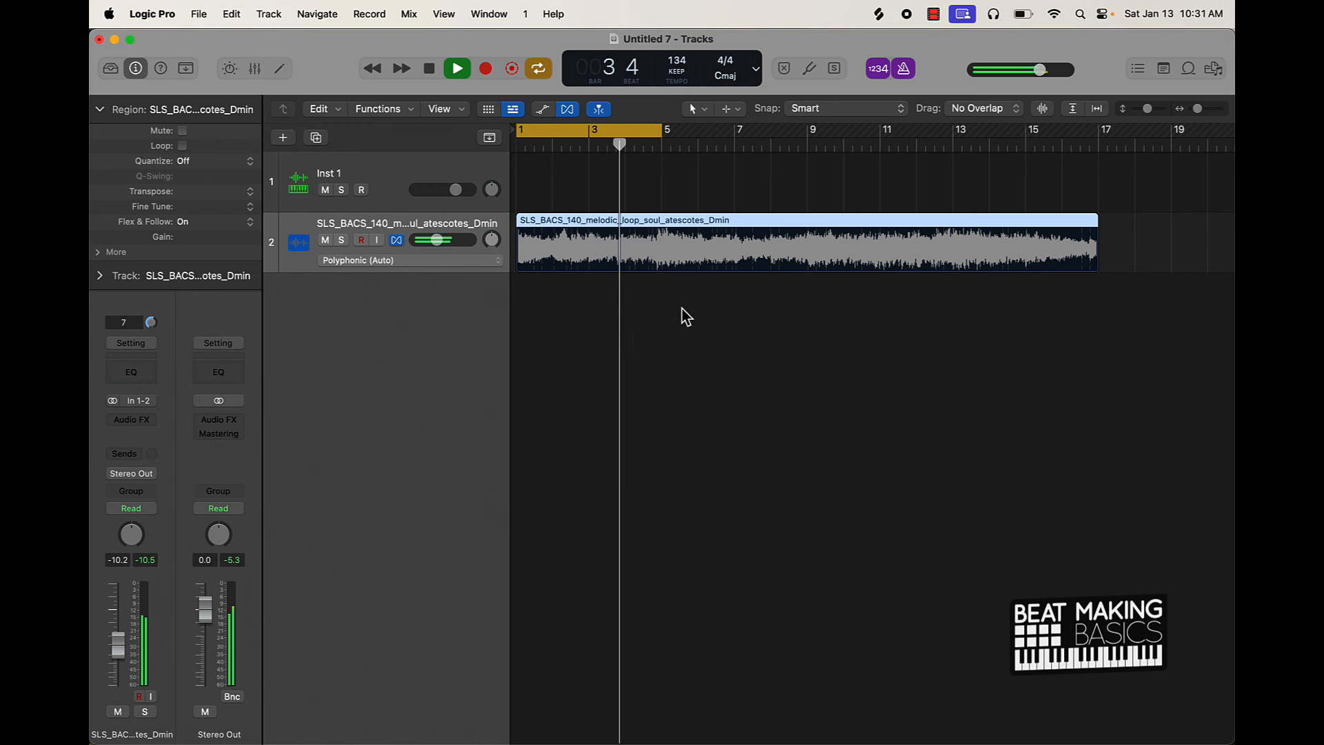
key(space)
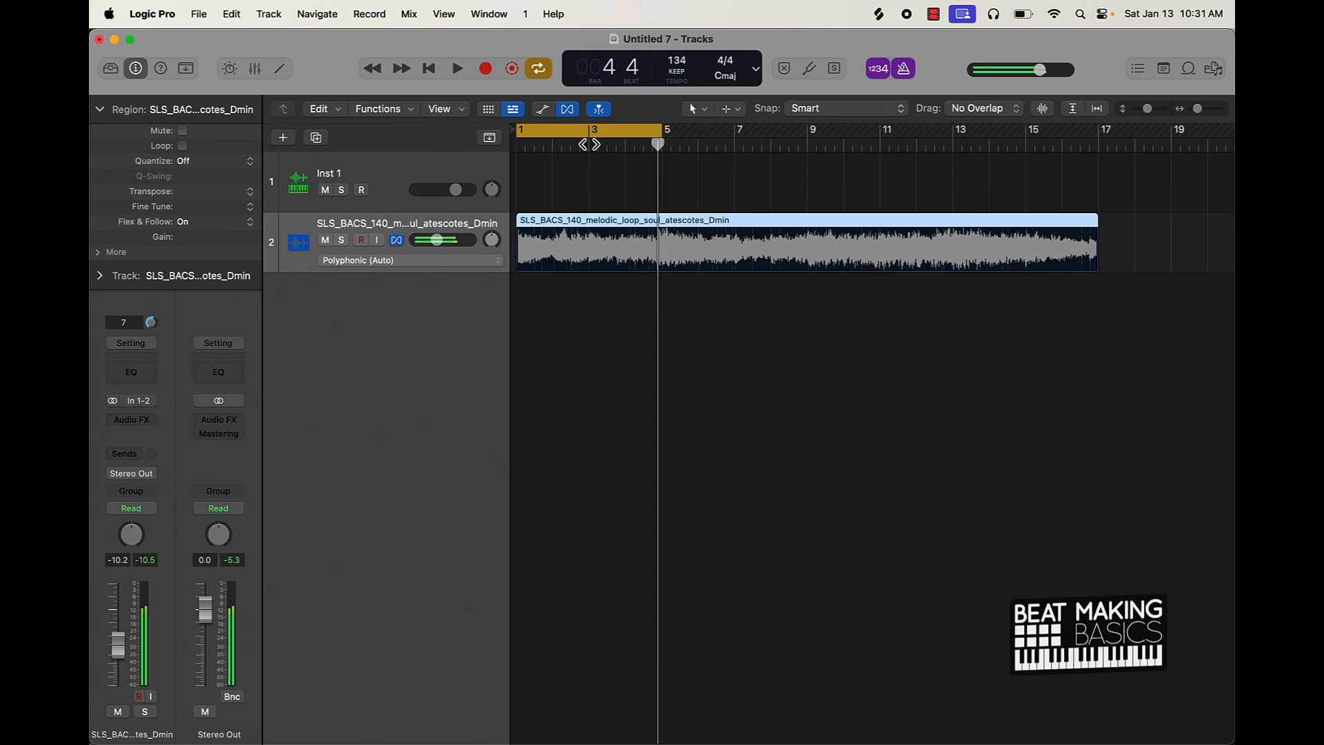
Shift the cycle range to bars 5–9 and audition the second four-bar section of the loop
drag(591, 138, 736, 136)
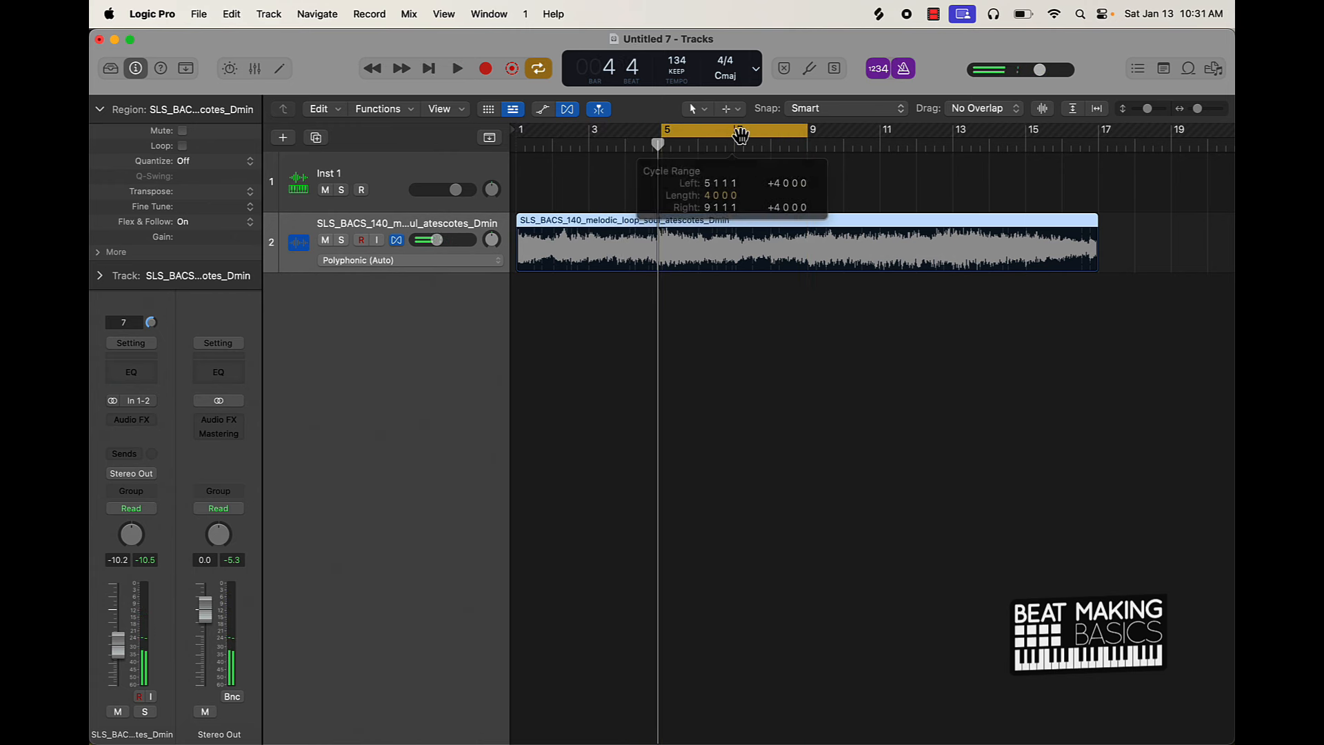
key(space)
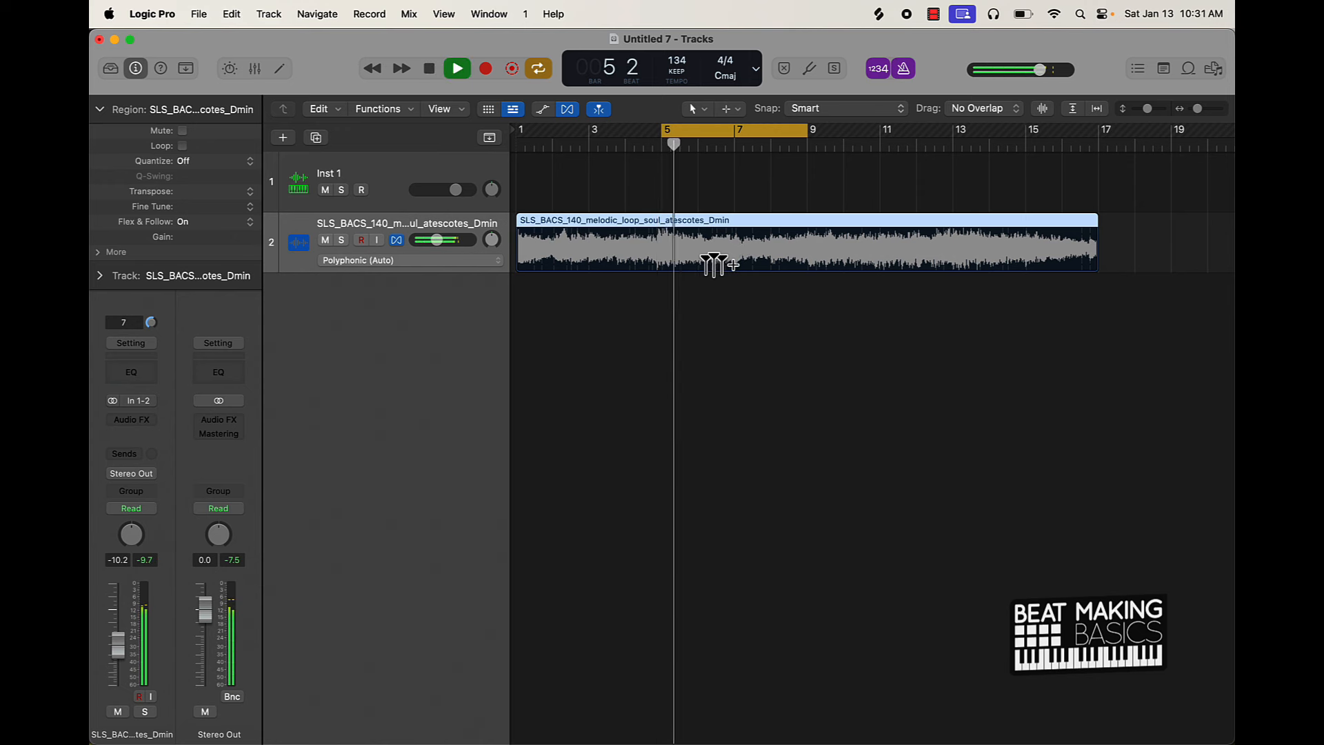
key(space)
key(space)
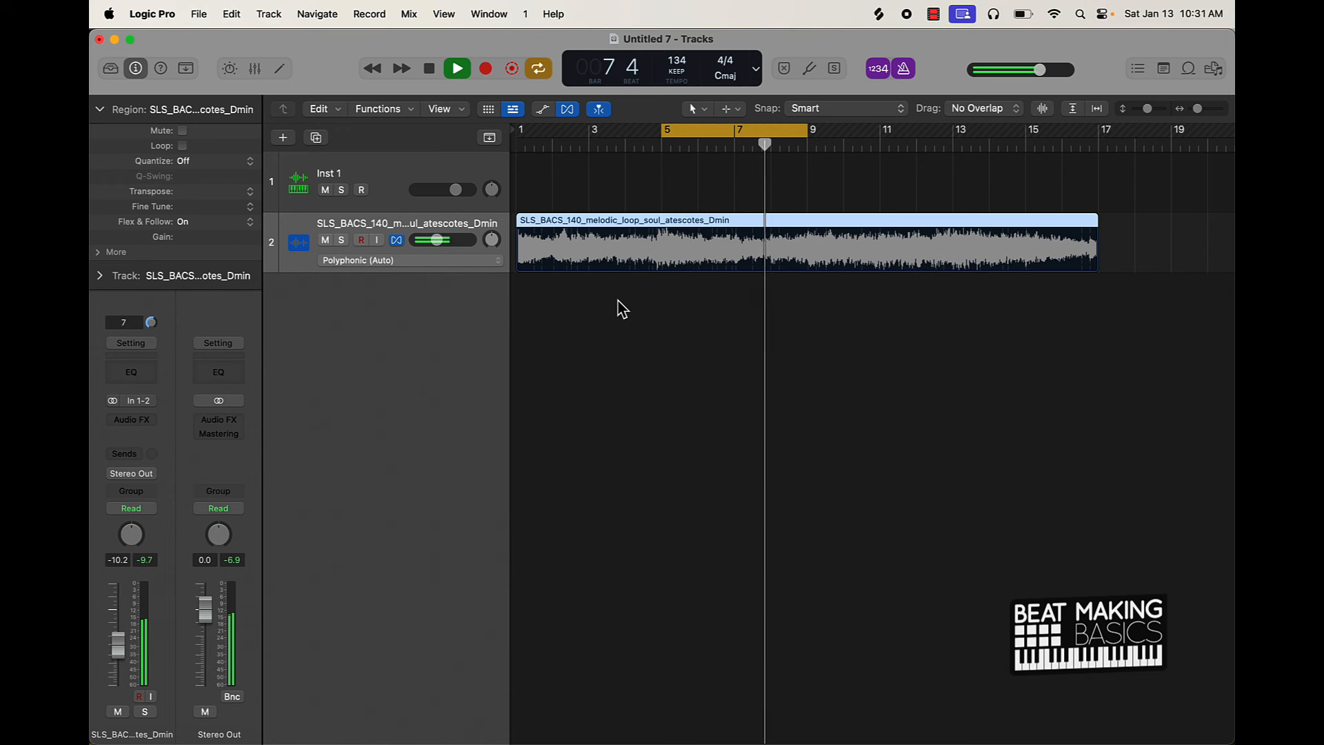
key(space)
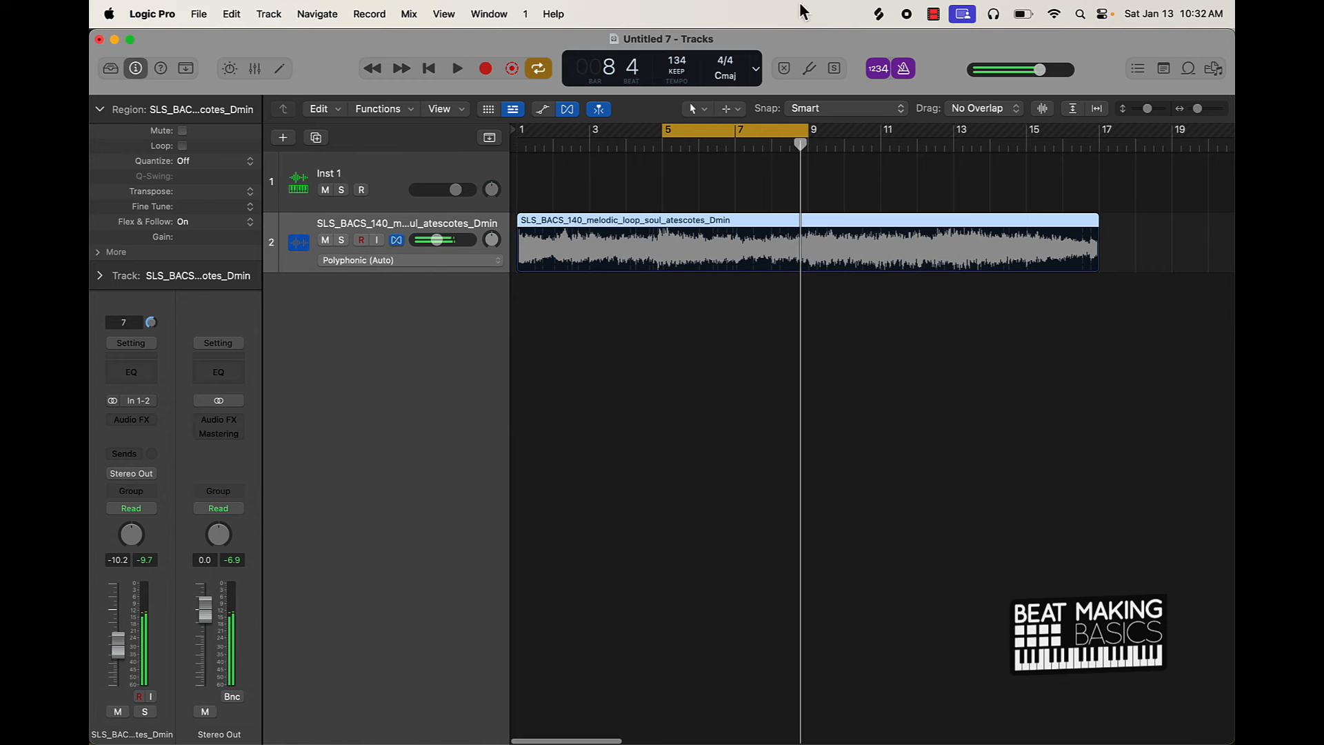
Shift the cycle range to bars 9–13 and audition the third four-bar section of the loop
drag(701, 138, 843, 142)
key(space)
scroll(785, 209, up, 1)
key(space)
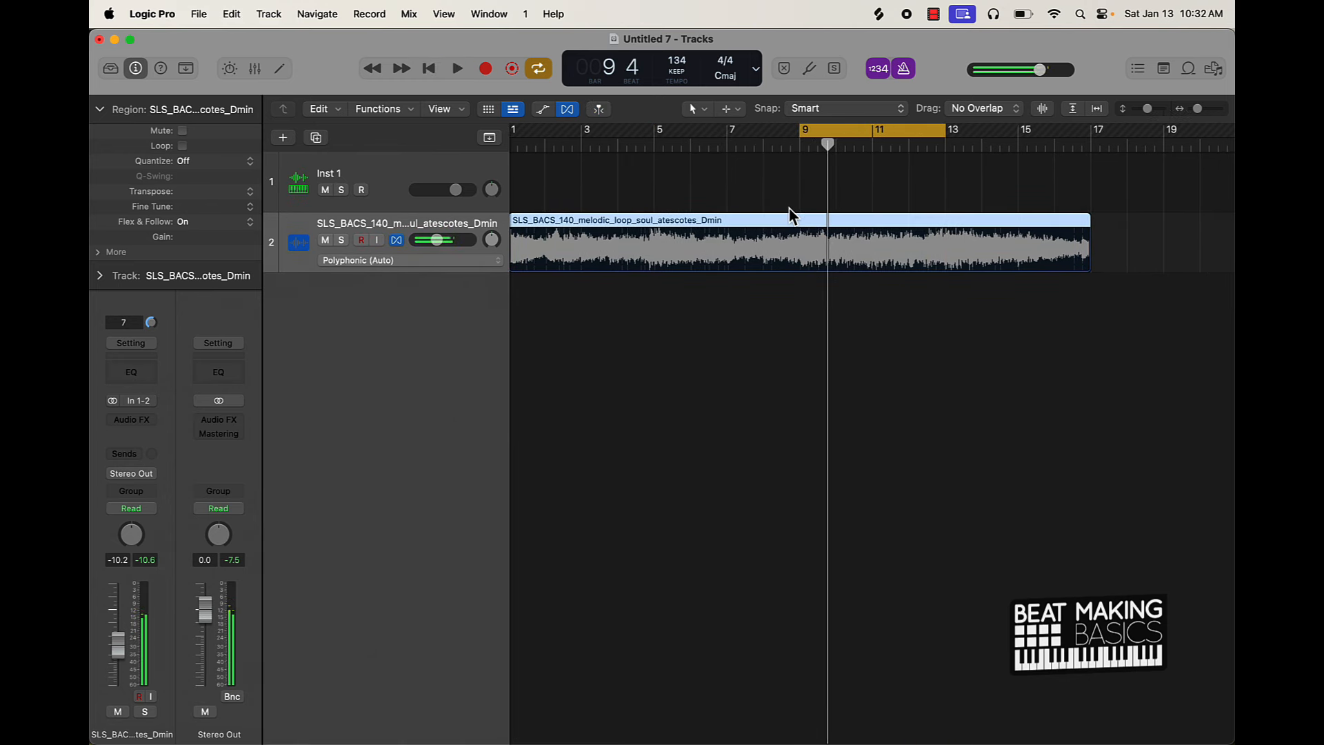
key(space)
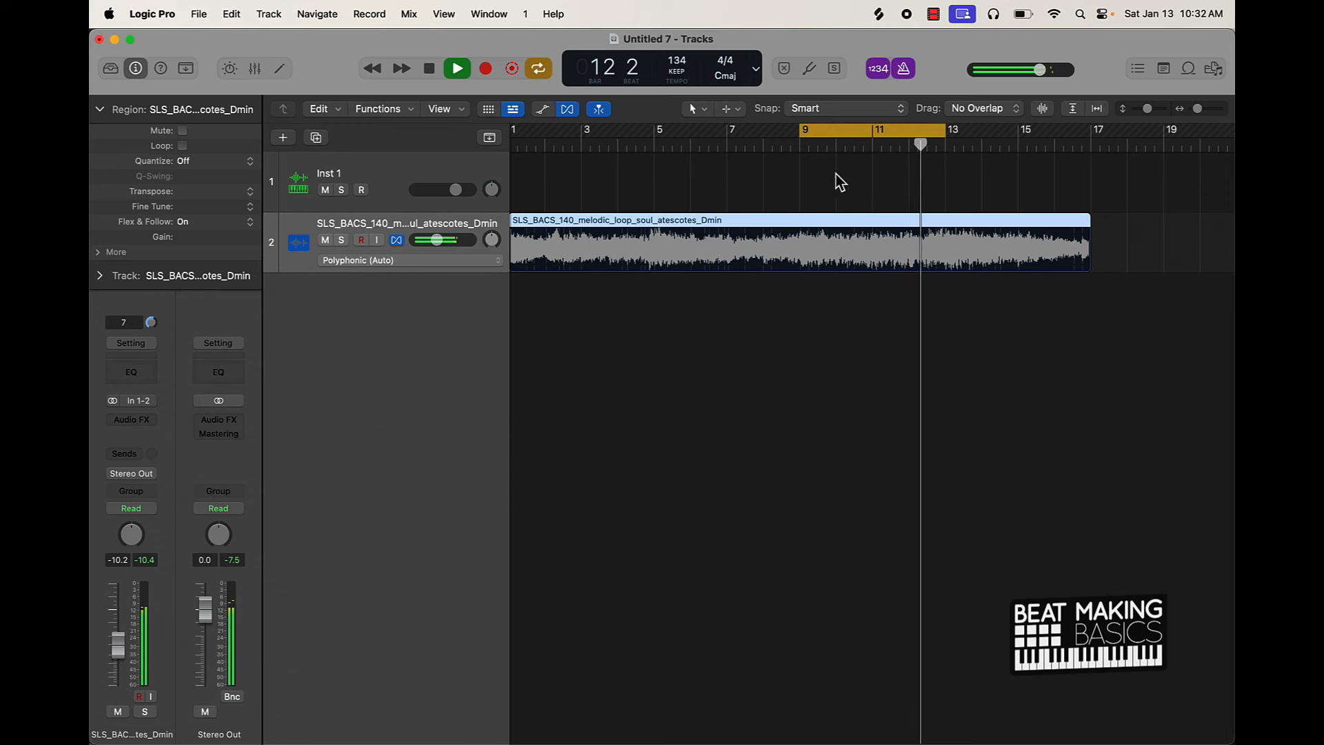
key(space)
Shift the cycle range to bars 13–17, transpose the loop region by -2 and audition that section
drag(843, 140, 985, 140)
key(space)
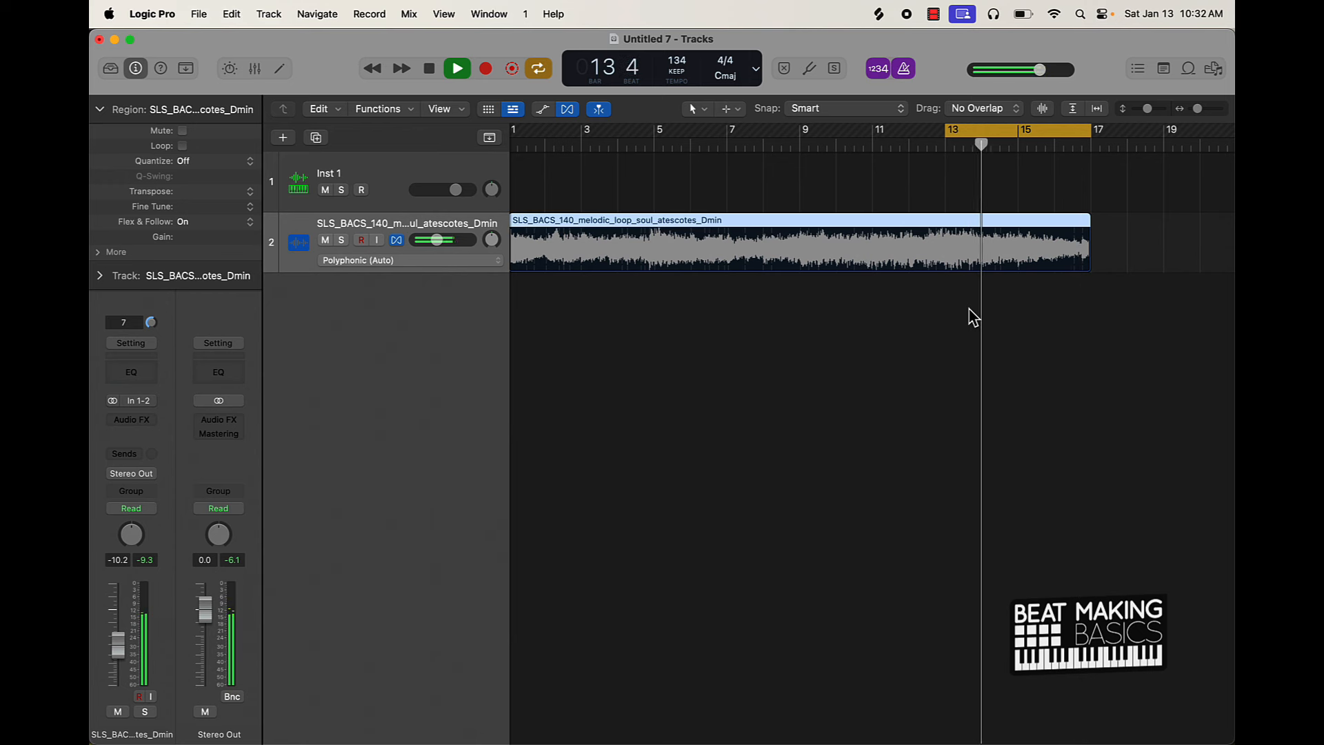
key(space)
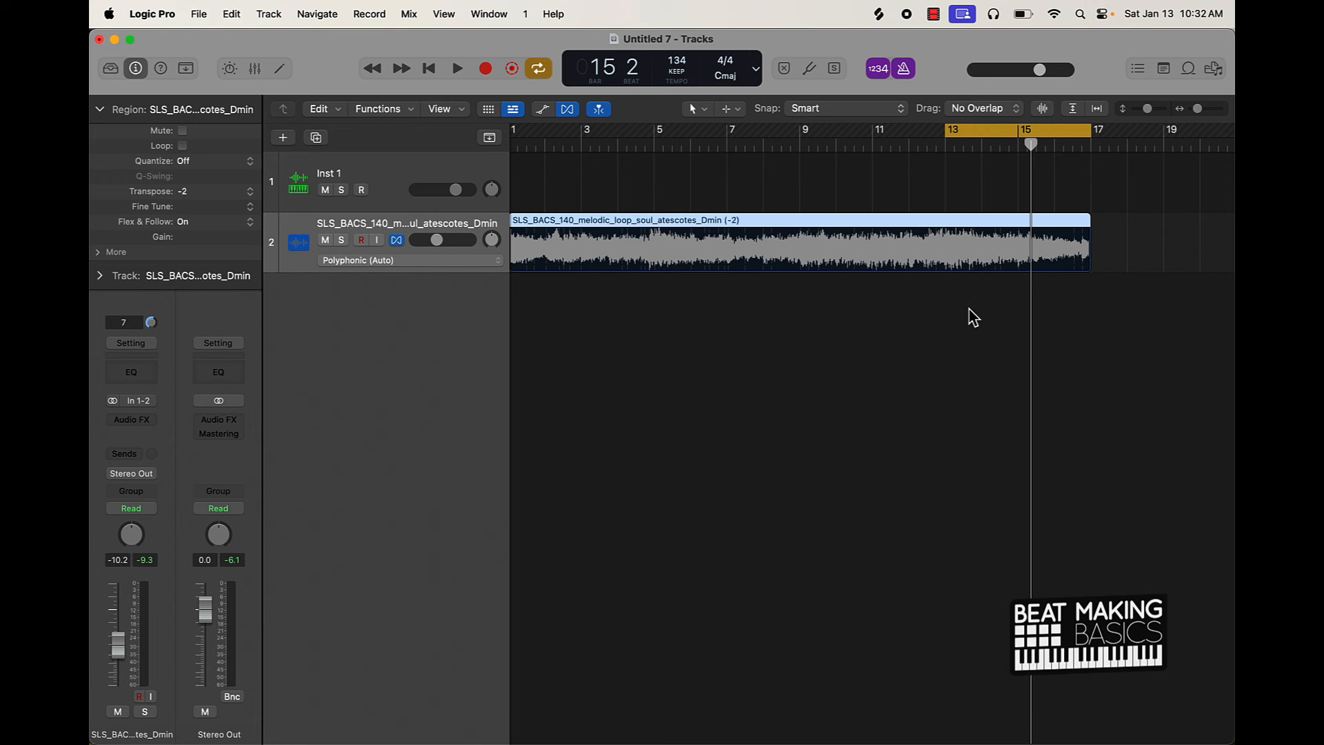
key(space)
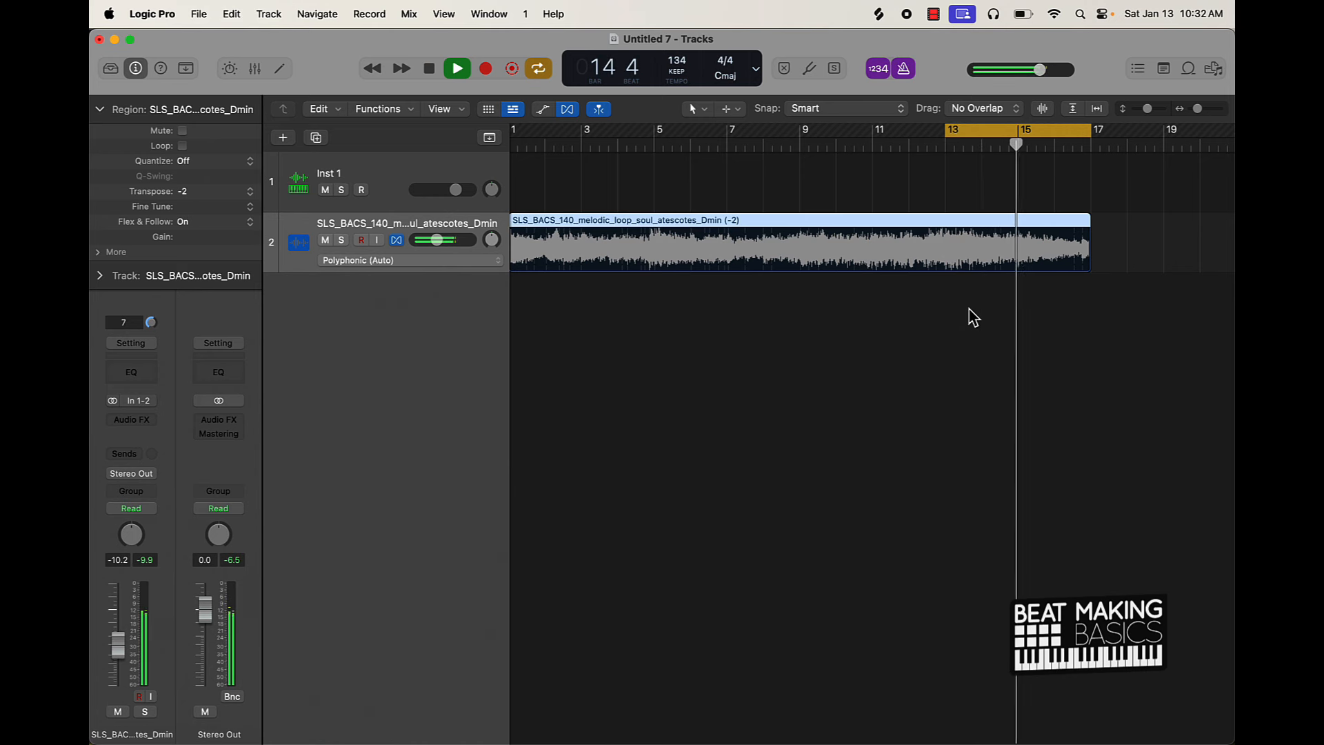
key(space)
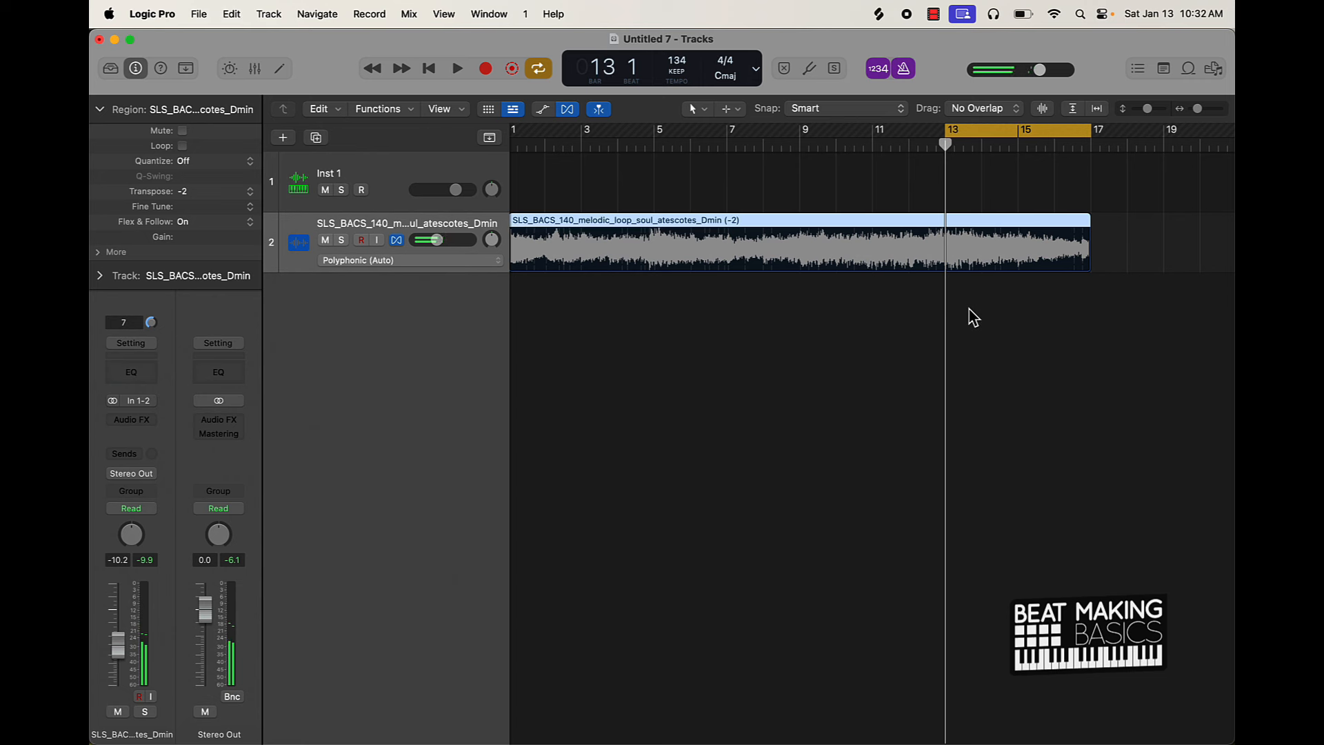
Split the soul loop region at bar 13, and split its remaining first part at bar 9
key(super+t)
key(comma)
key(comma)
key(comma)
key(comma)
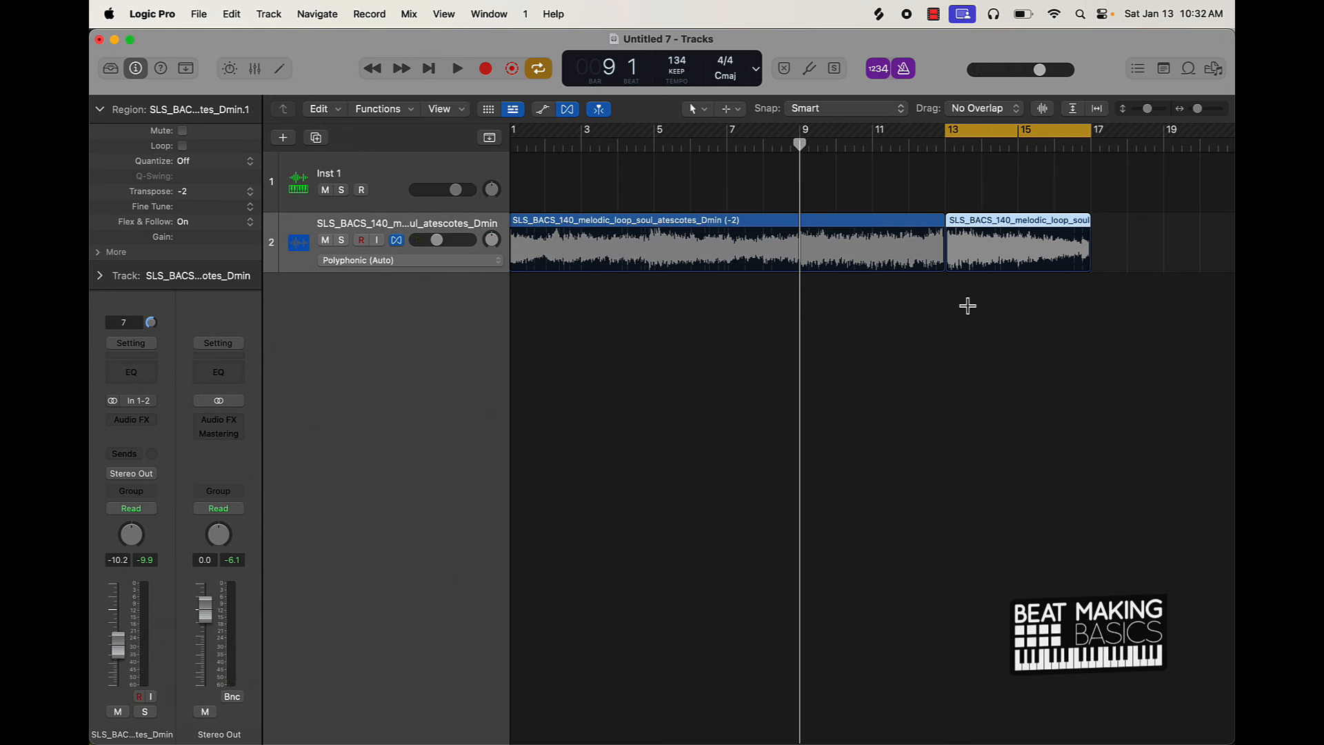
click(911, 249)
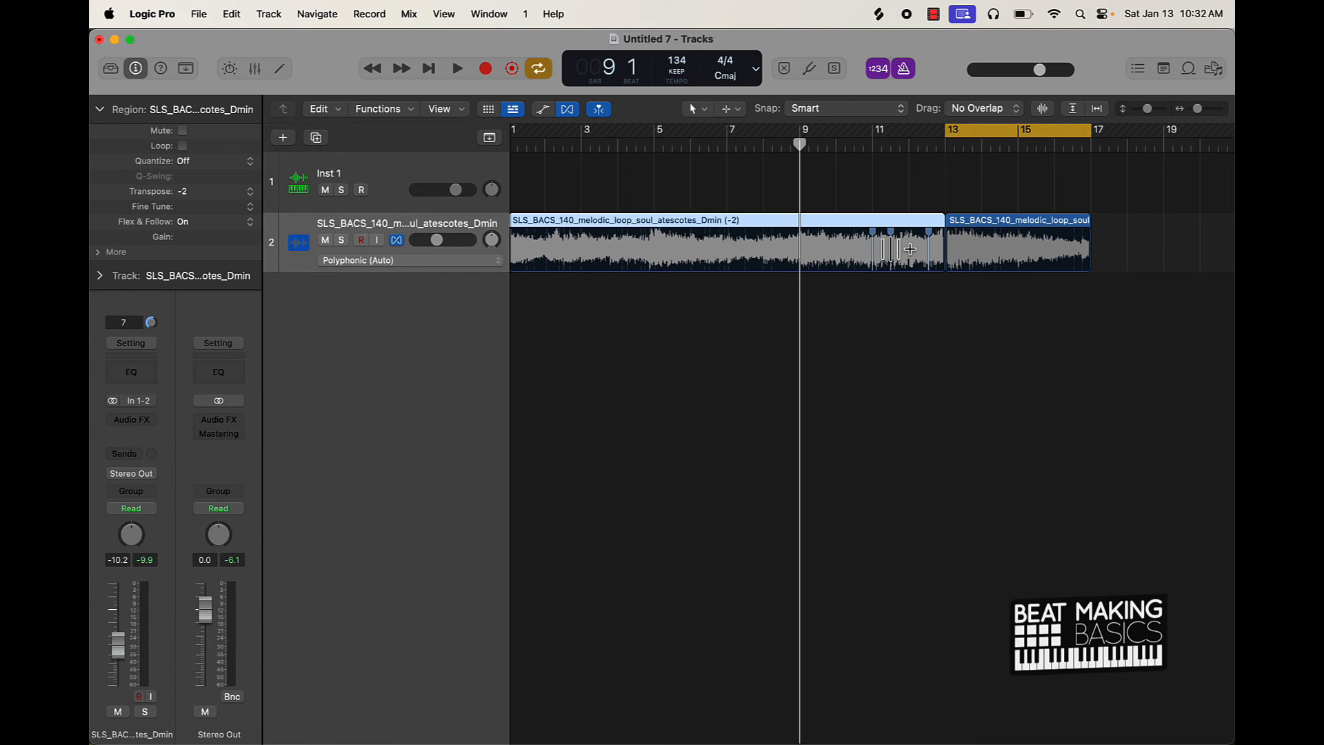
click(913, 206)
key(super+z)
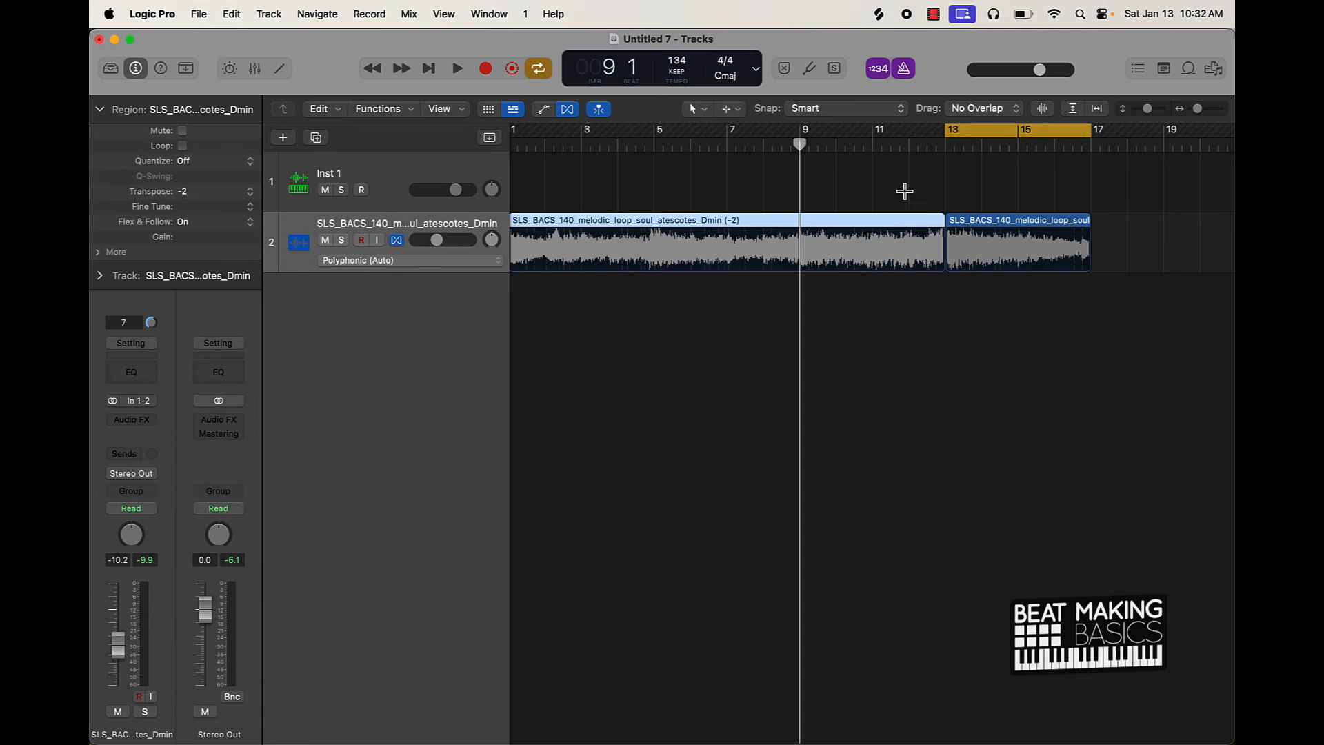
key(super+t)
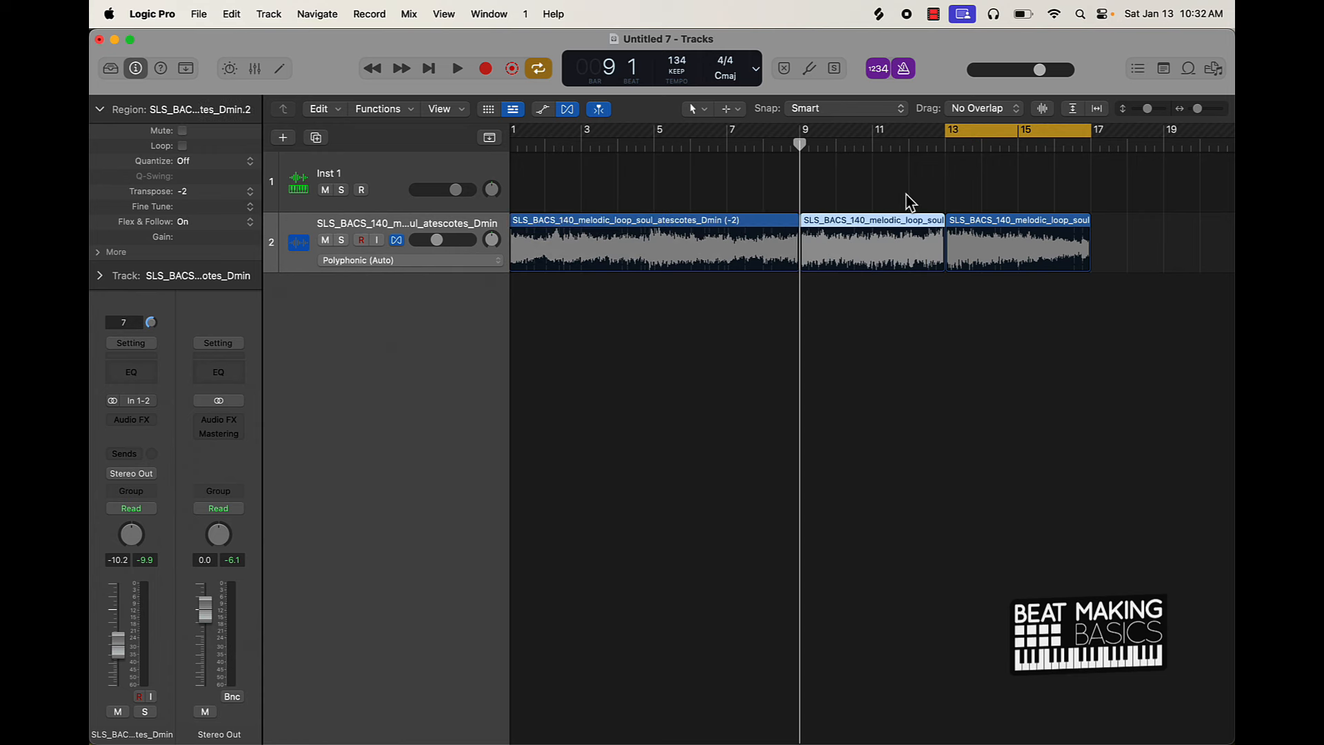
Split the loop region starting at bar 1 at bar 5
key(comma)
key(comma)
key(comma)
key(comma)
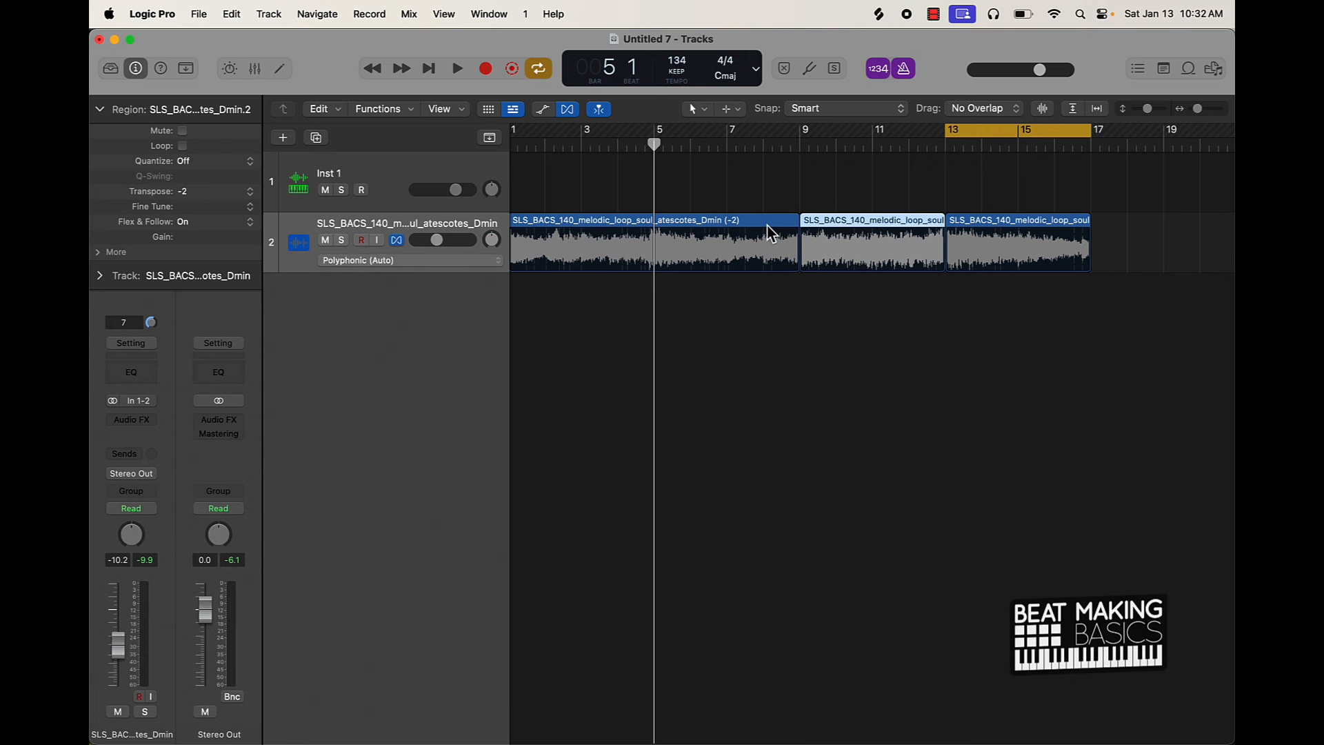
key(super+t)
scroll(770, 233, left, 2)
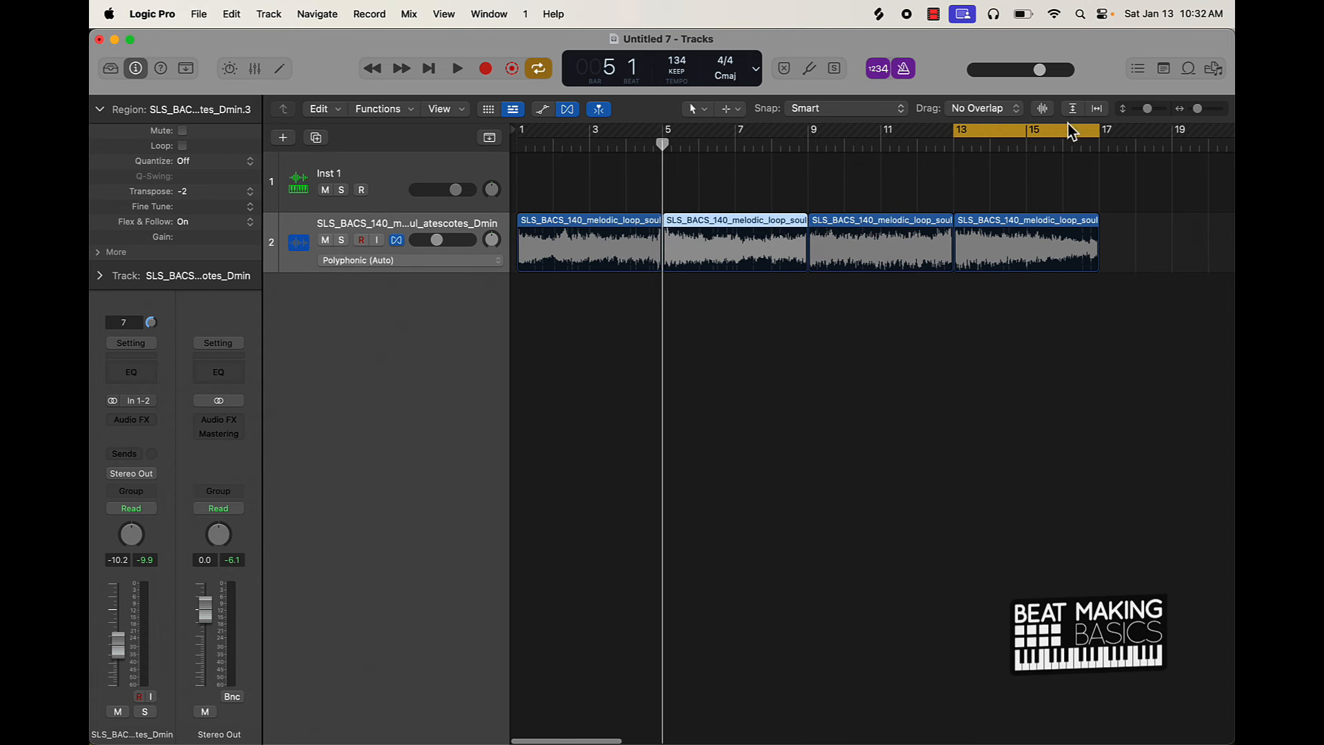
Turn off the cycle range and add three new audio tracks below the soul loop's track
click(1047, 138)
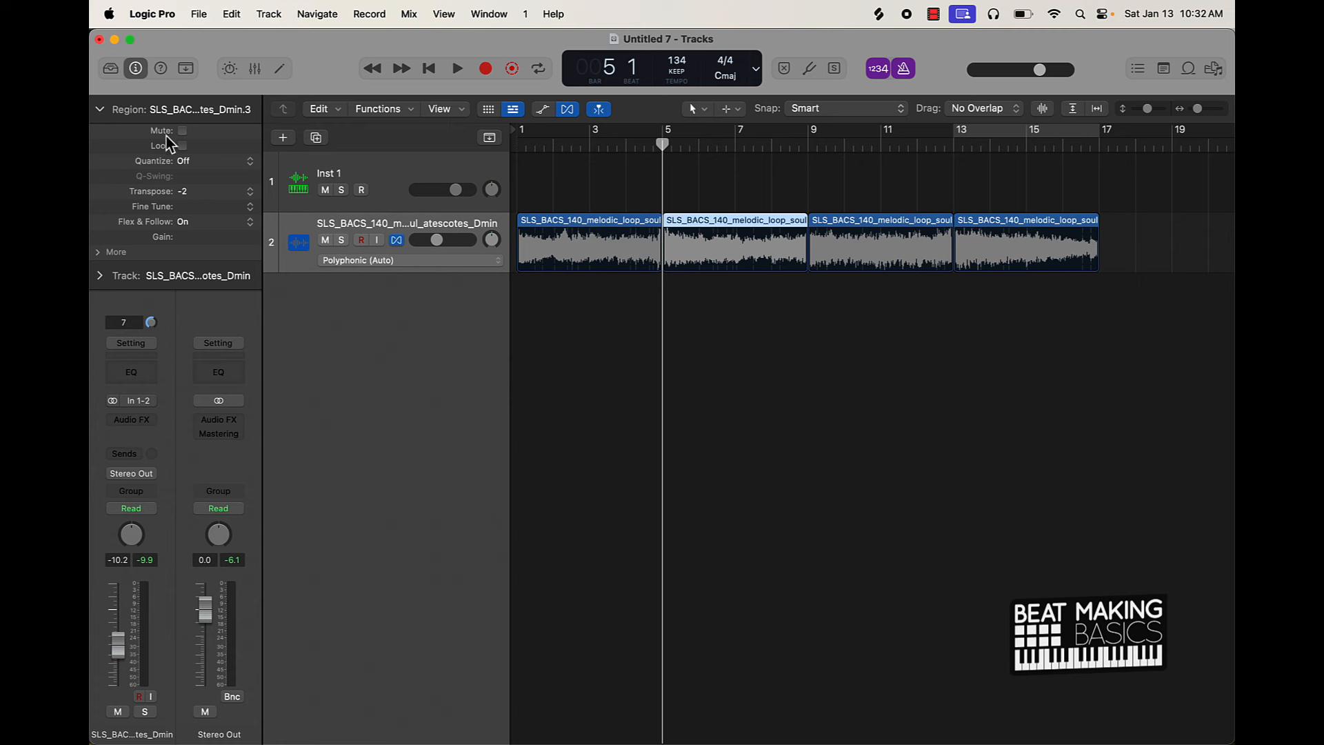
click(301, 251)
key(alt+super+a)
key(alt+super+a)
key(alt+super+a)
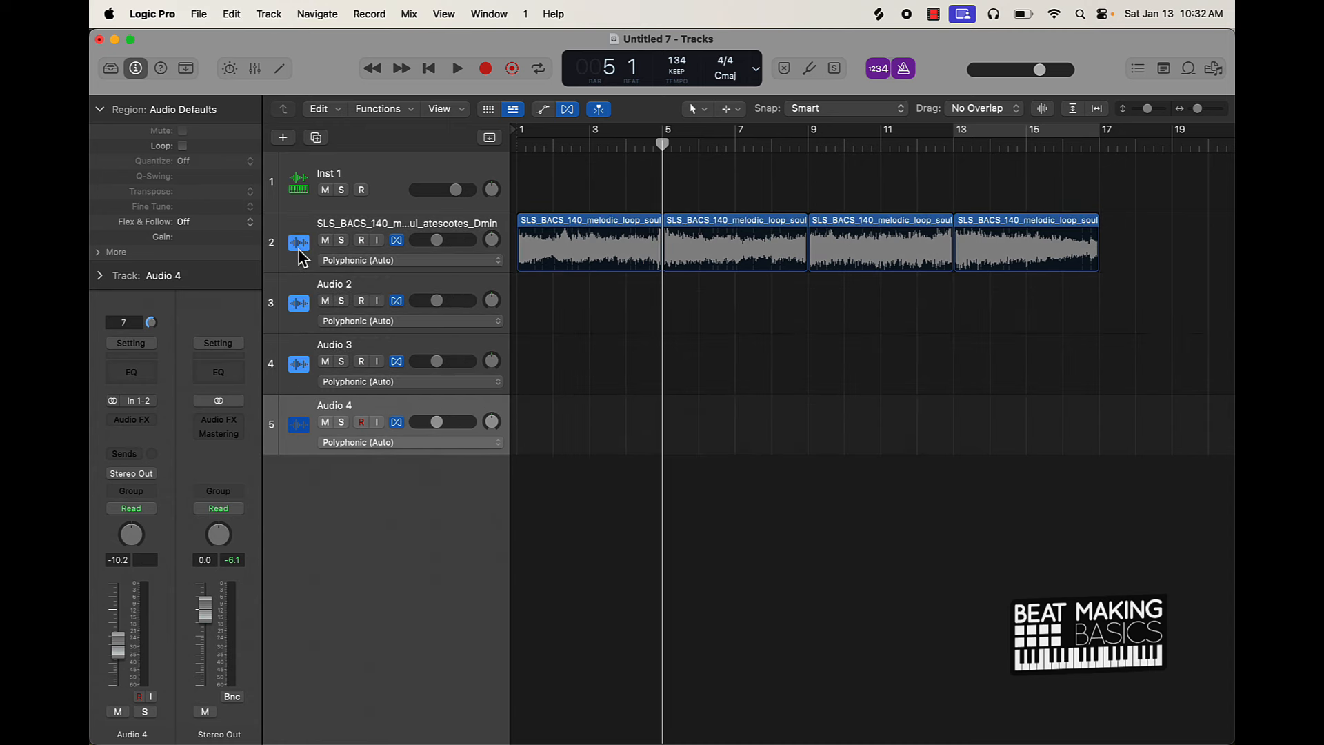
Move the second, third and fourth loop sections to bar 1 on Audio 2, Audio 3 and Audio 4, one per track
drag(734, 235, 560, 308)
drag(915, 229, 548, 351)
drag(1065, 231, 600, 443)
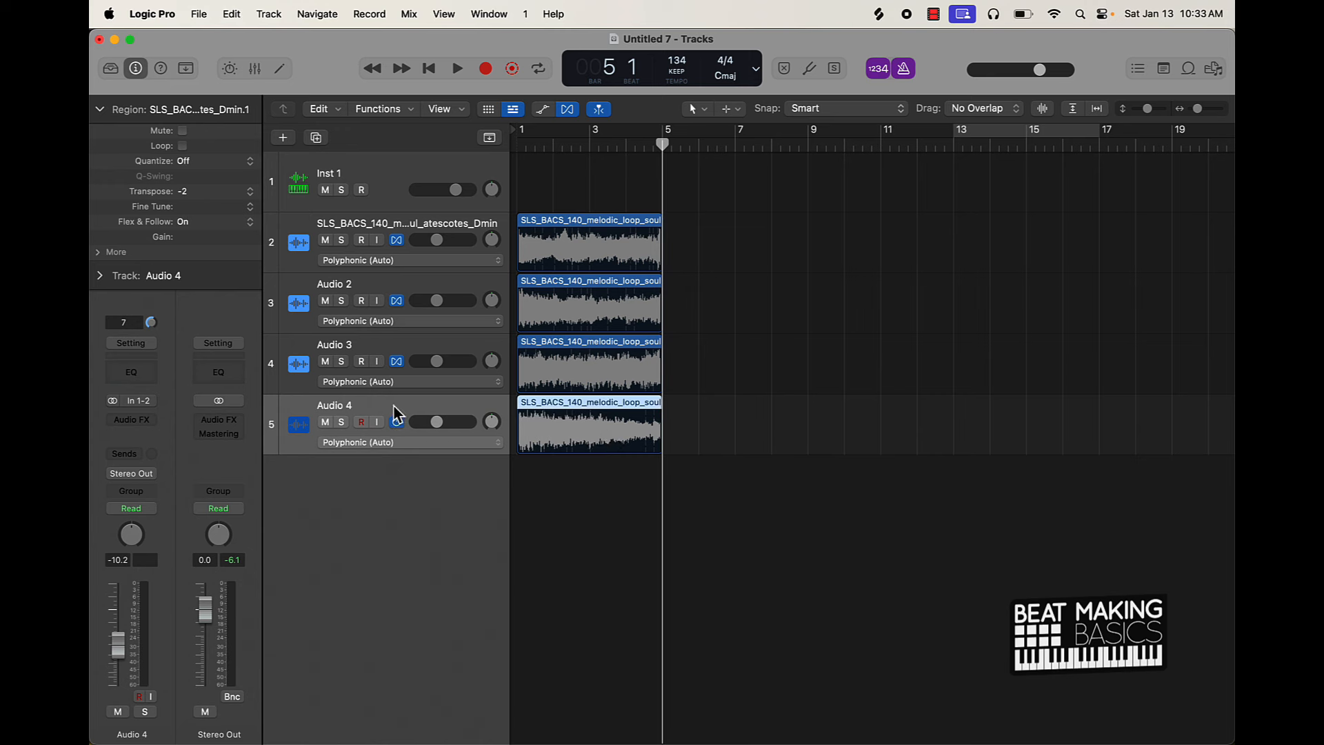
Mute Audio 2, Audio 3 and Audio 4, leaving the first loop track audible, and set the cycle range to bars 1–5
drag(326, 240, 337, 422)
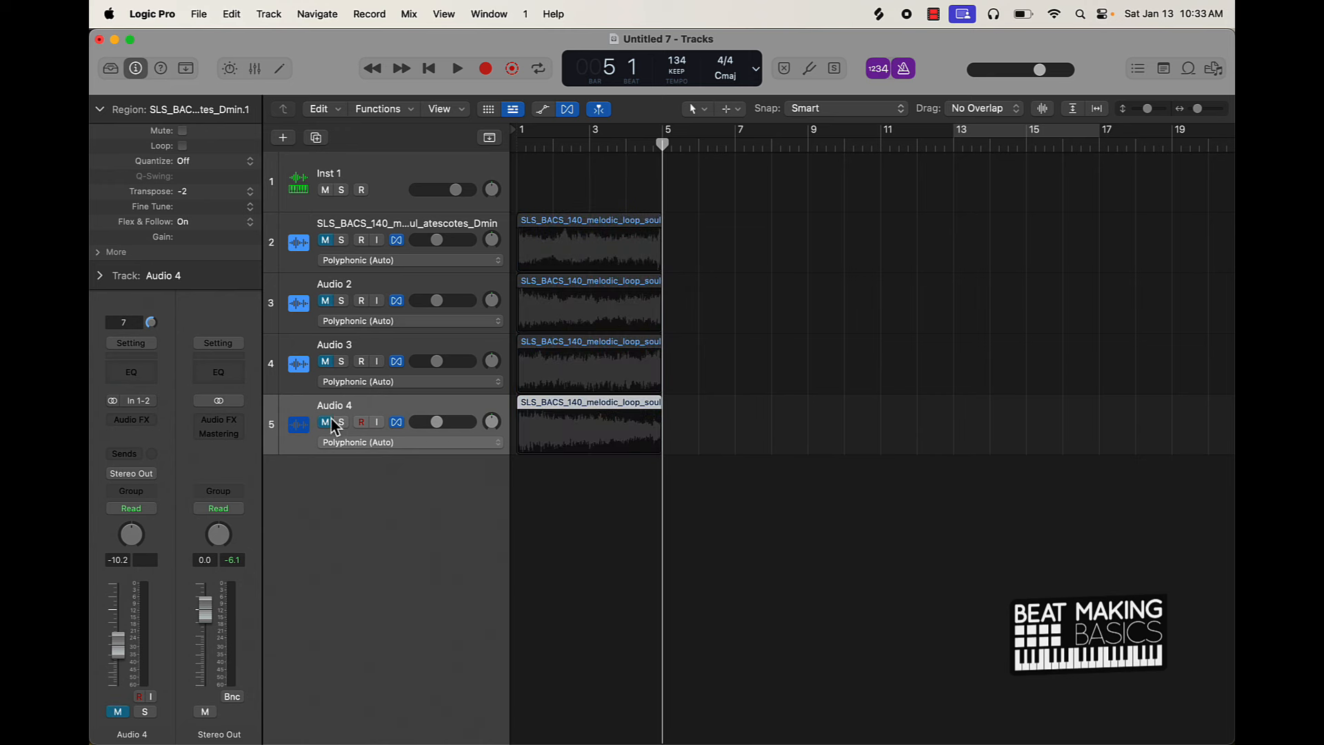
click(327, 240)
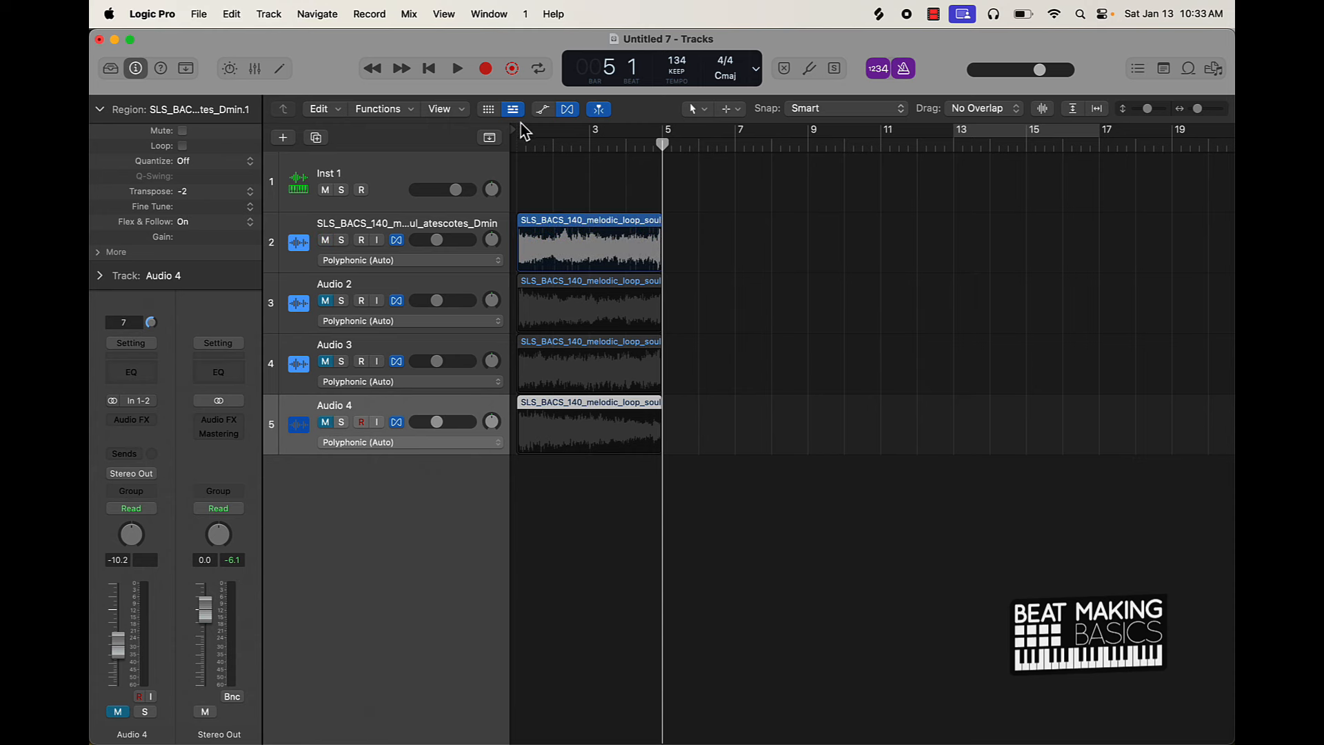
drag(522, 136, 664, 136)
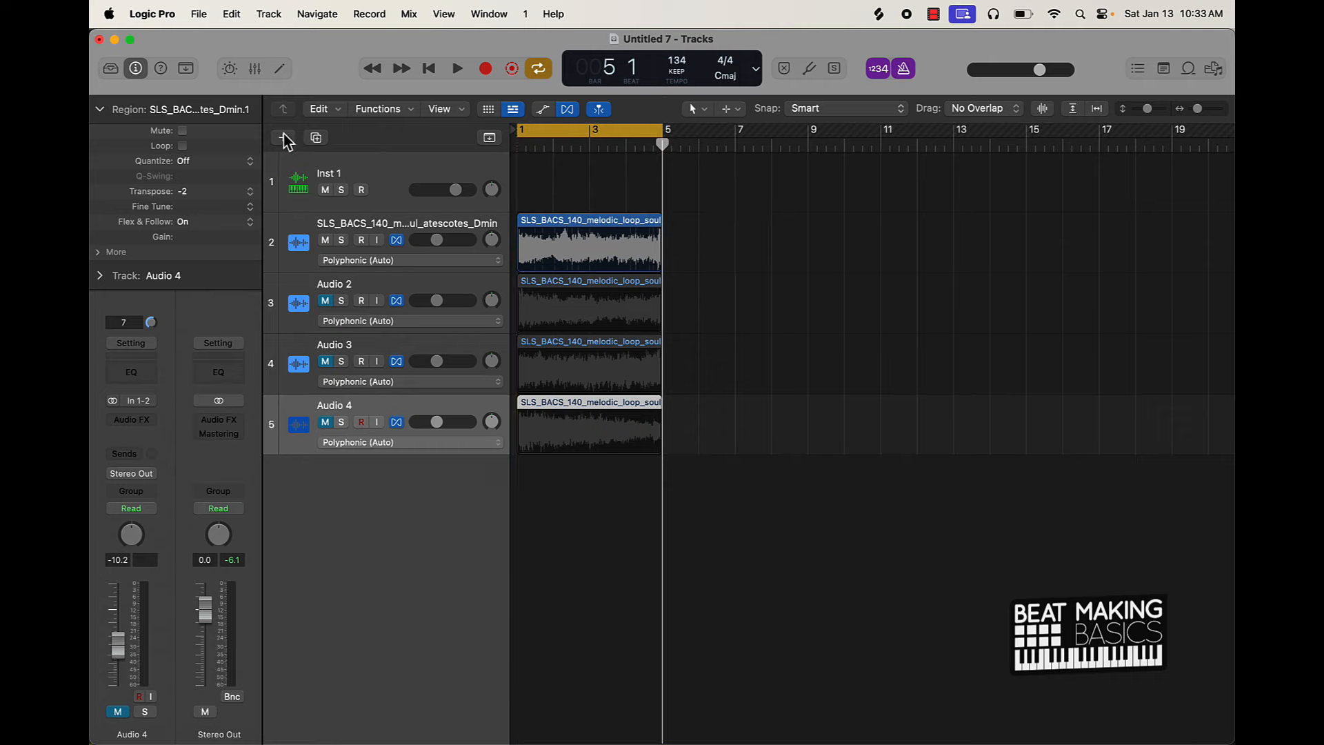
Open Quick Sampler on the Inst 1 track and move its window aside
click(287, 143)
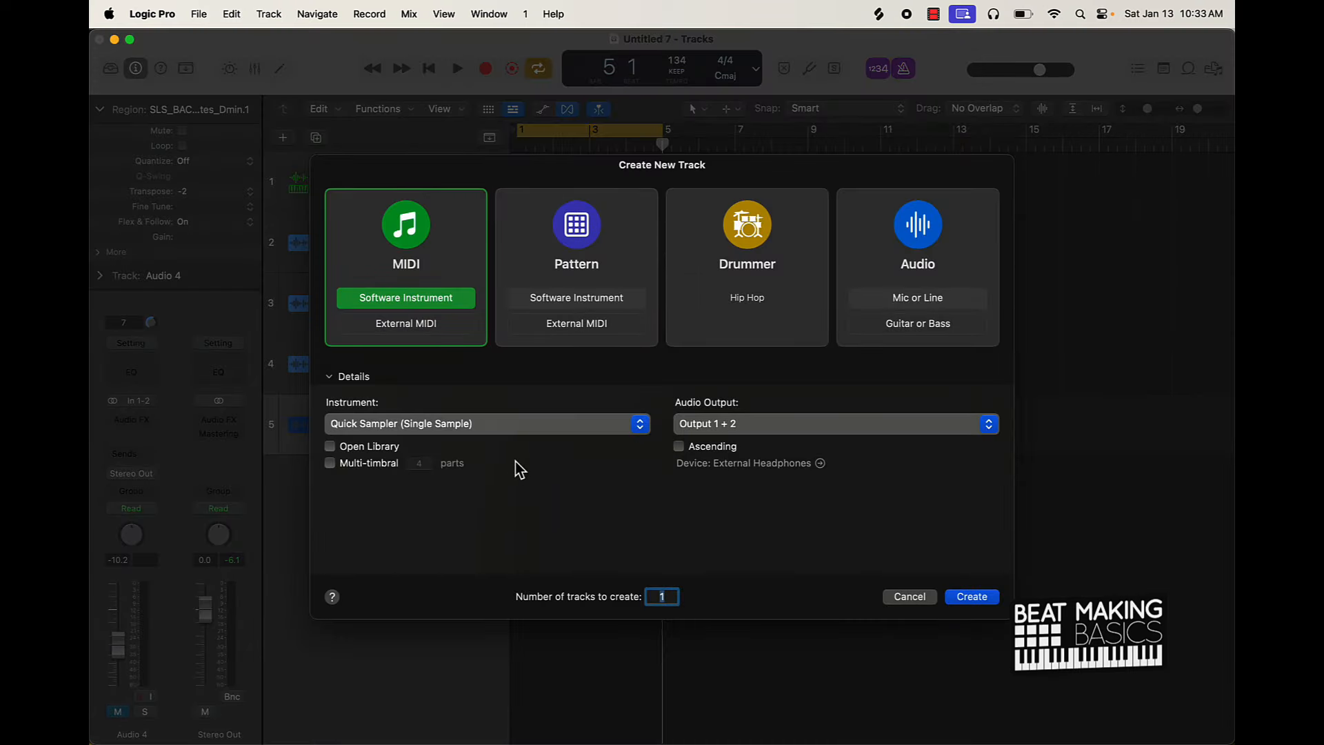
click(910, 597)
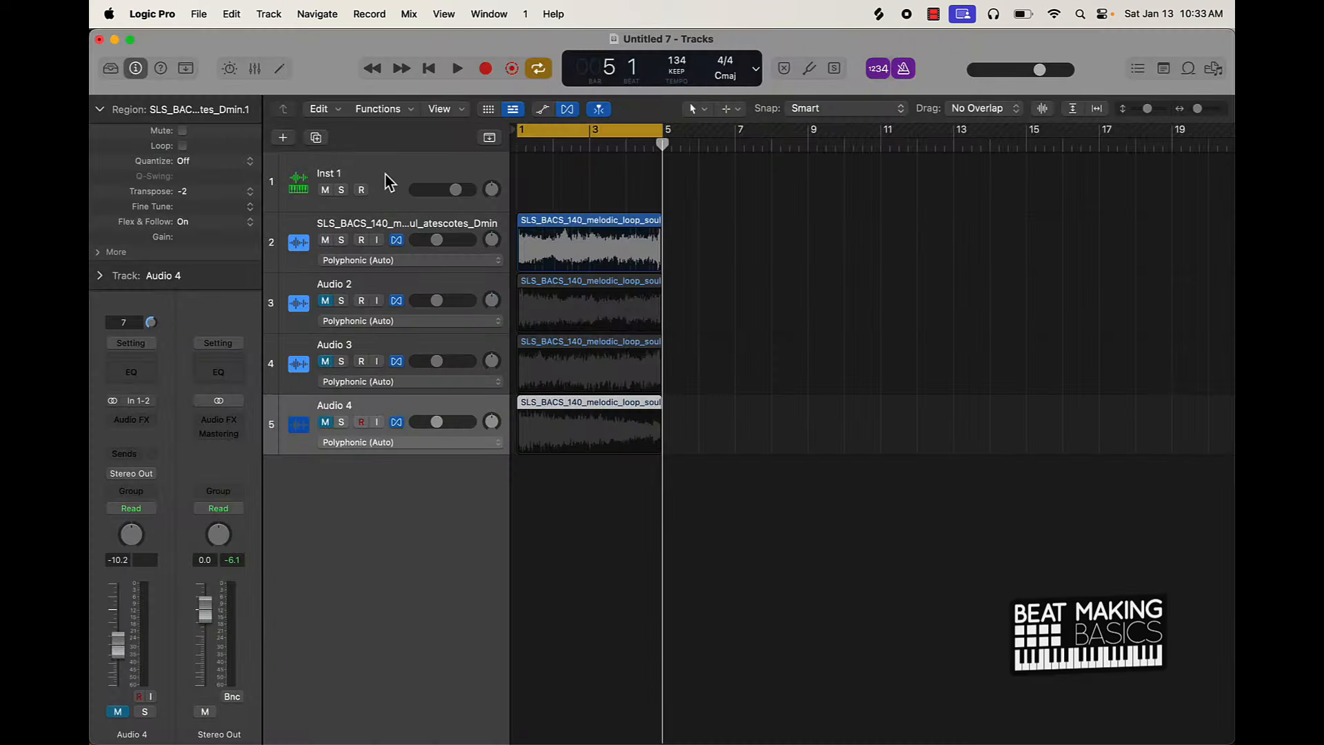
click(387, 180)
click(133, 402)
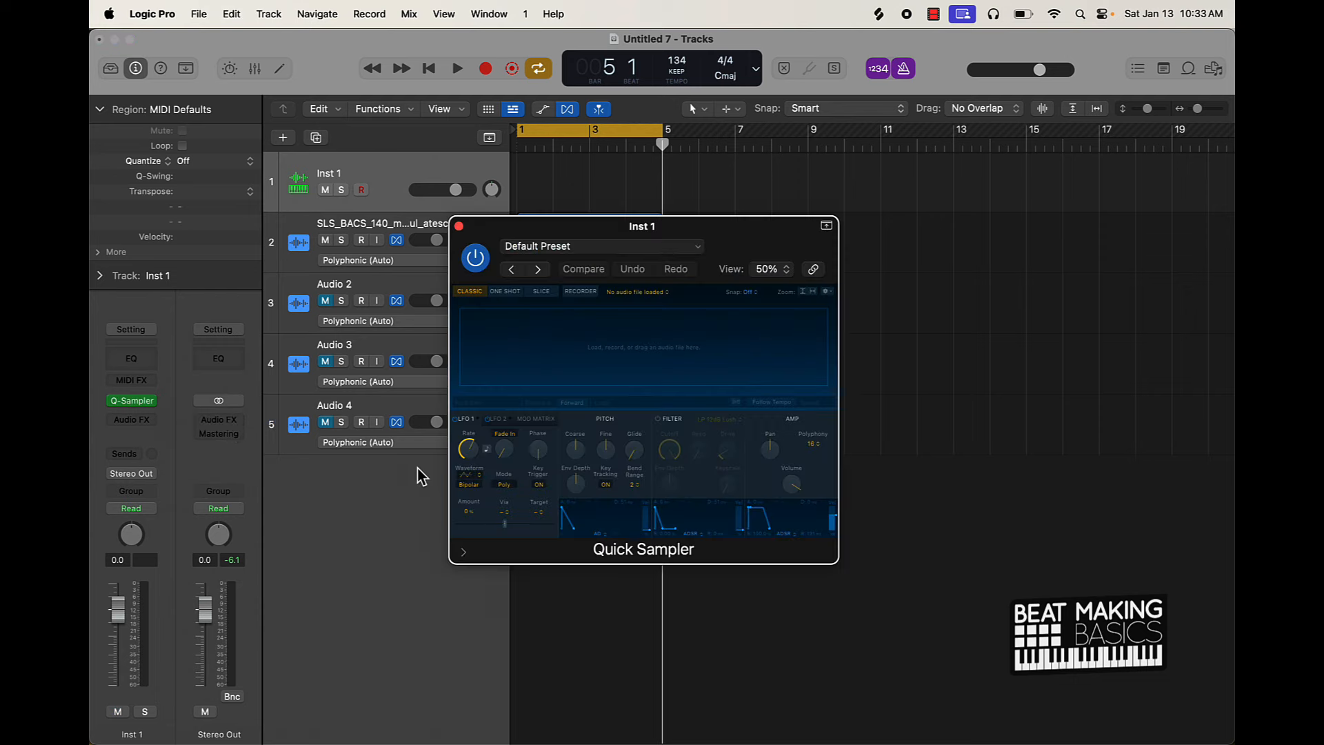
drag(722, 228, 467, 217)
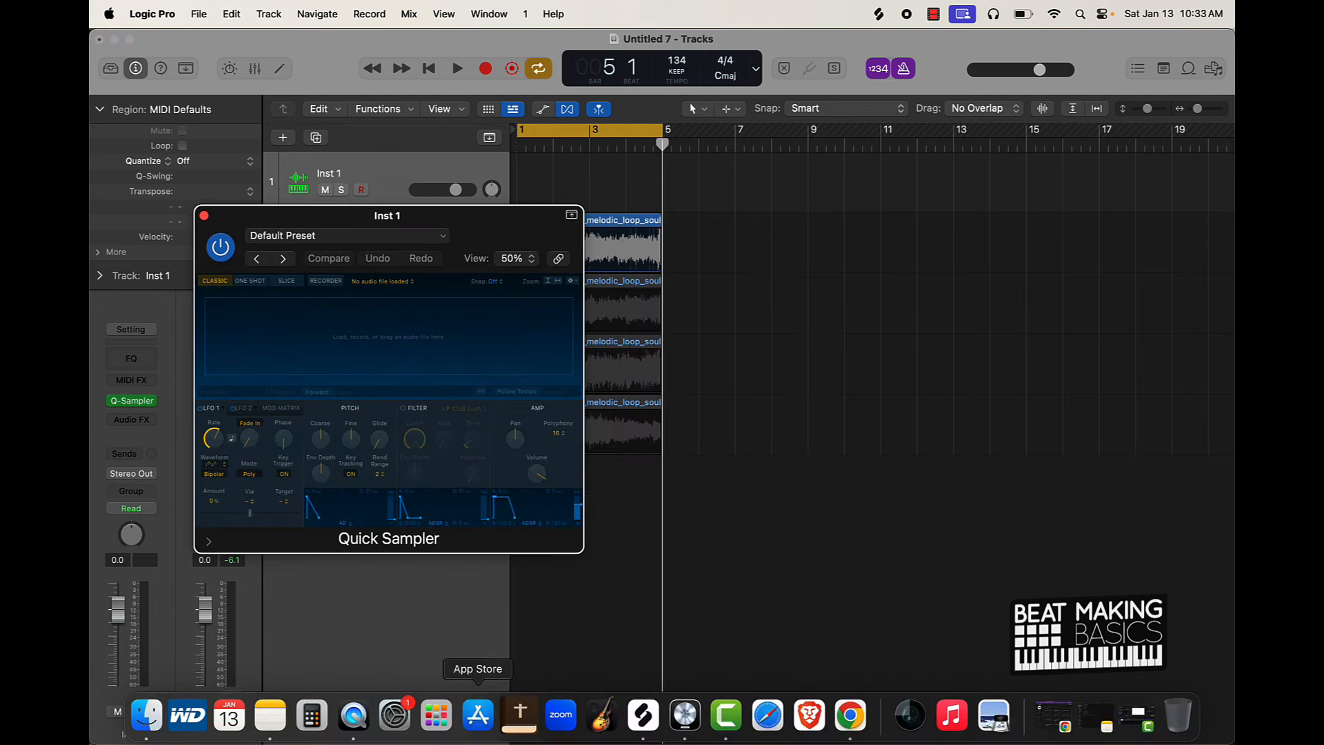
Switch to Splice, narrow the soul search to drum One-Shots and preview OS_VV_snare_rim.wav
click(641, 717)
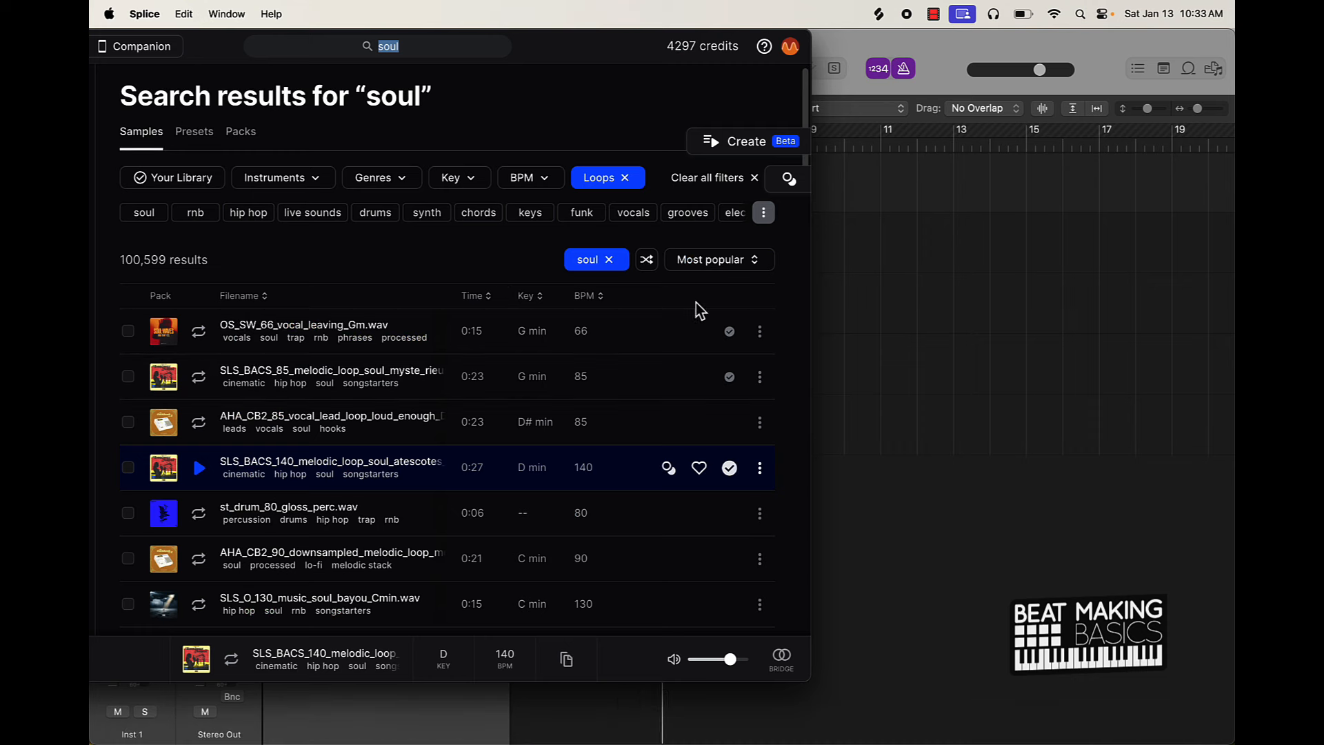
click(626, 178)
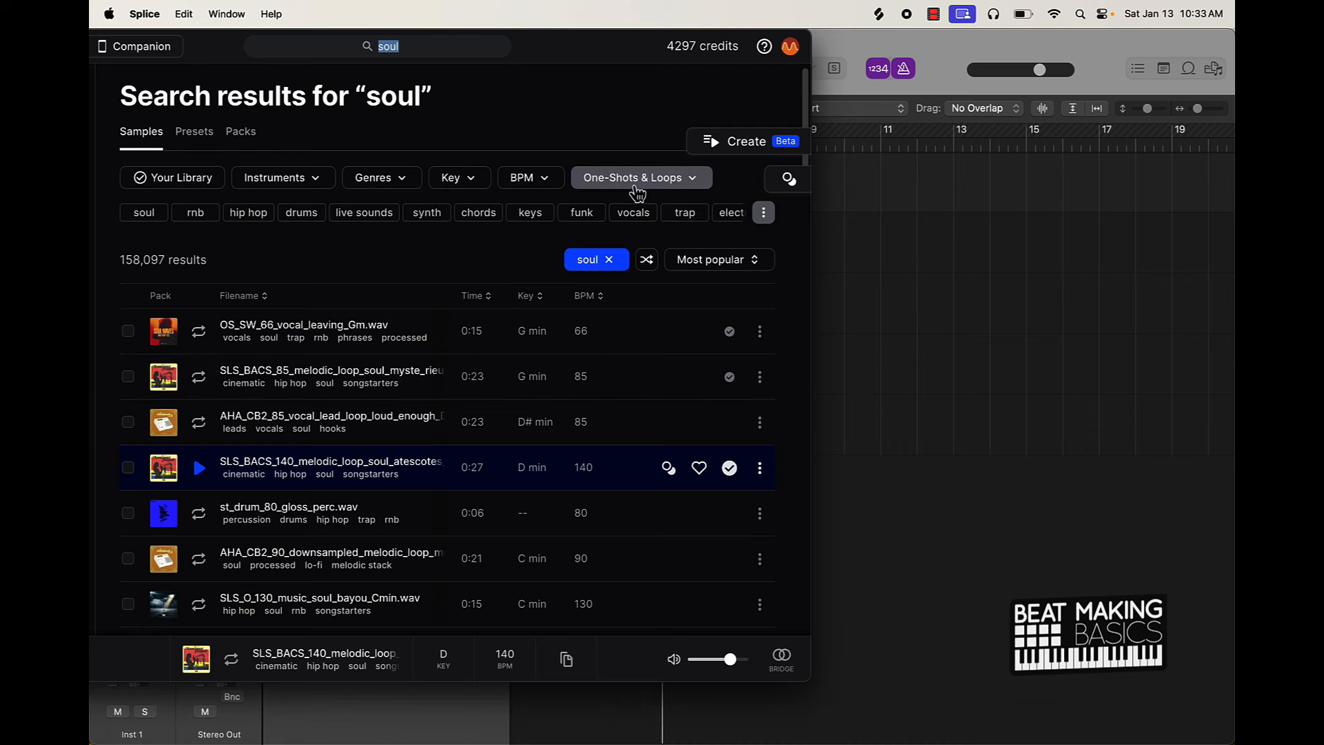
click(591, 182)
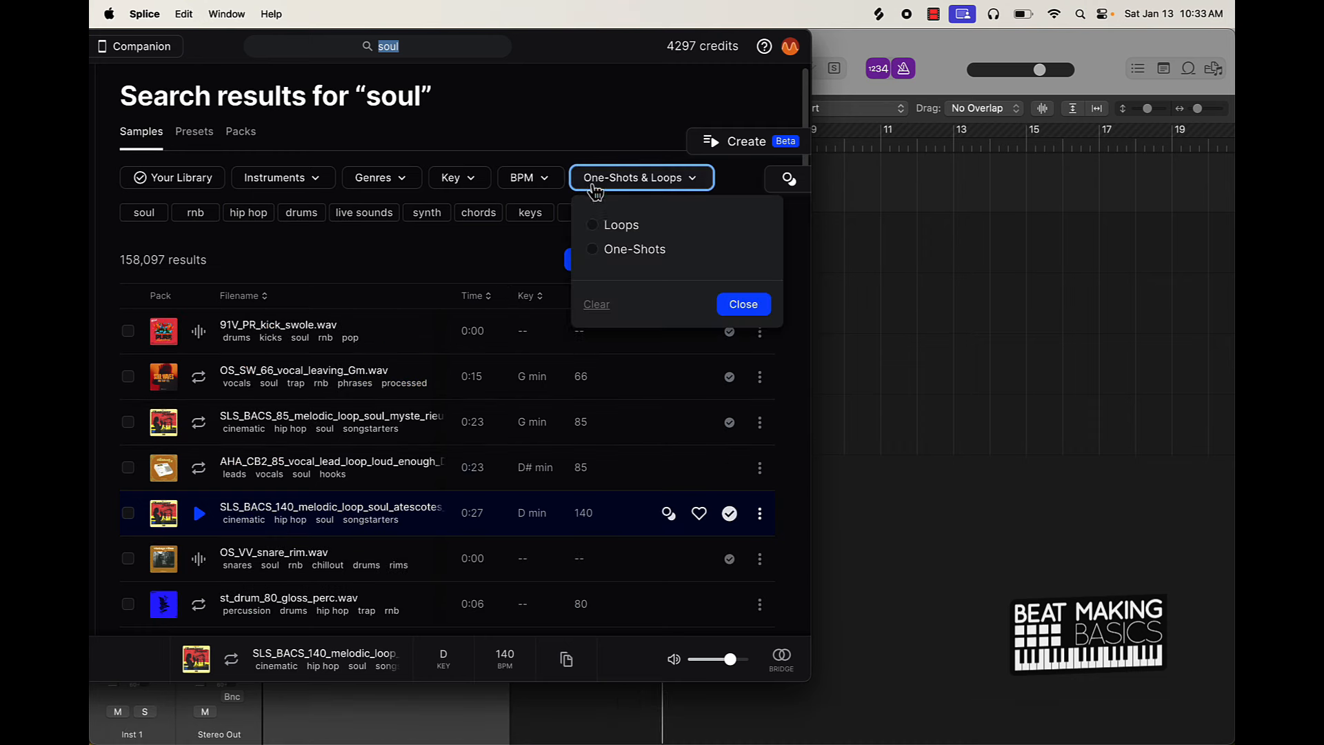
click(634, 252)
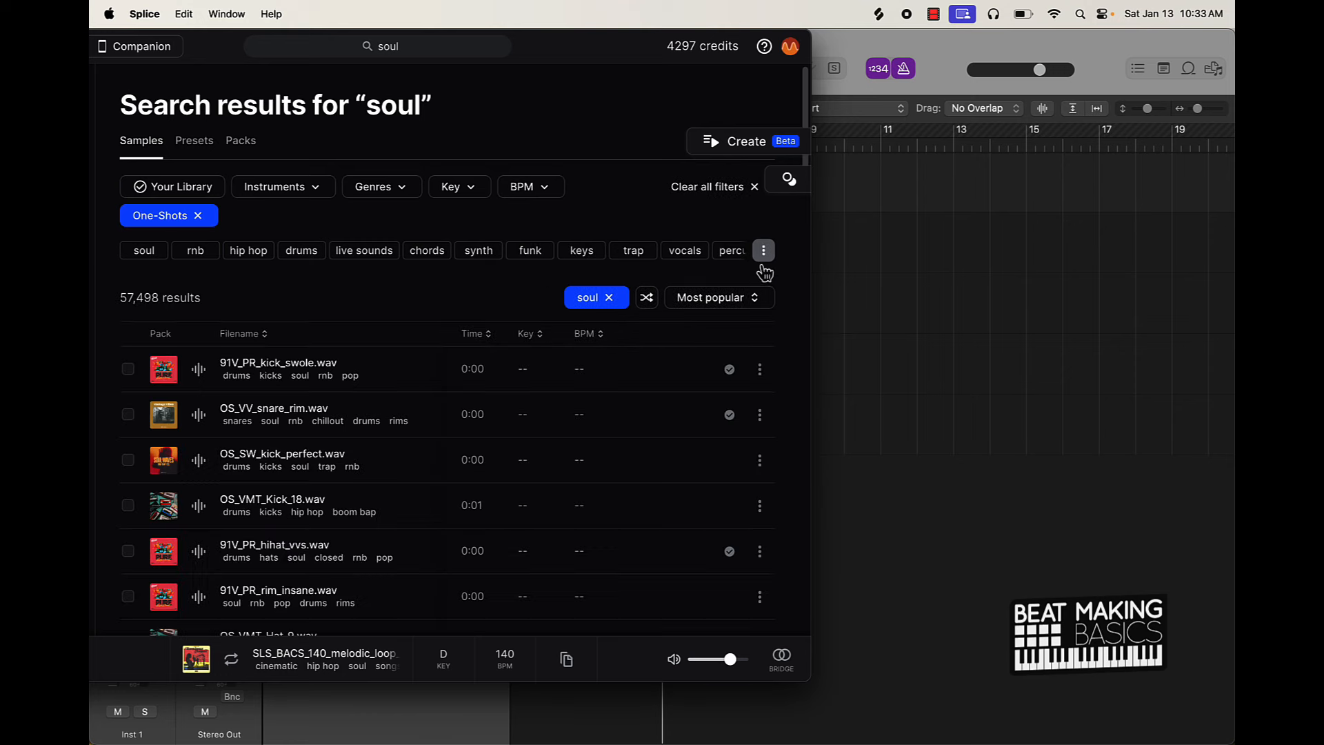
click(303, 251)
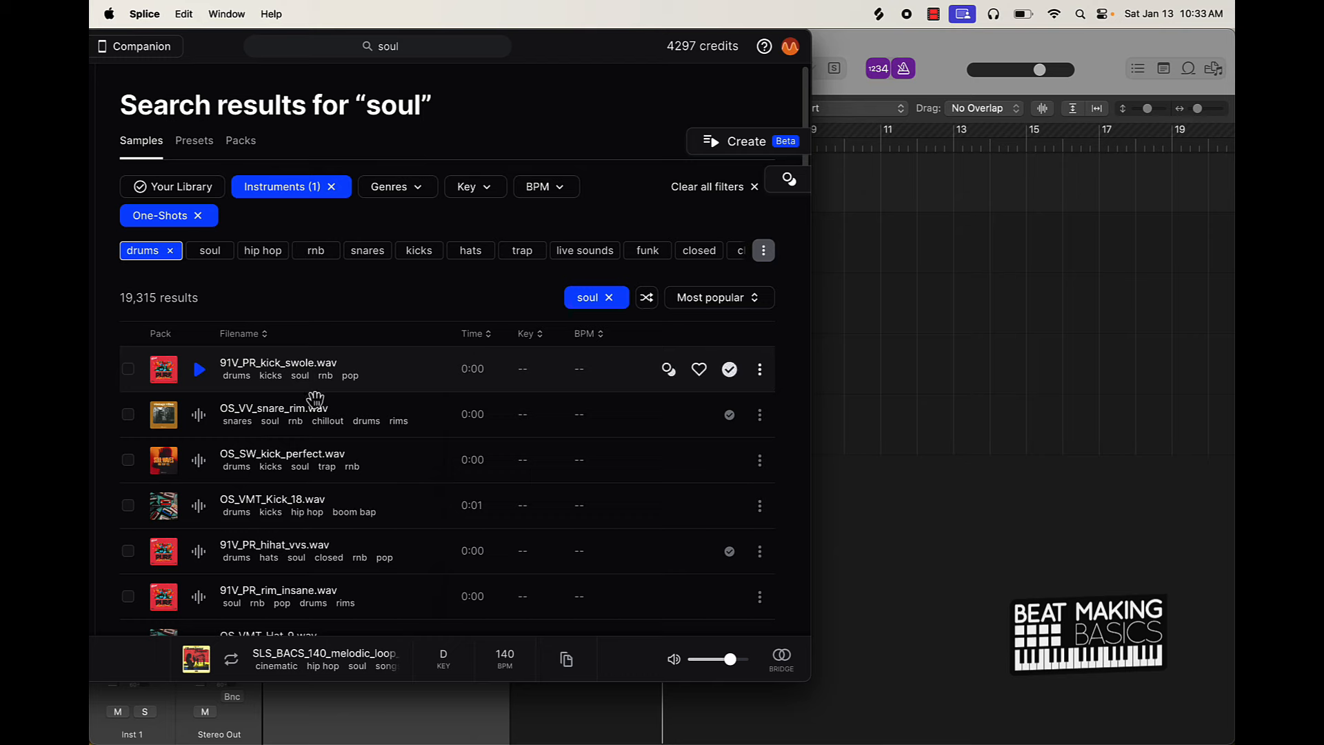
click(199, 414)
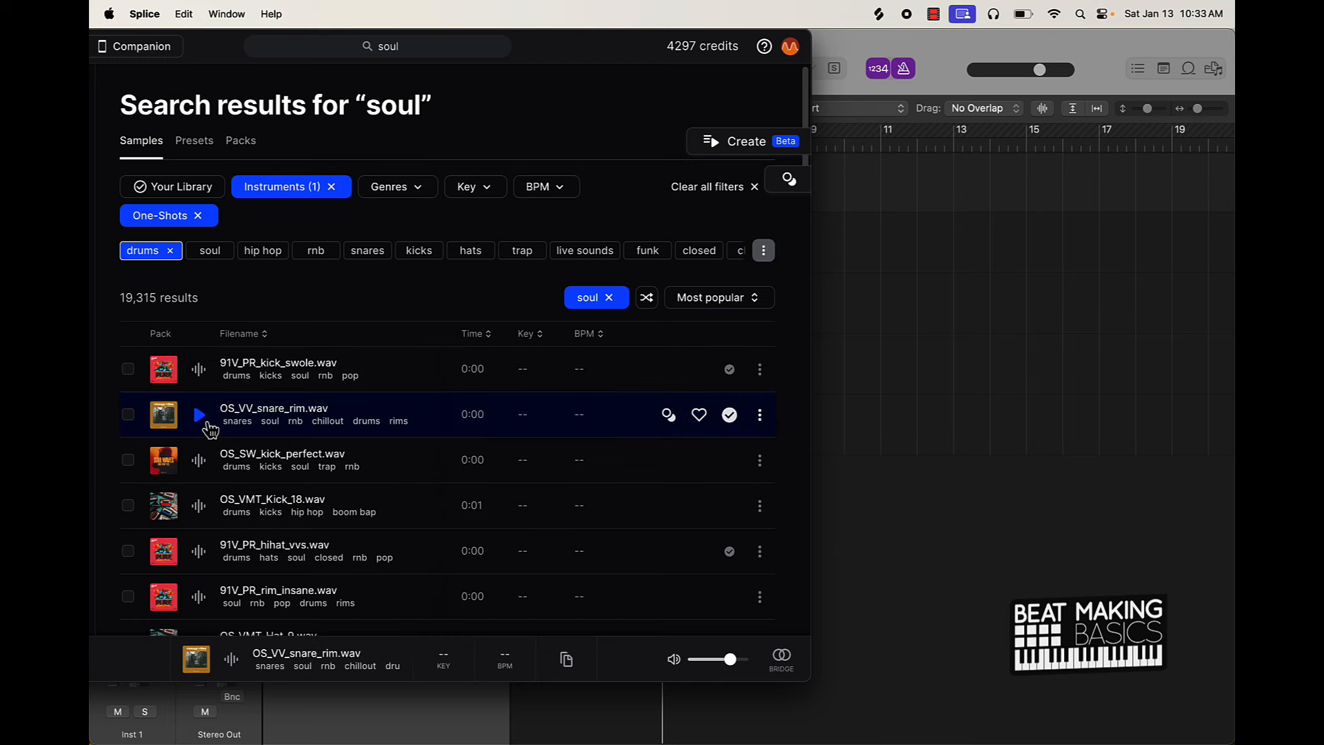
Load OS_VV_snare_rim.wav from Splice into Quick Sampler on the Inst 1 track and close the sampler window
drag(566, 54, 1132, 54)
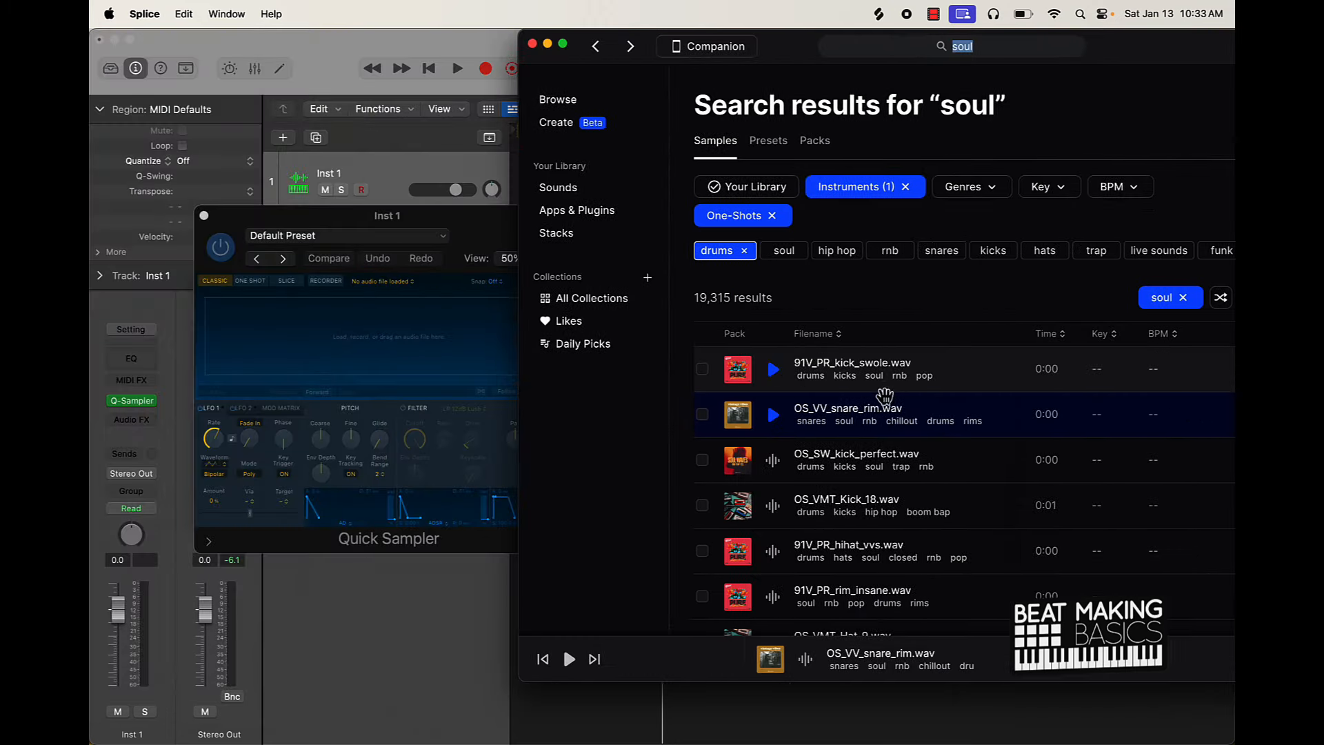
drag(858, 420, 300, 338)
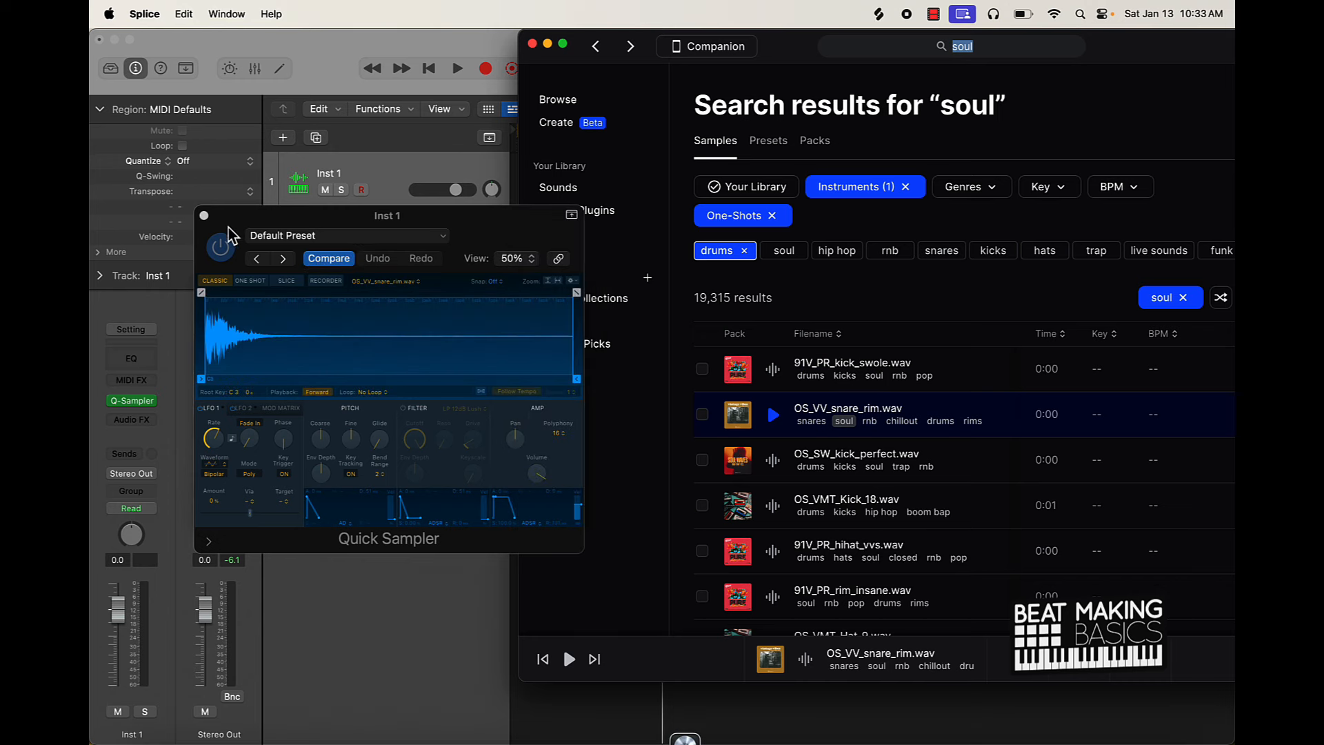
click(204, 216)
click(405, 141)
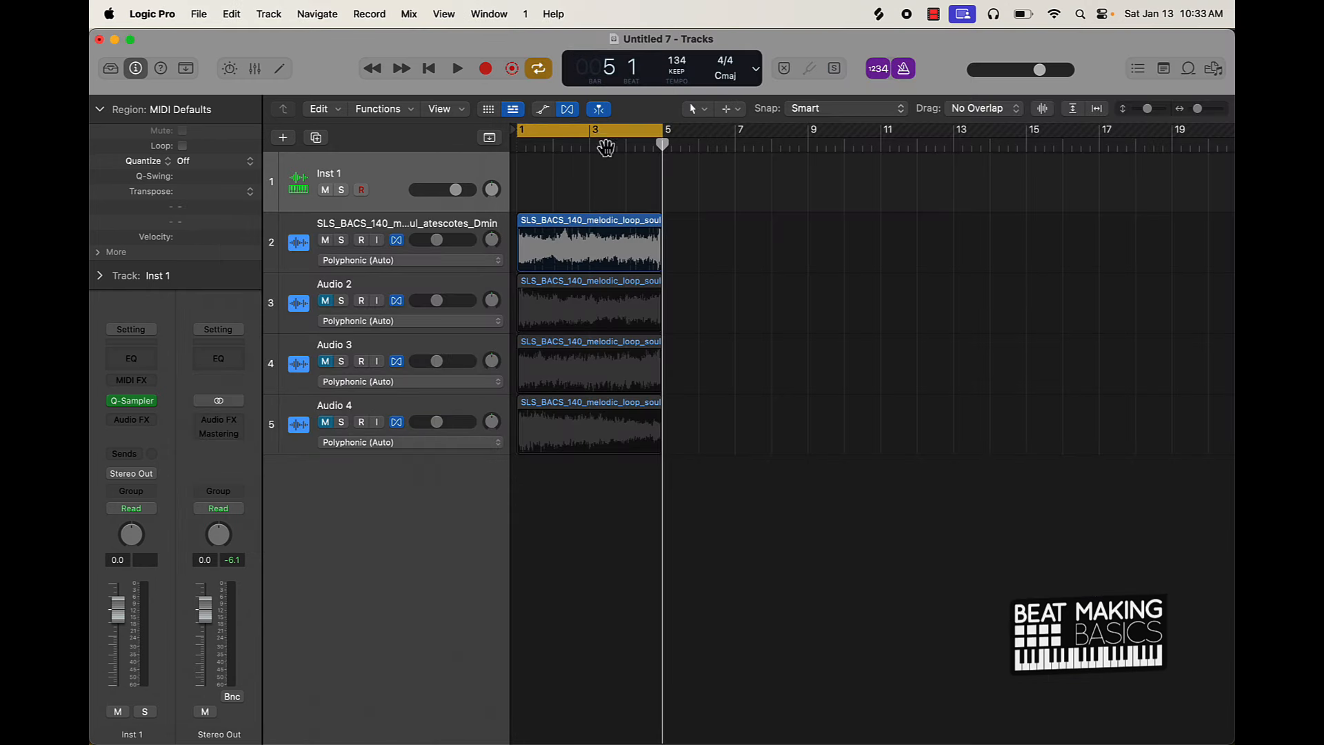
Create a Step Sequencer pattern on Inst 1 with step 9 active and move its region to bar 1
click(287, 70)
click(797, 436)
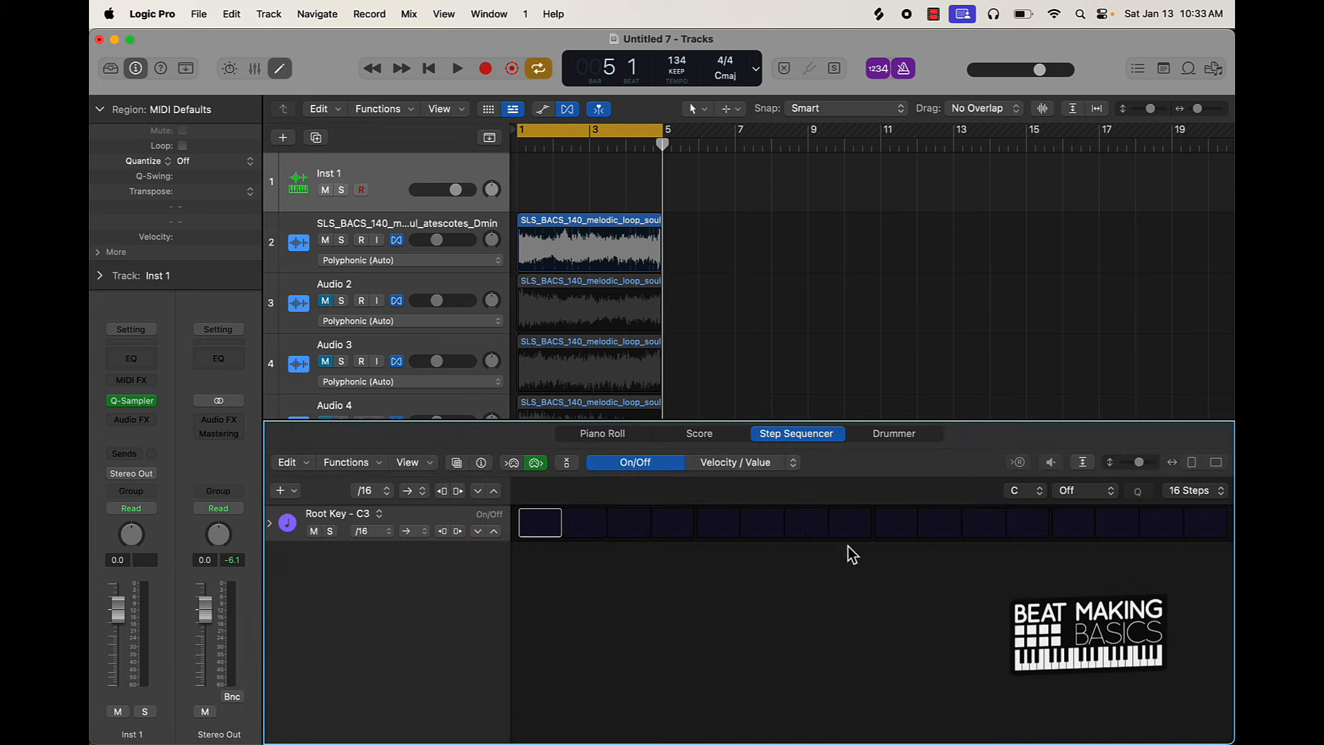
click(899, 529)
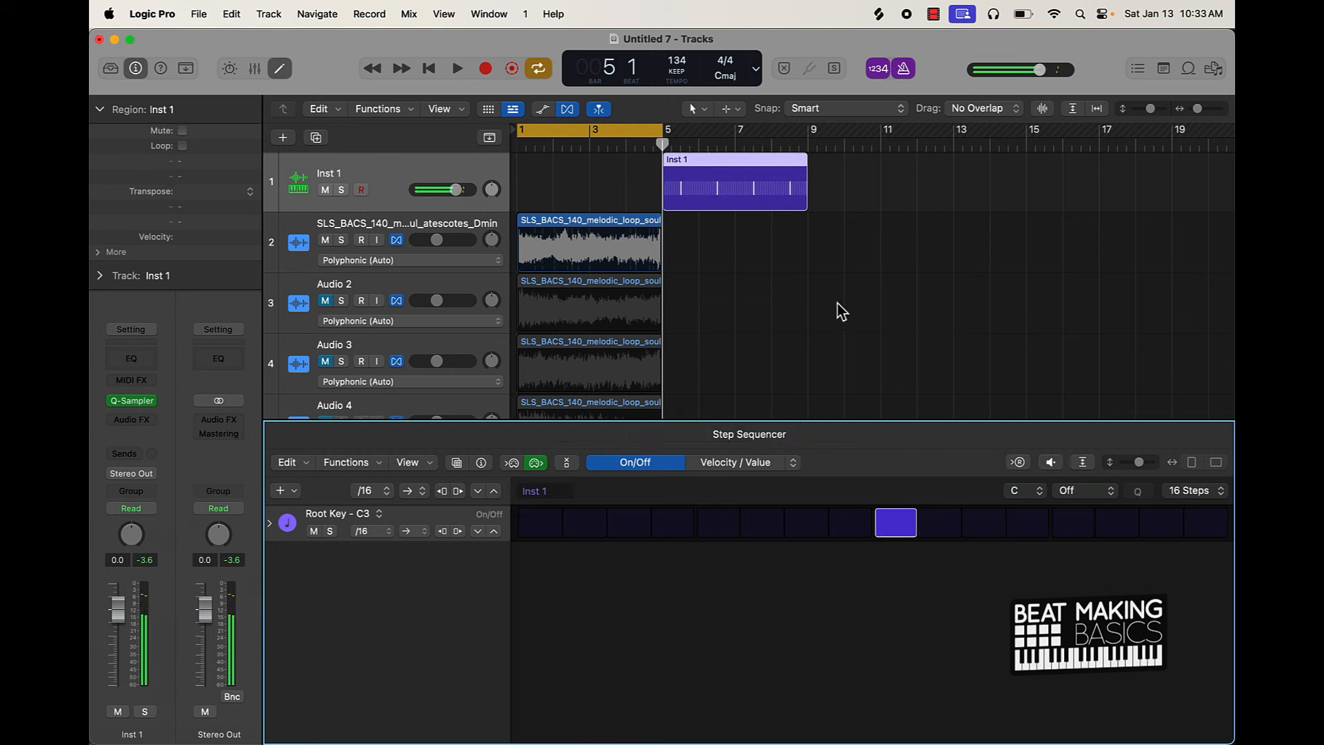
drag(750, 188, 604, 188)
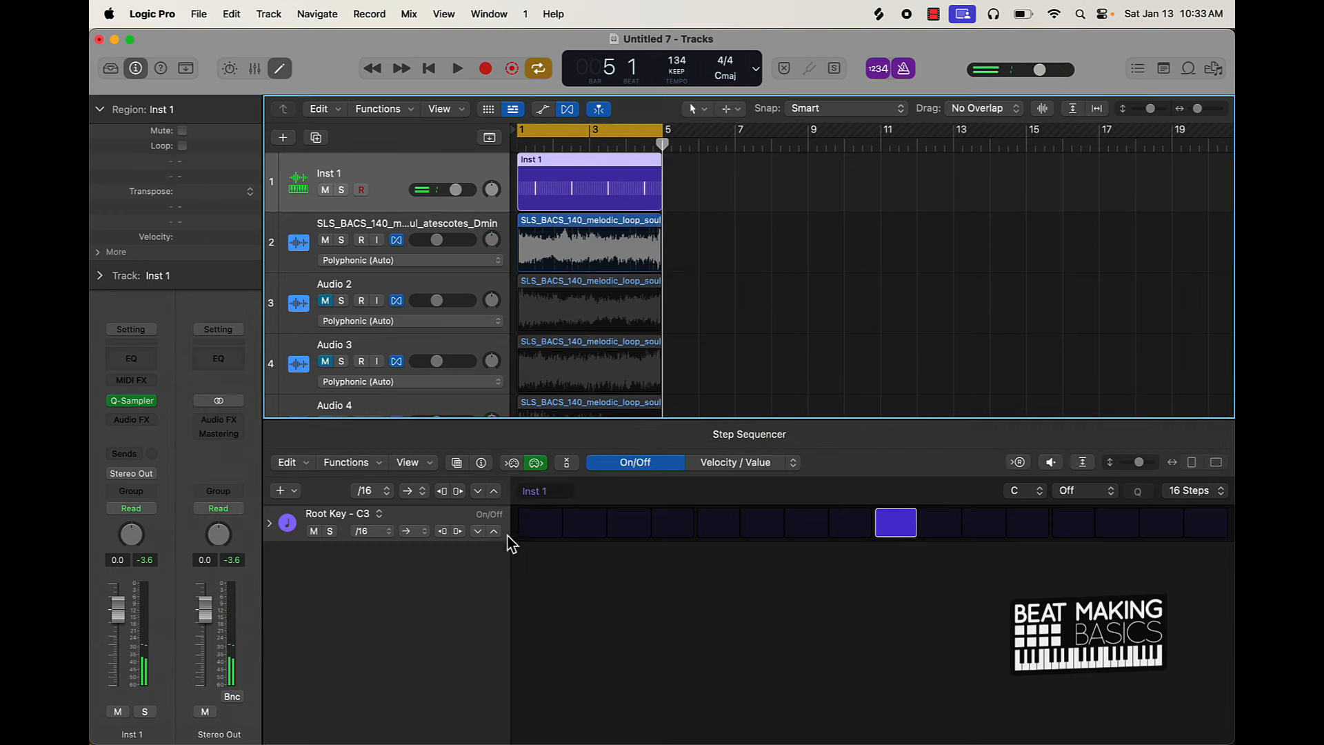
Extend the snare note by tying steps 9 through 12 and play the pattern with the loop
click(273, 524)
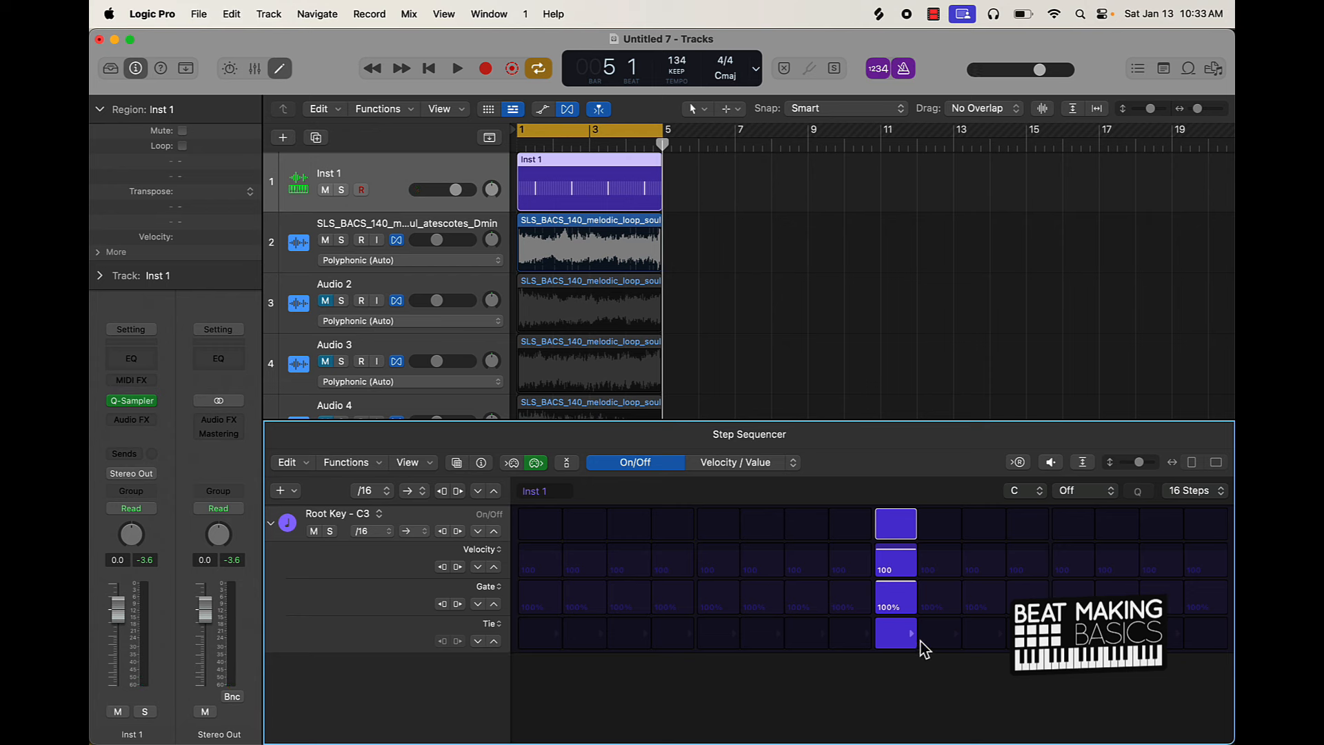
drag(925, 650, 1027, 633)
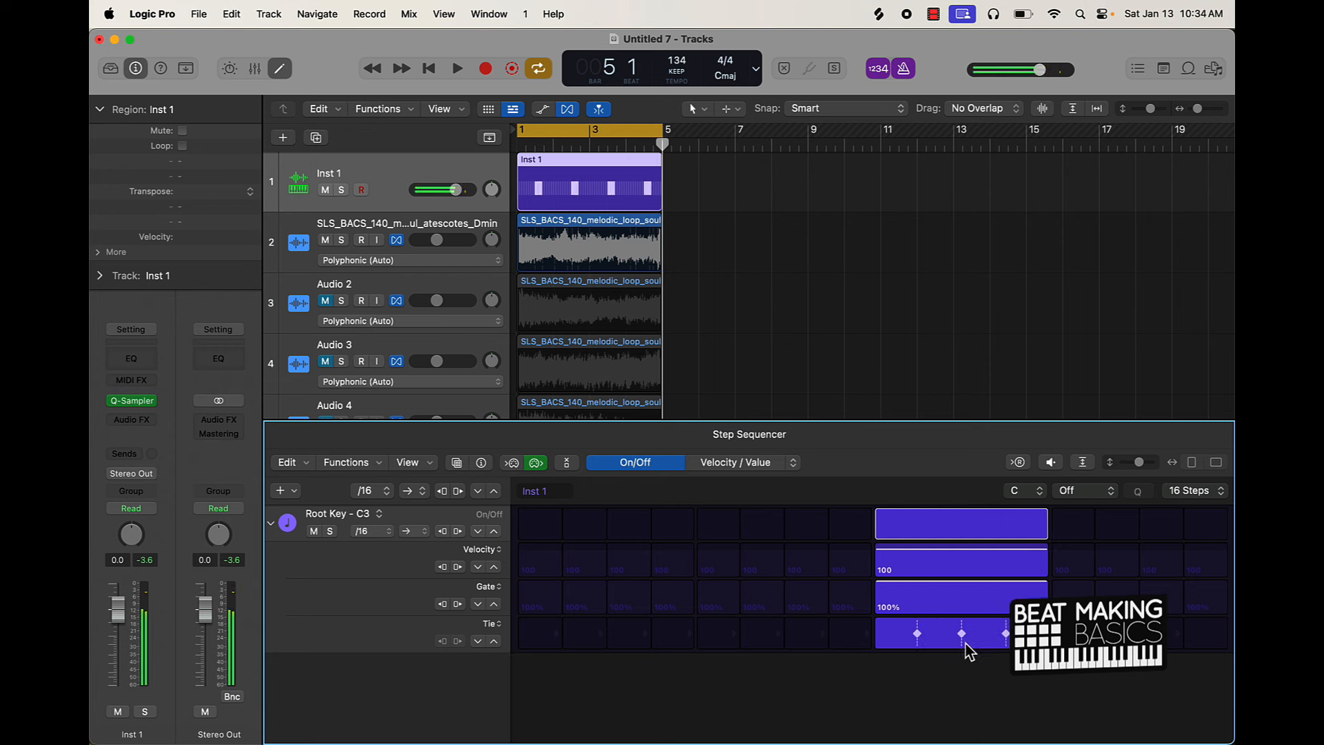
click(271, 524)
key(space)
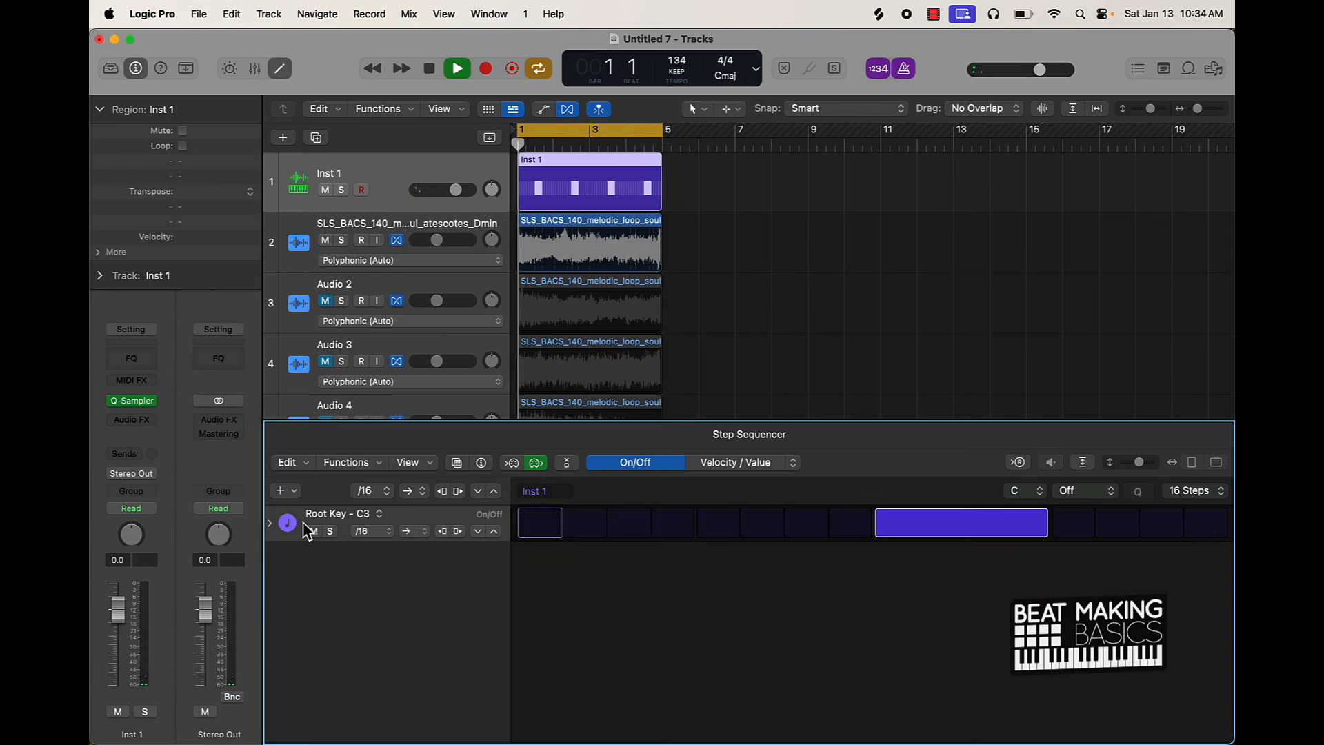
key(space)
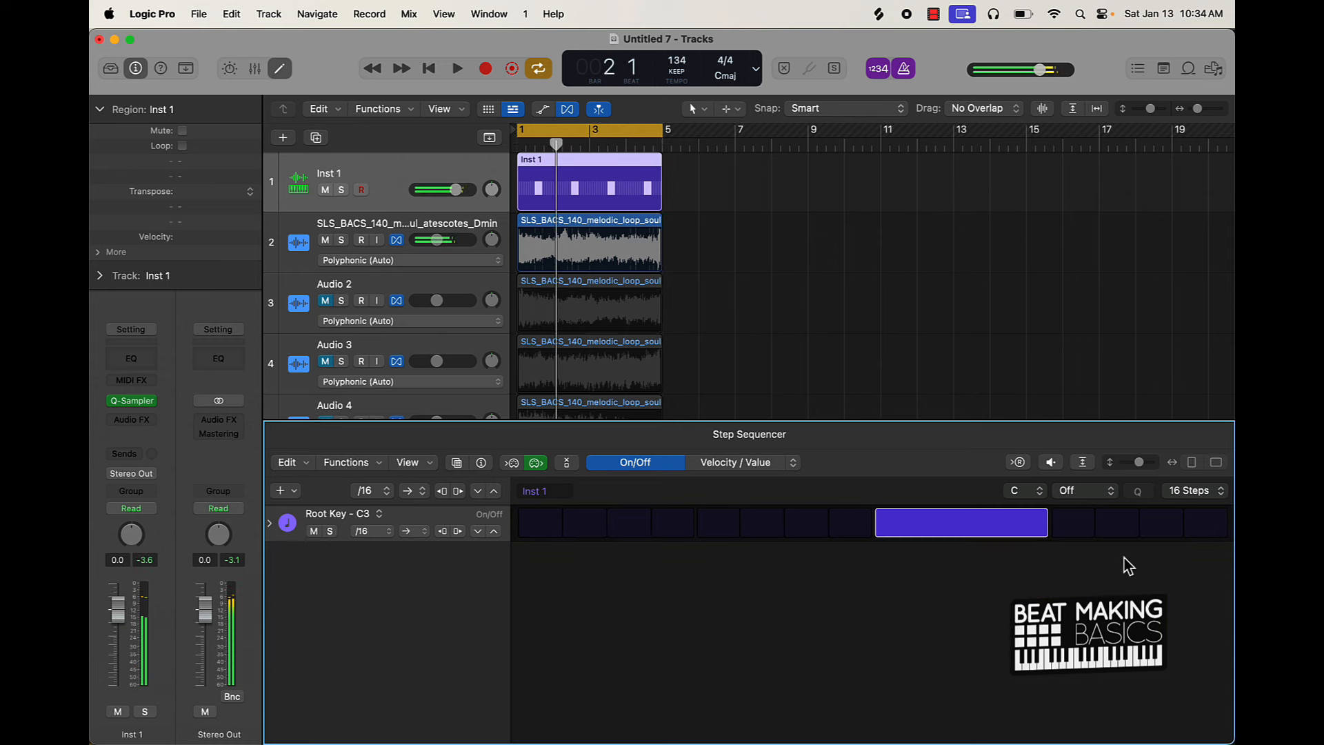
Extend the tied snare note through step 16 and play the pattern with the loop
click(269, 524)
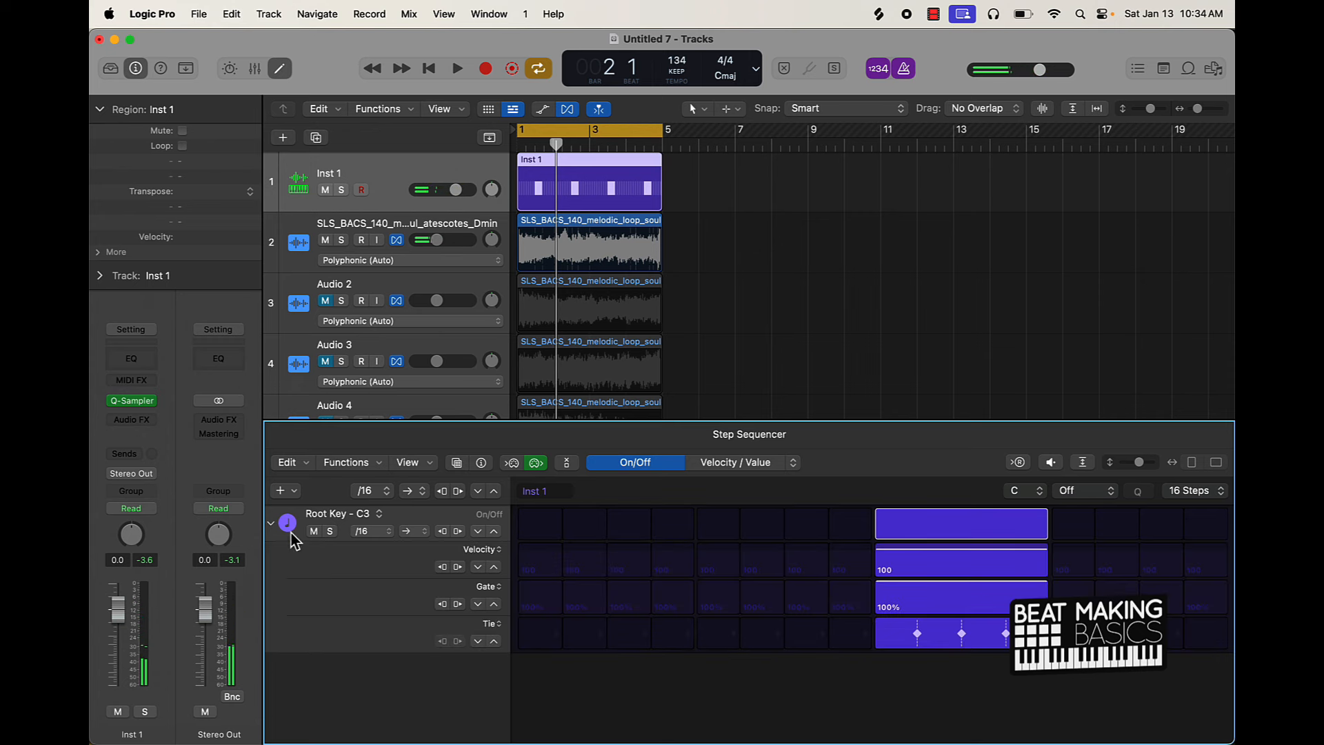
drag(1028, 633, 1177, 631)
key(space)
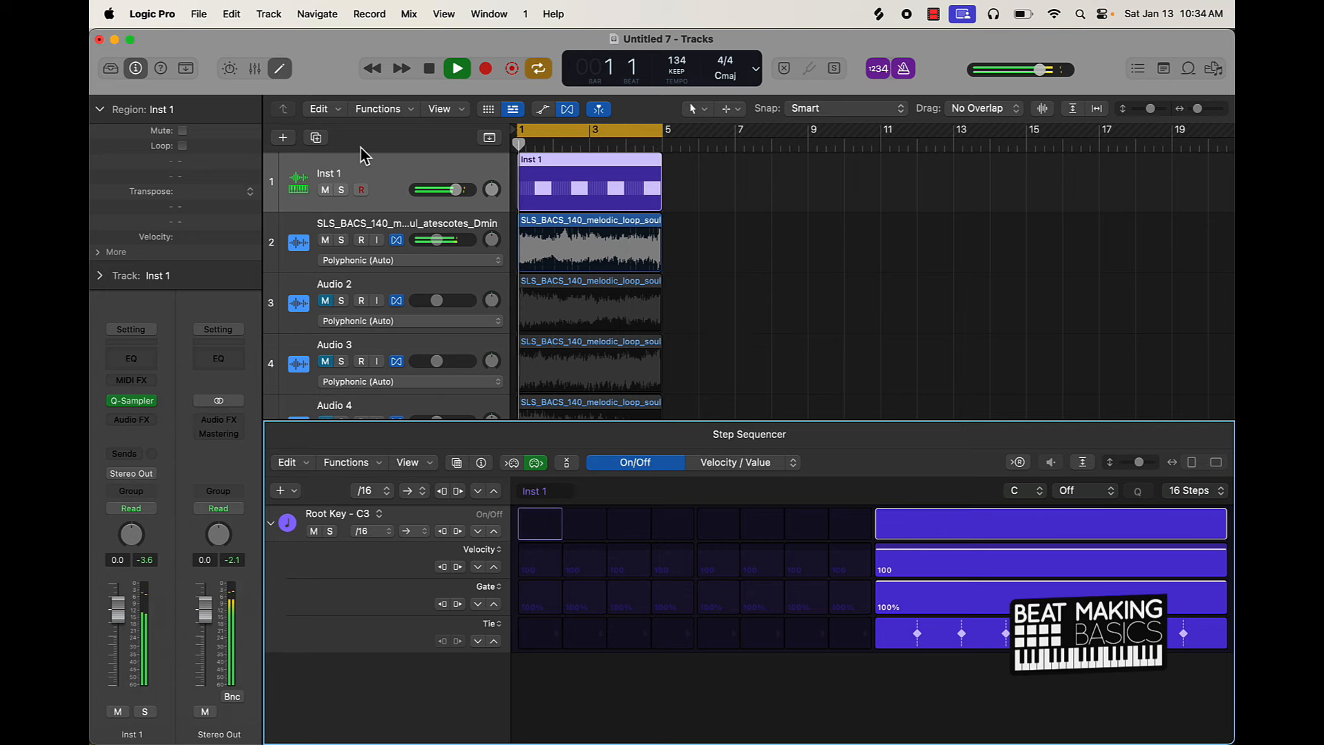
Duplicate the Root Key - C3 row in the step pattern and assign the copy to note A#3
key(super+d)
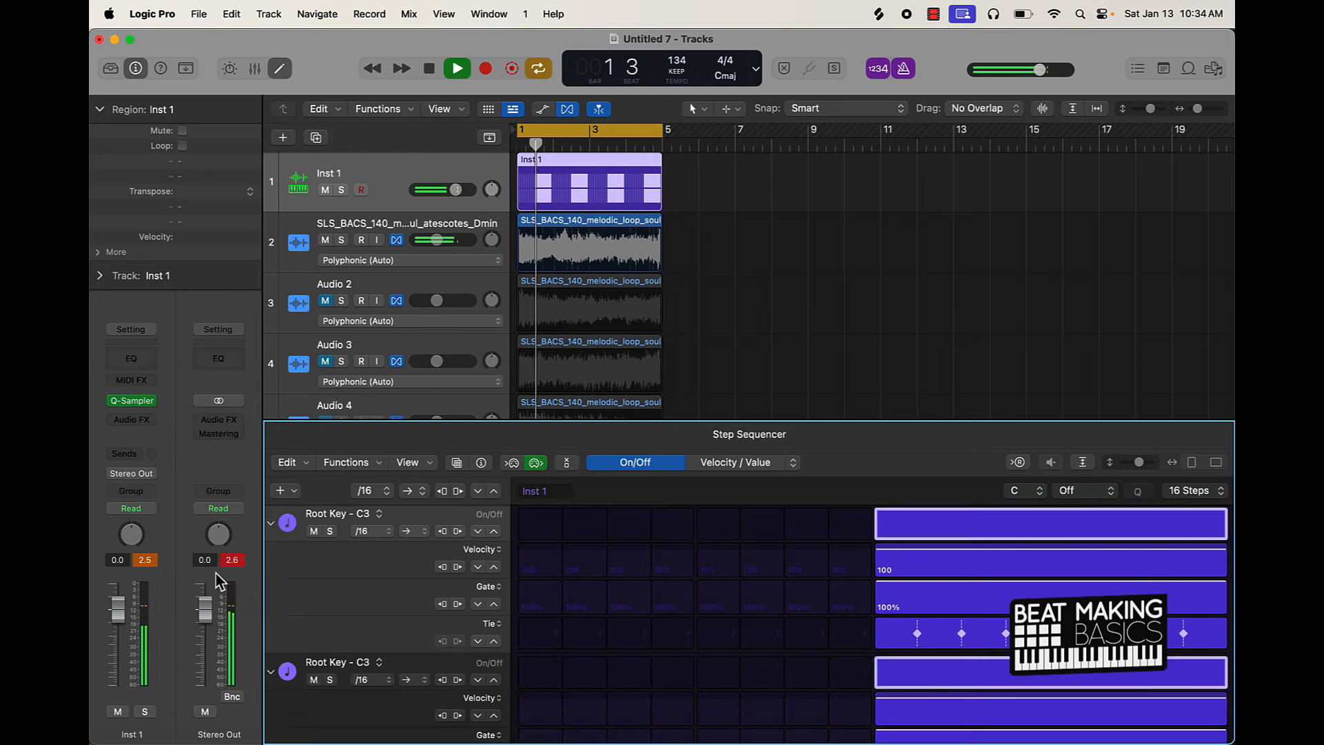
click(338, 662)
mouse_move(380, 681)
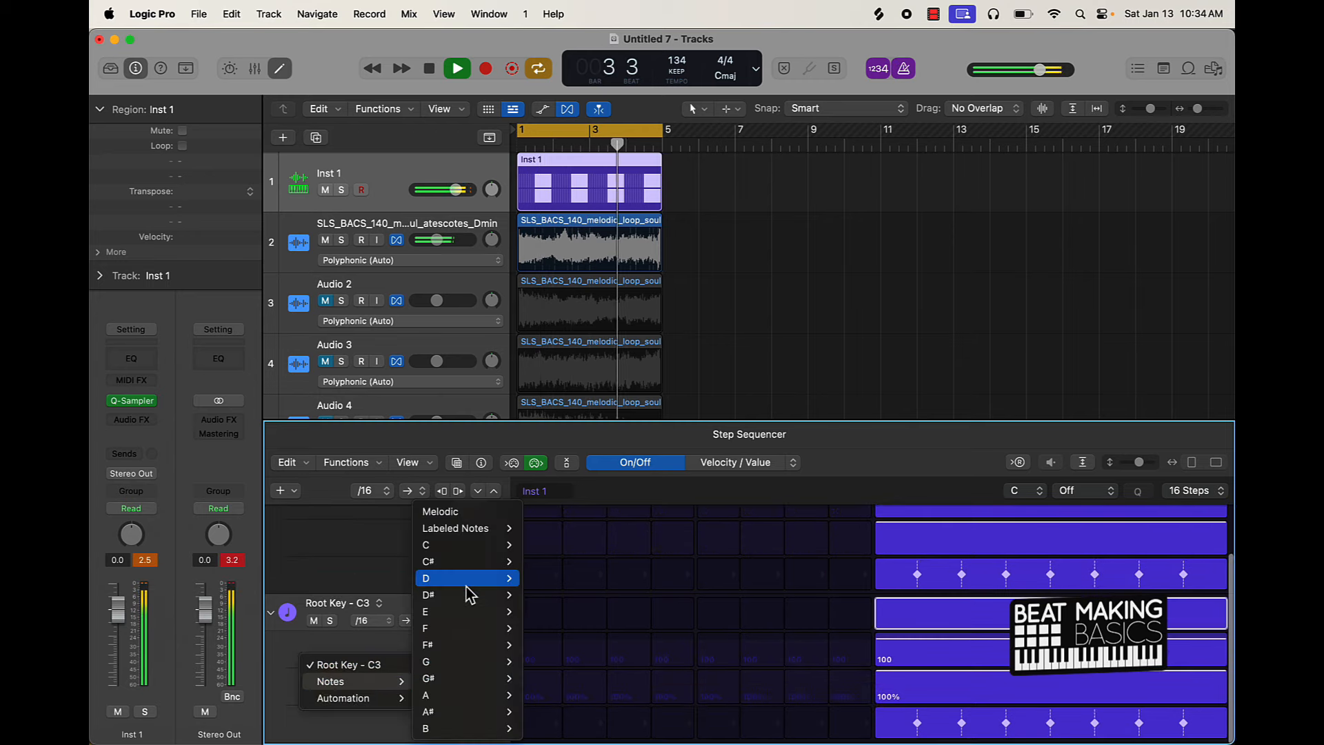
mouse_move(466, 583)
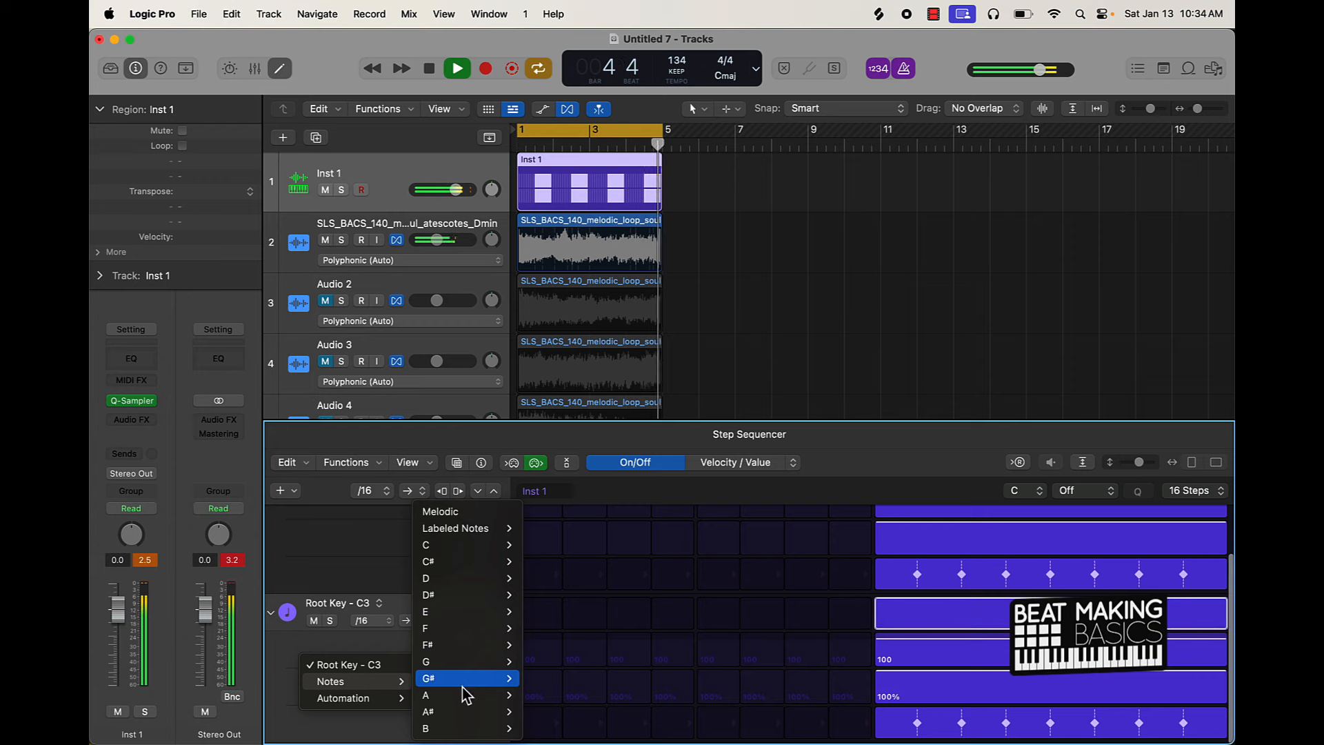
mouse_move(466, 686)
mouse_move(463, 712)
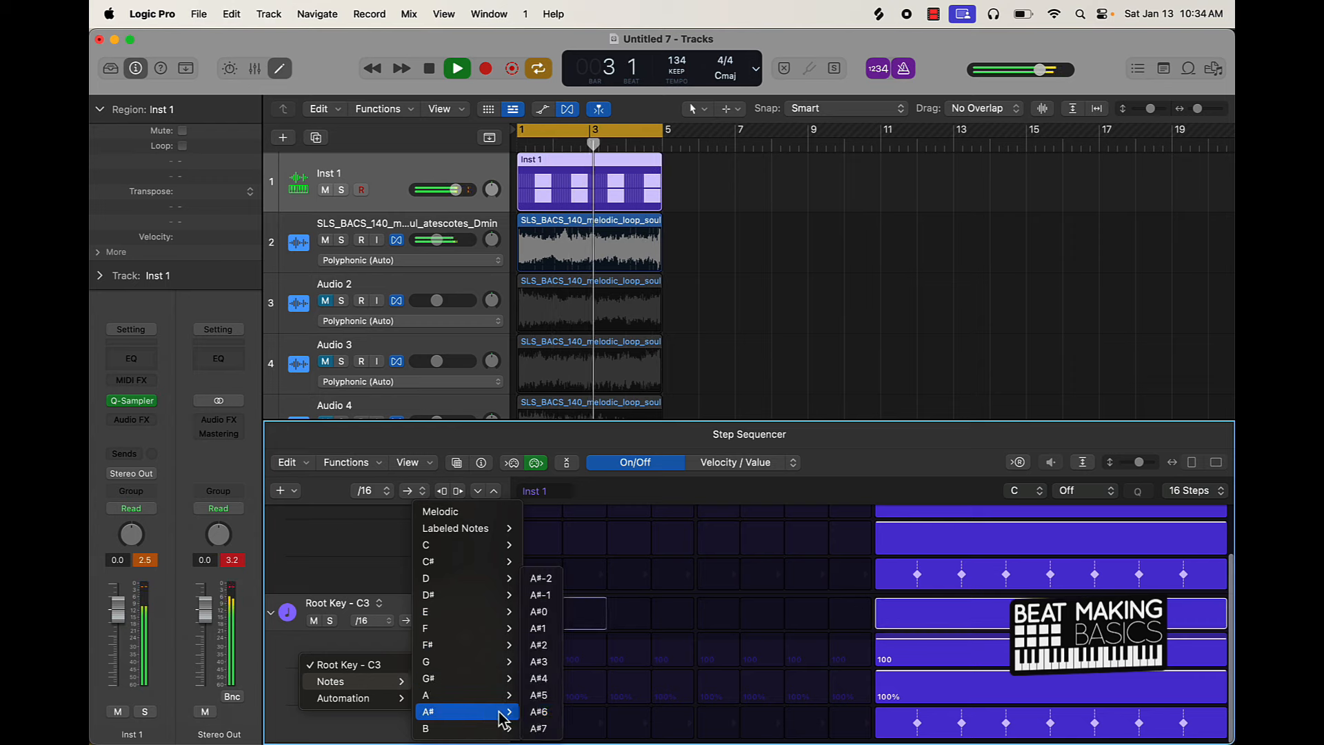
click(539, 662)
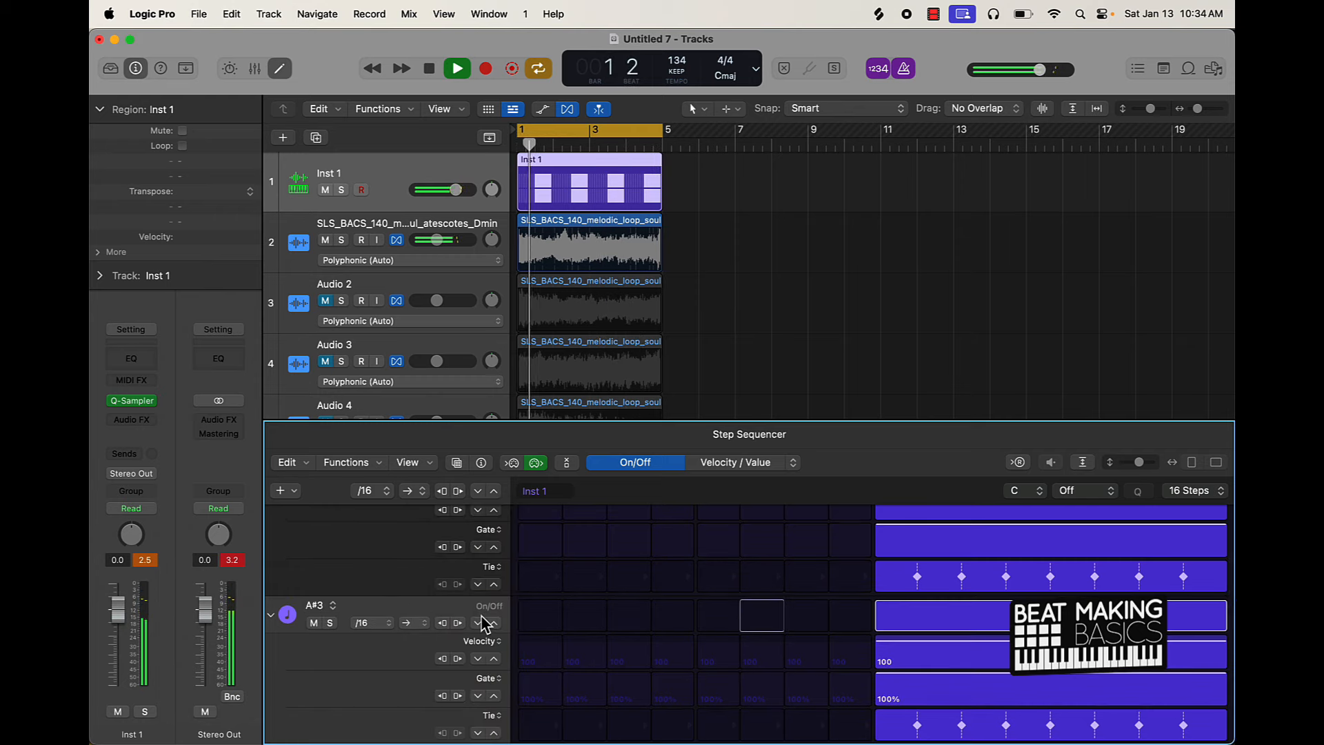
Reassign the duplicated pattern row to note A#-2
scroll(349, 600, up, 2)
scroll(348, 597, down, 2)
click(329, 610)
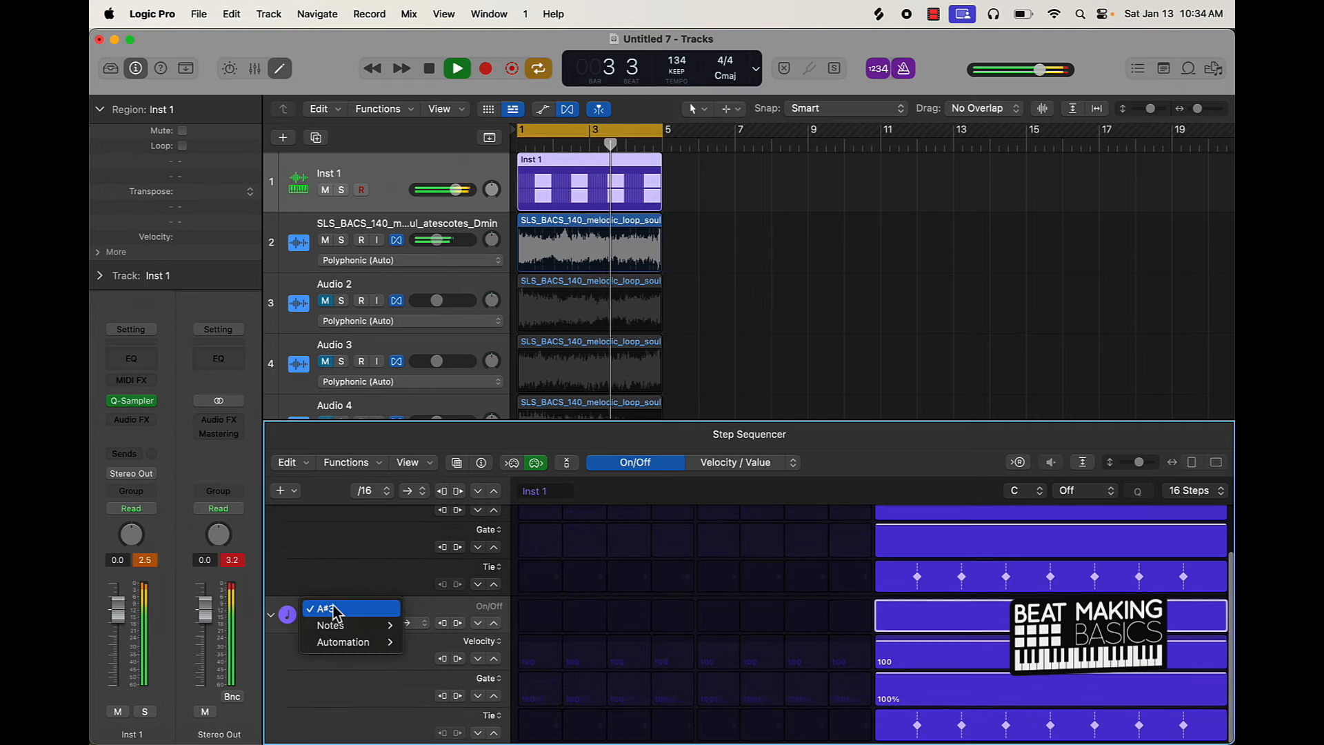
mouse_move(392, 628)
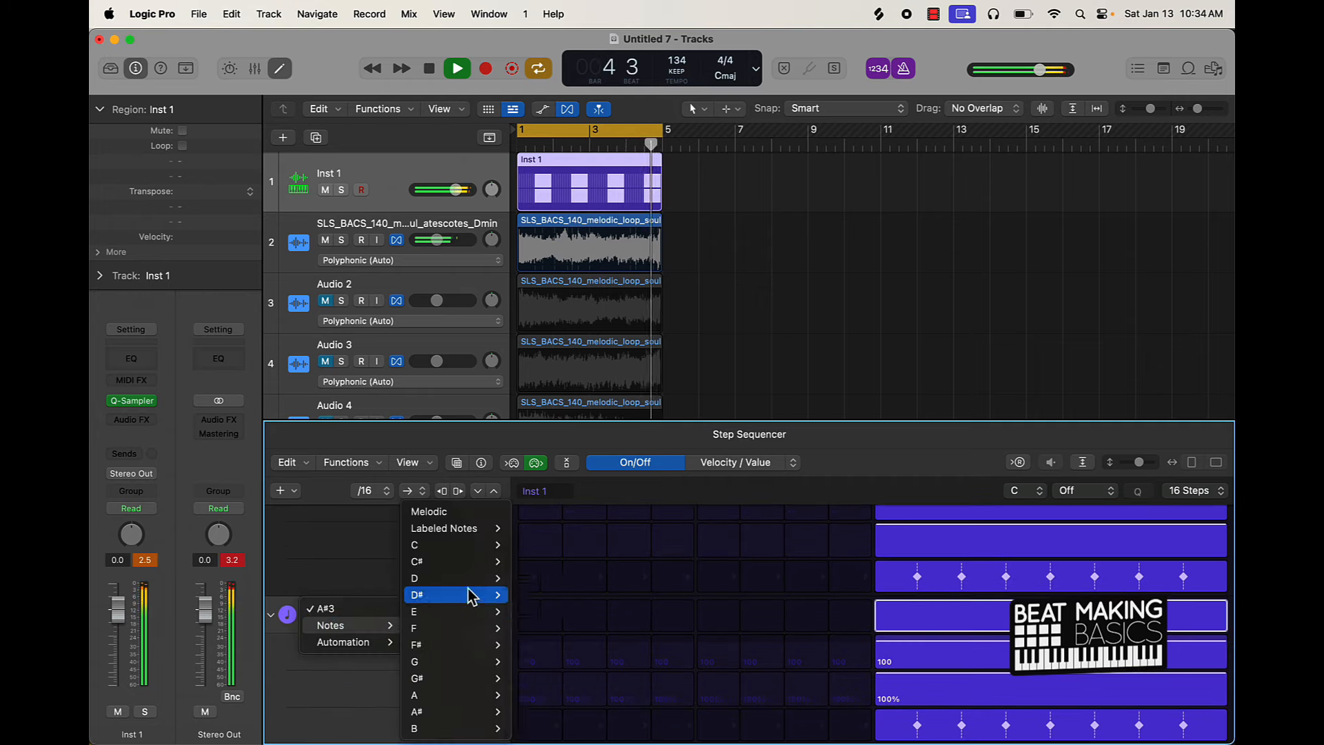
mouse_move(464, 685)
mouse_move(469, 711)
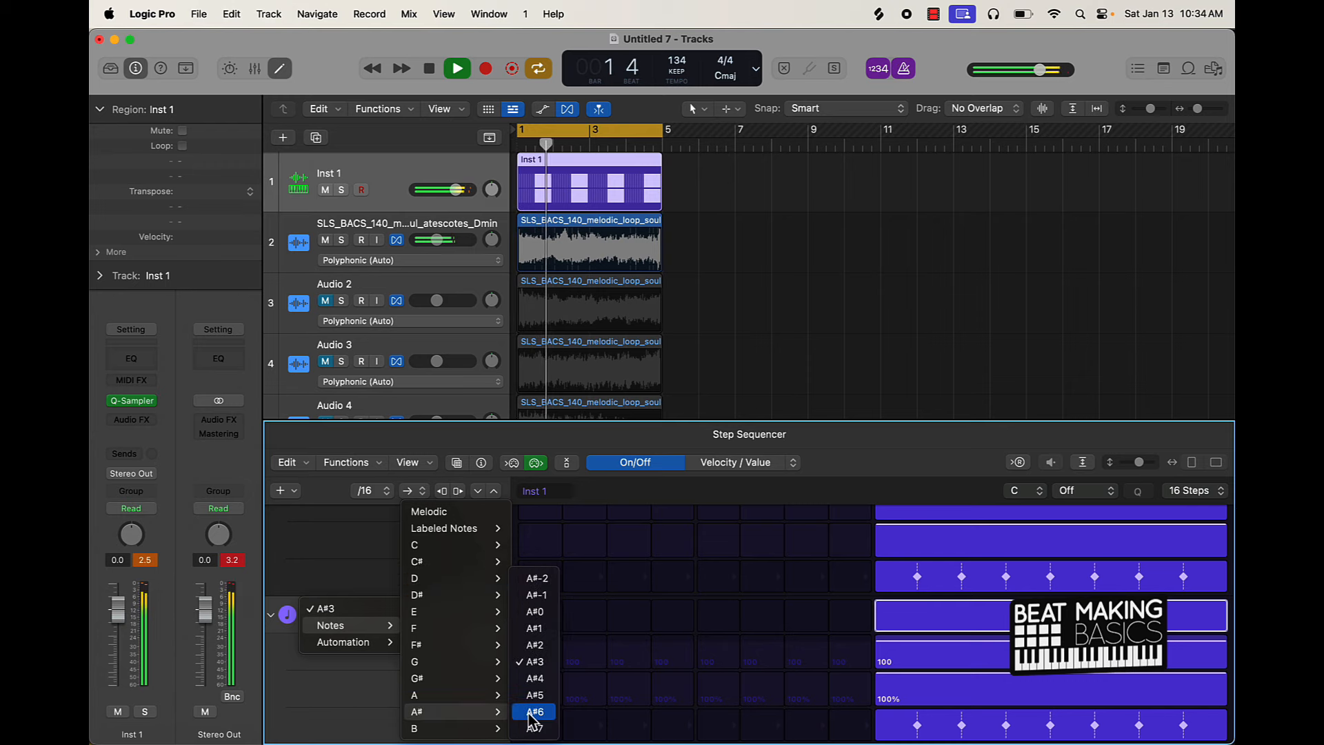
click(538, 582)
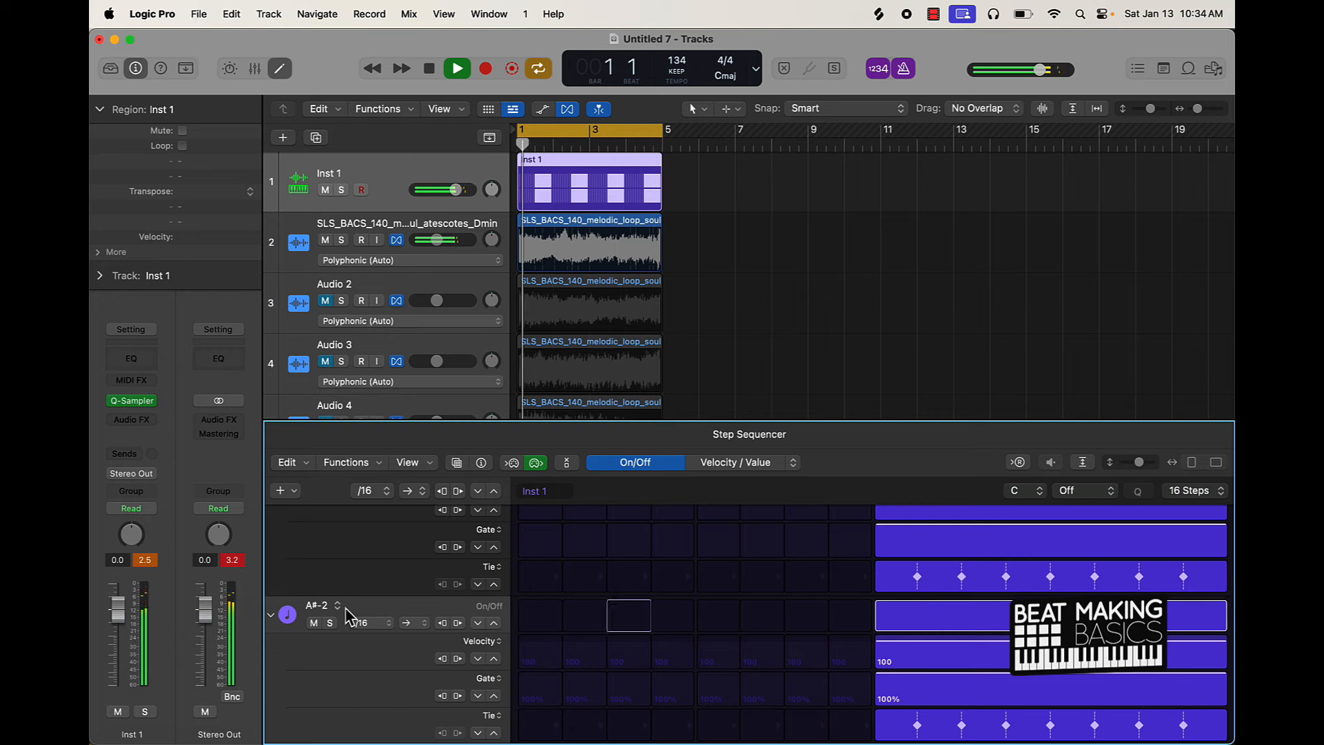
Create one new software instrument track using Quick Sampler (Single Sample)
click(855, 338)
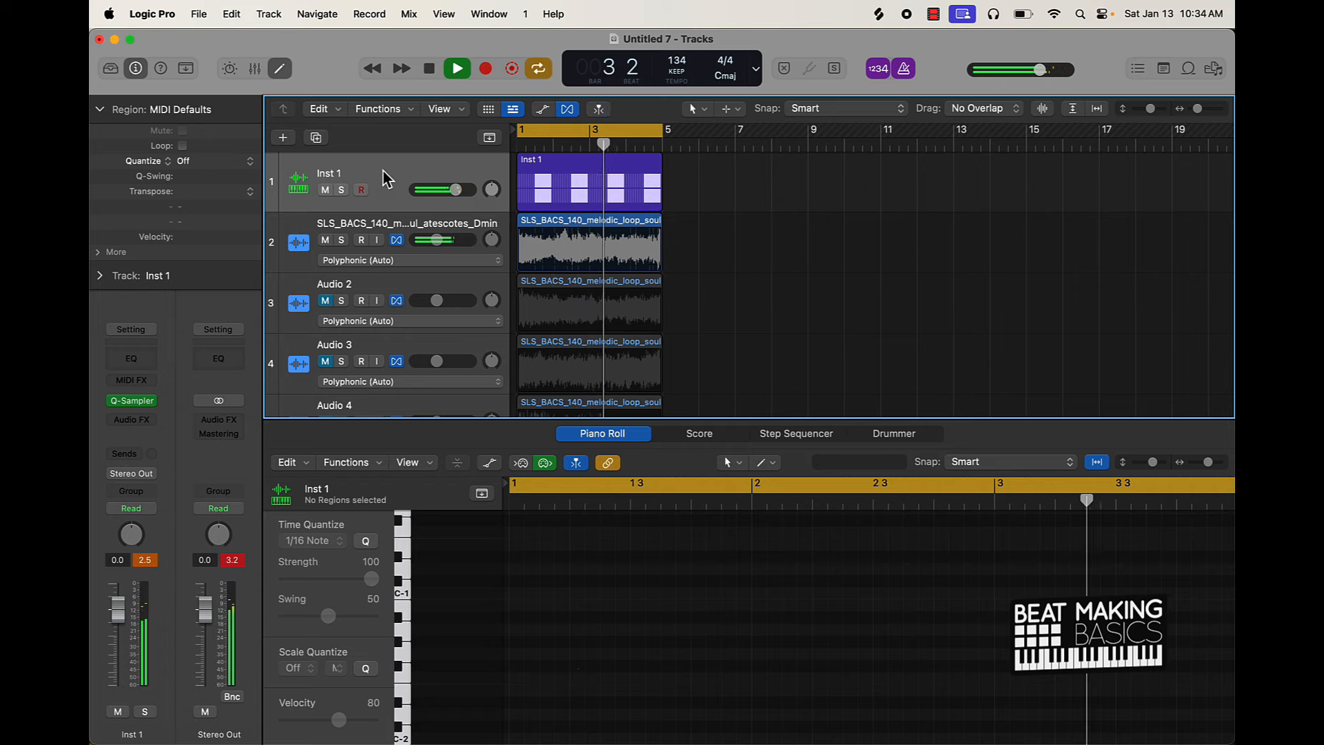
click(283, 139)
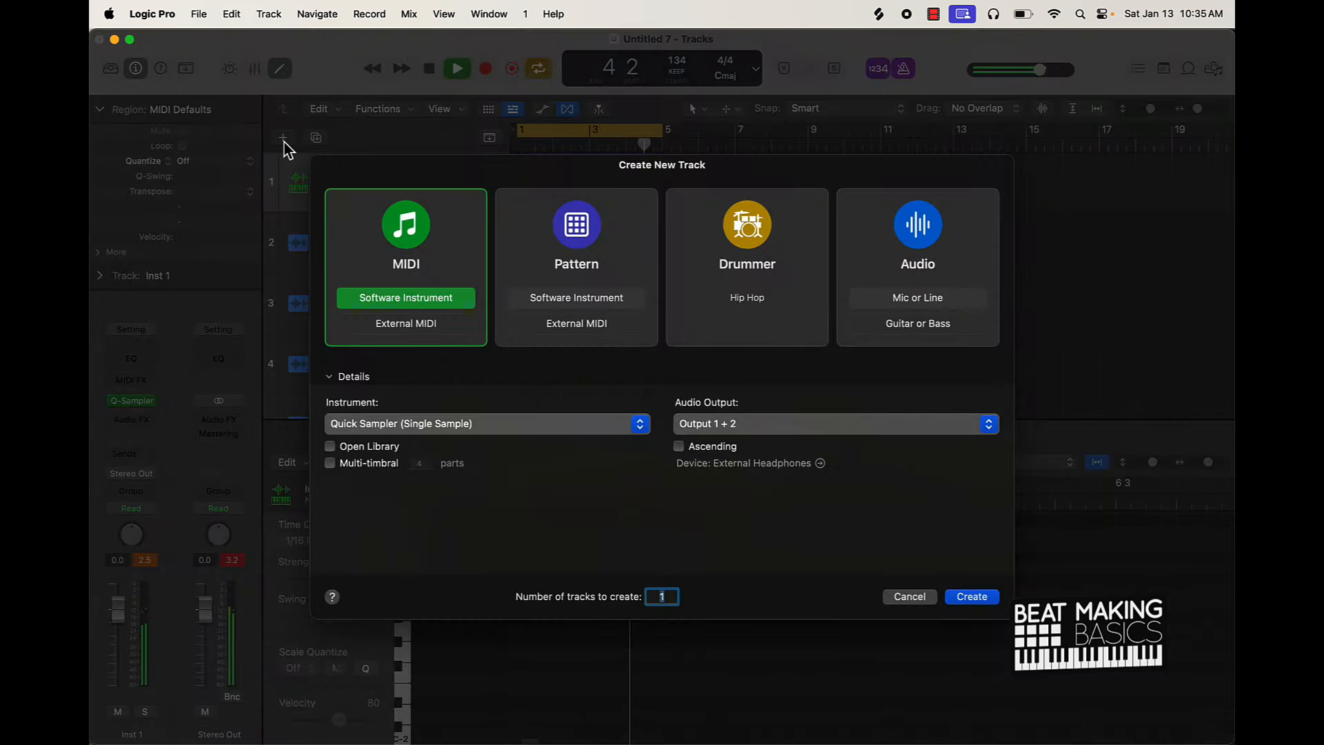
key(alt+super+s)
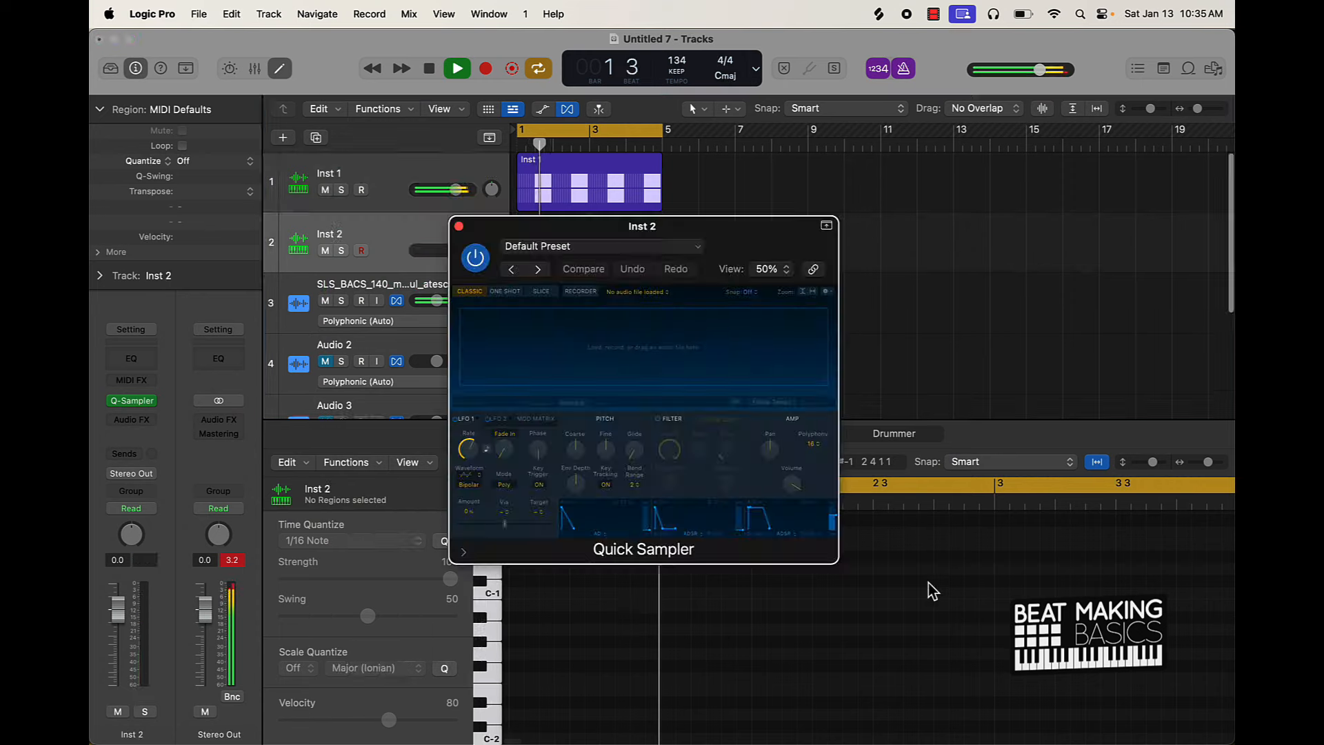
Stop playback, switch to Splice and preview OS_SW_kick_perfect, 91V_PR_kick_swole, OS_VMT_Kick_18 and 91V_PR_hihat_vvs
mouse_move(641, 737)
key(space)
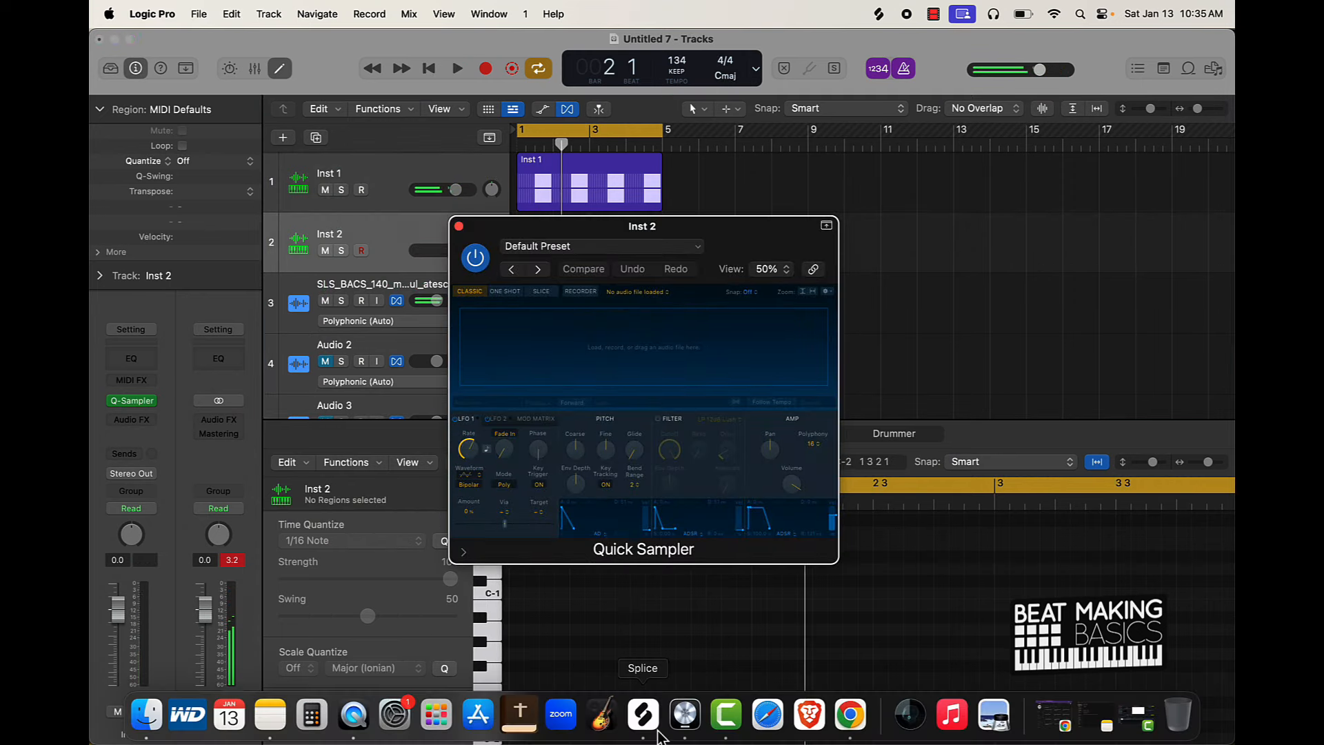
click(650, 735)
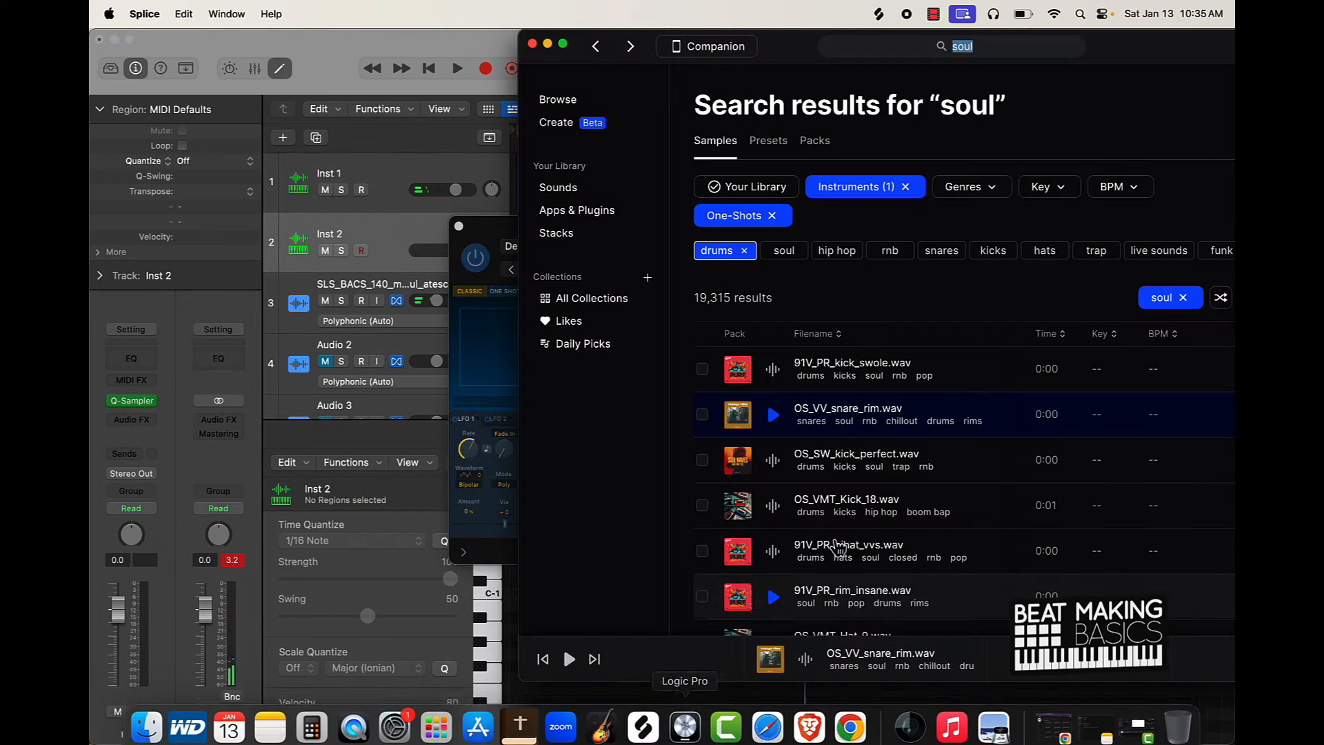
click(790, 475)
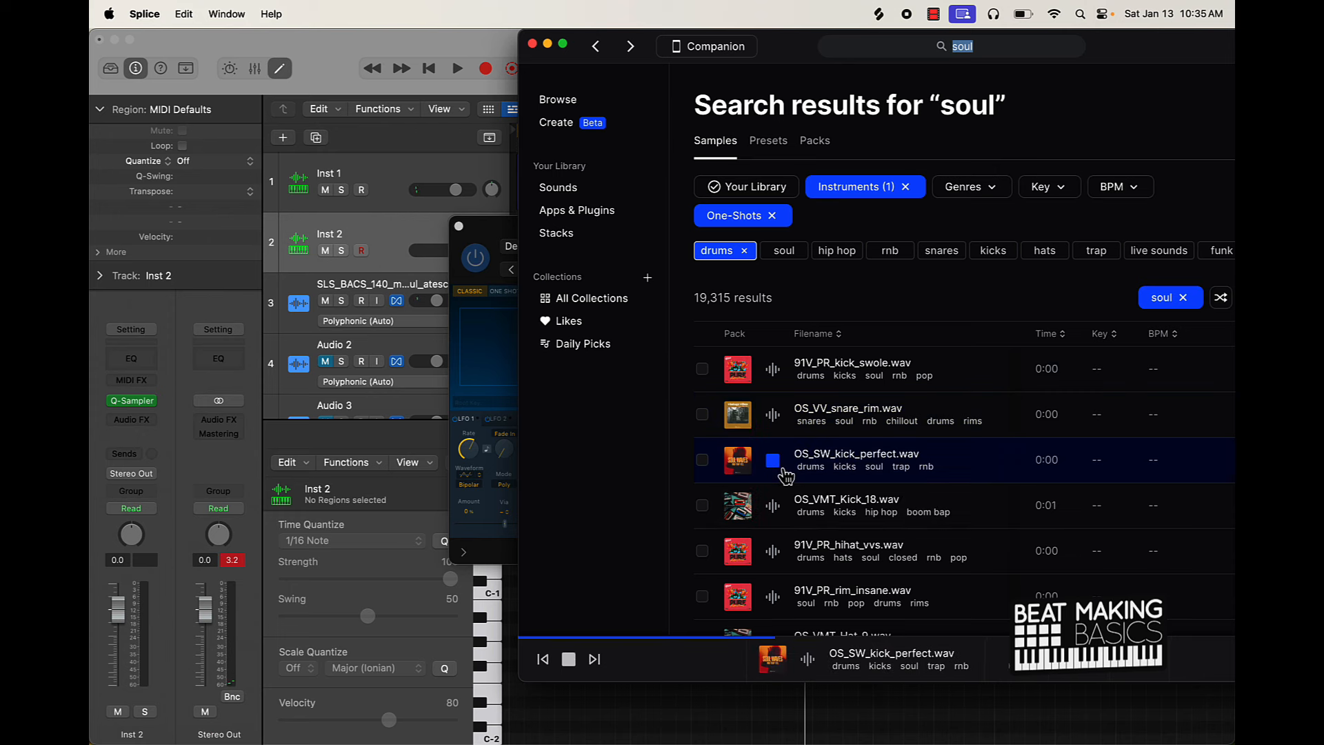
click(772, 379)
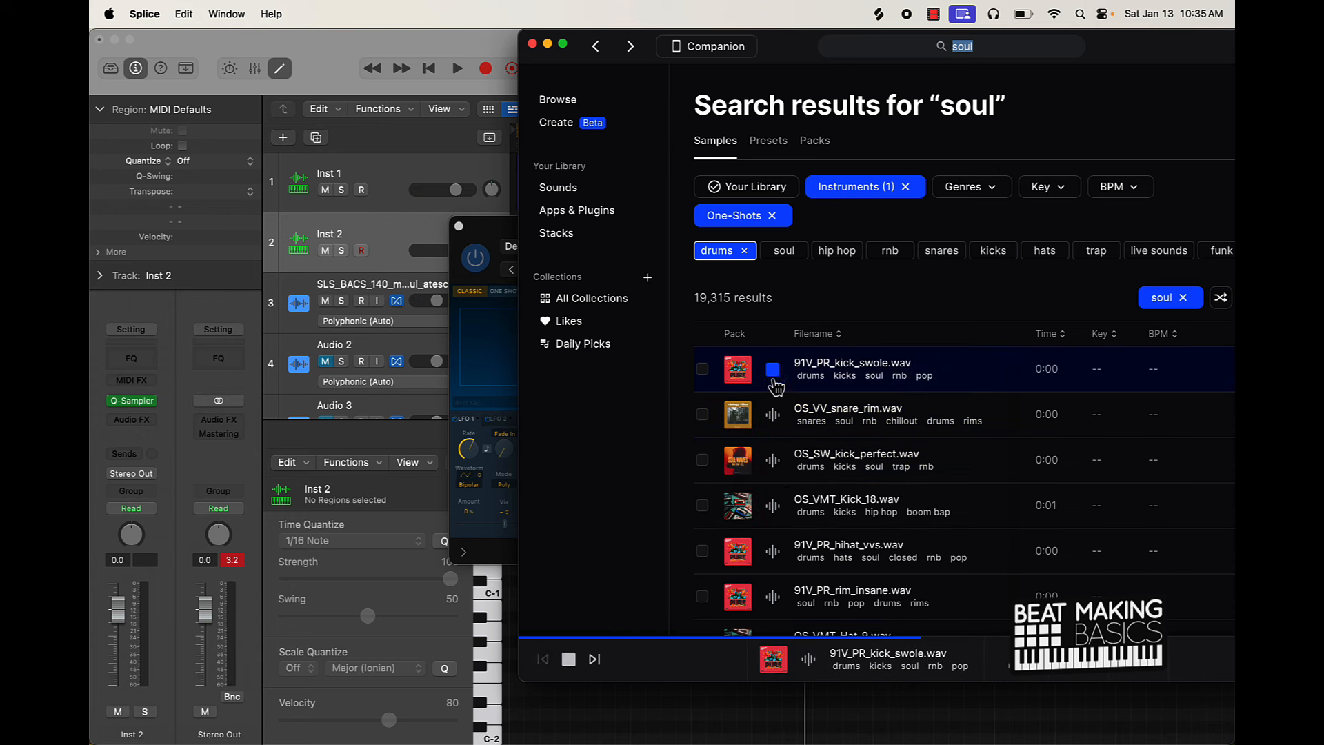
click(783, 523)
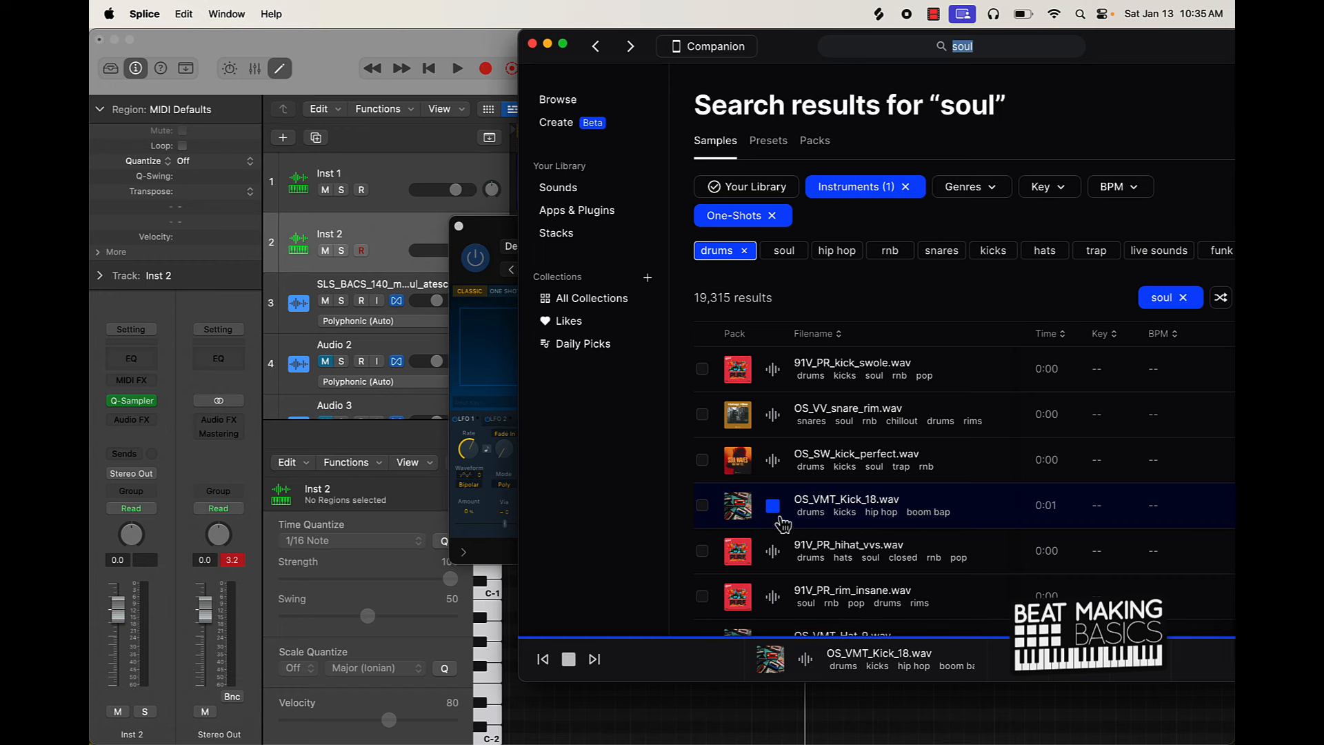
click(786, 556)
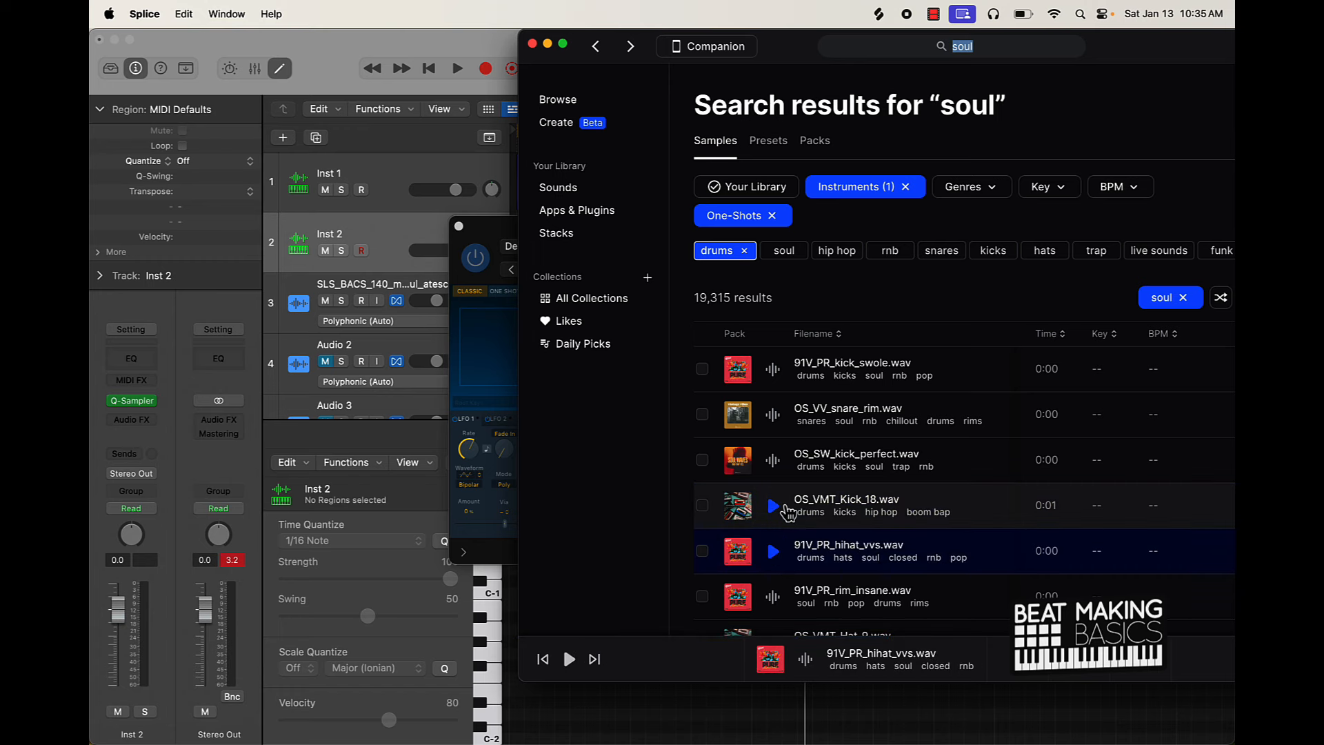
Preview OS_VMT_Kick_18.wav again and add it to the Splice library
drag(1184, 69, 920, 64)
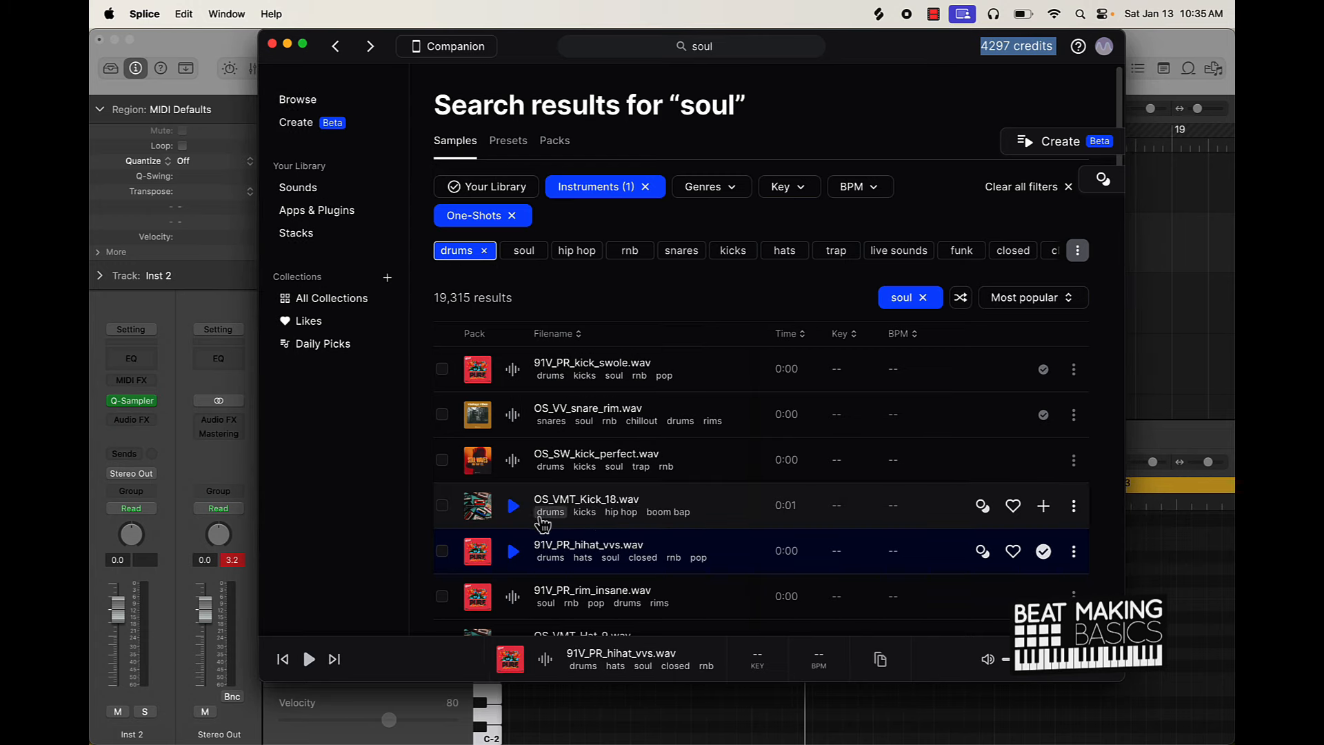
click(690, 516)
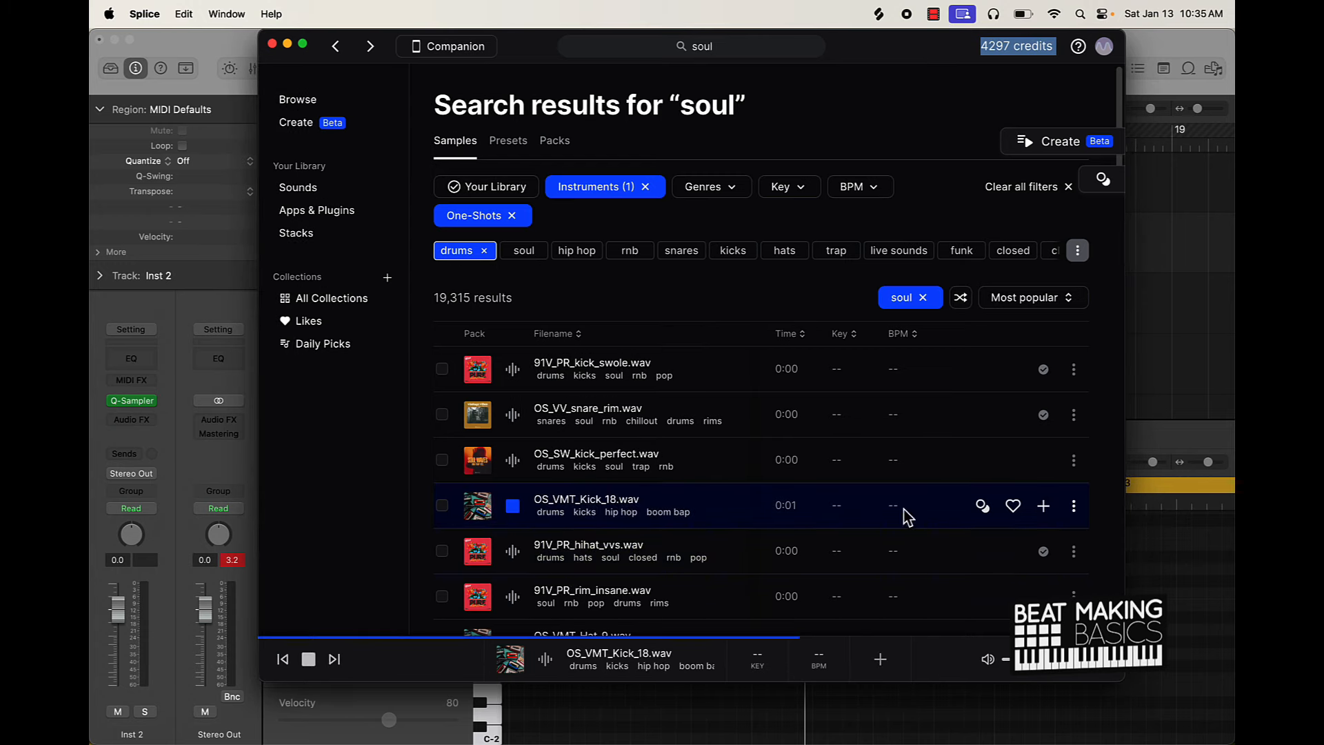
click(1045, 509)
Load OS_VMT_Kick_18.wav into Quick Sampler on the Inst 2 track and select the Inst 1 track in Logic Pro
drag(540, 58, 1097, 58)
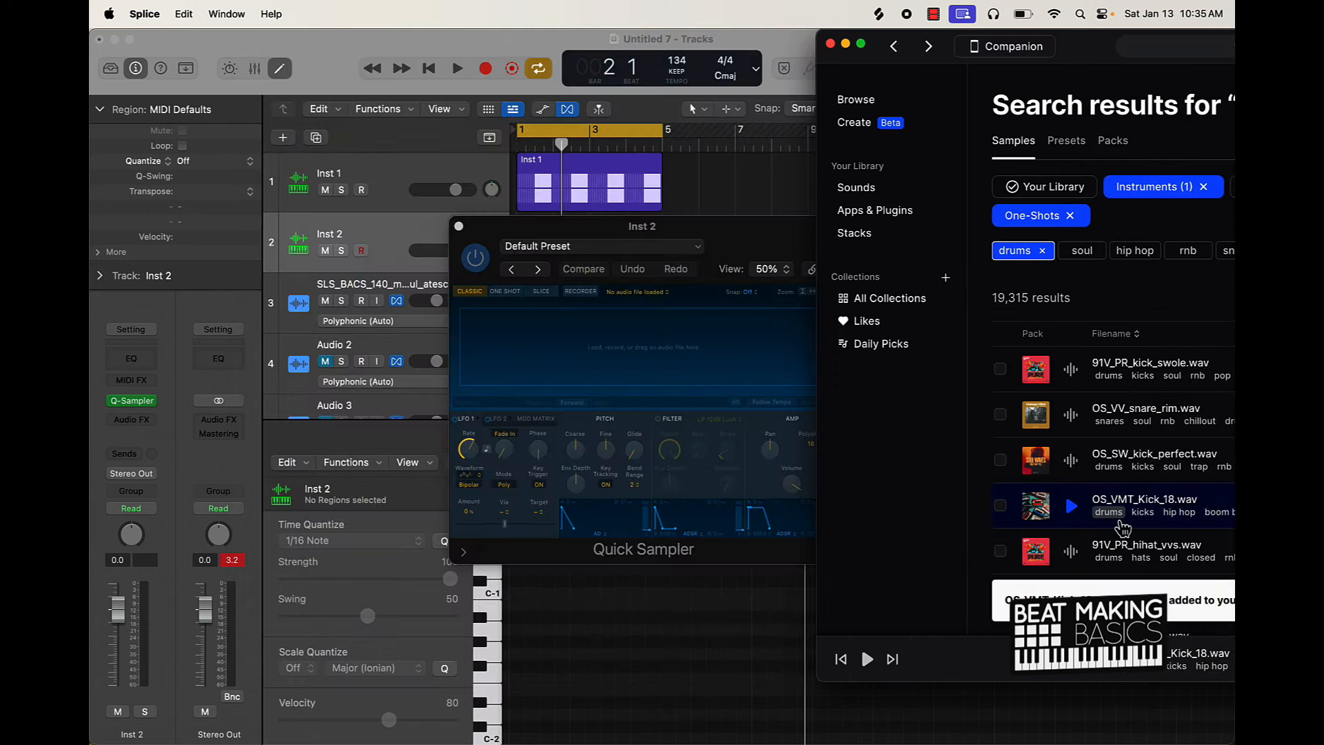
drag(1123, 528, 564, 331)
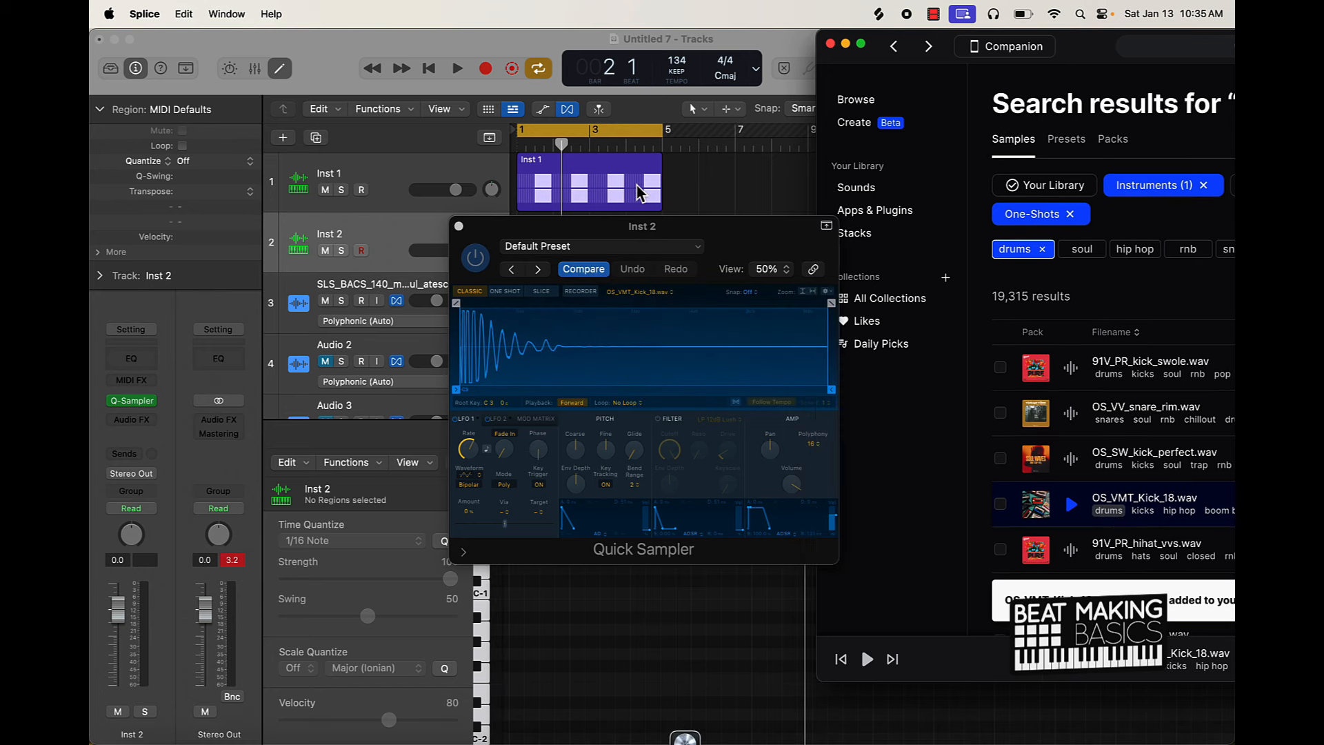
click(429, 172)
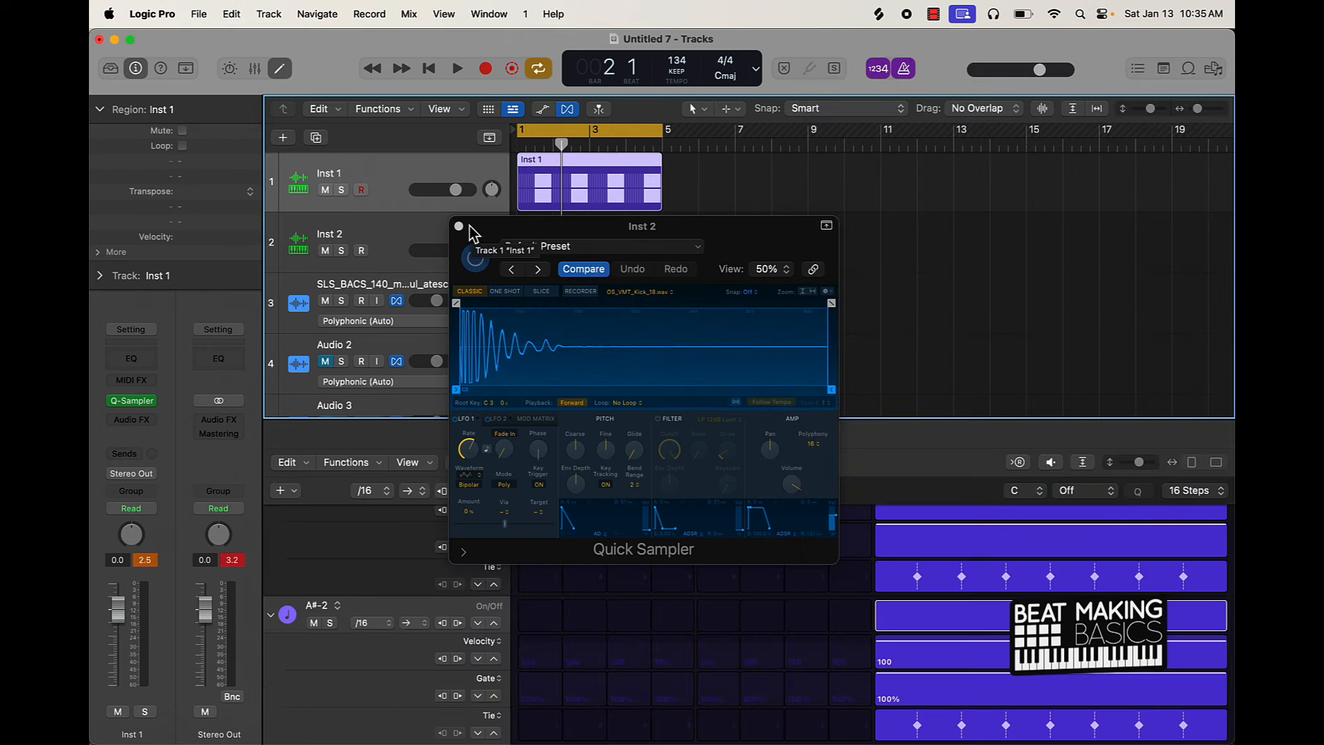
Set the velocity of the long tied note in the Inst 1 pattern's A#-2 row to 67 and start playback
click(459, 226)
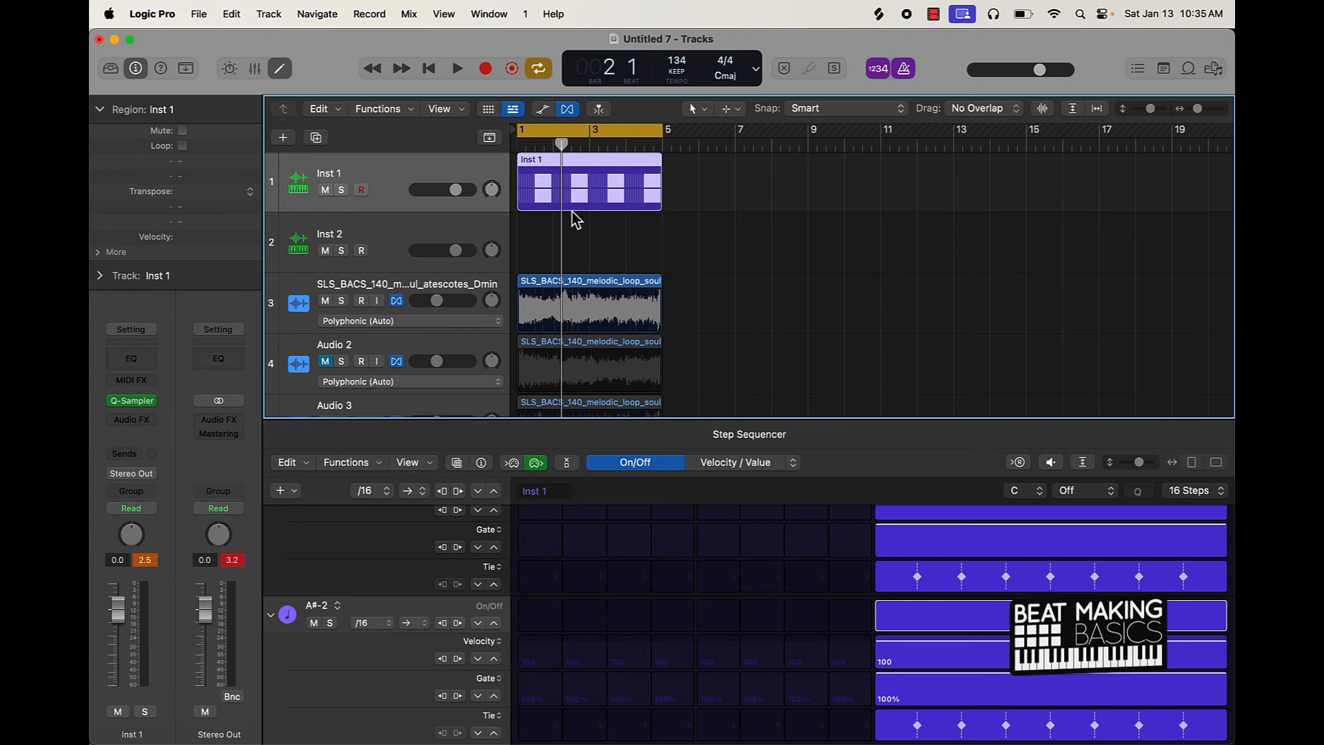
scroll(455, 544, up, 3)
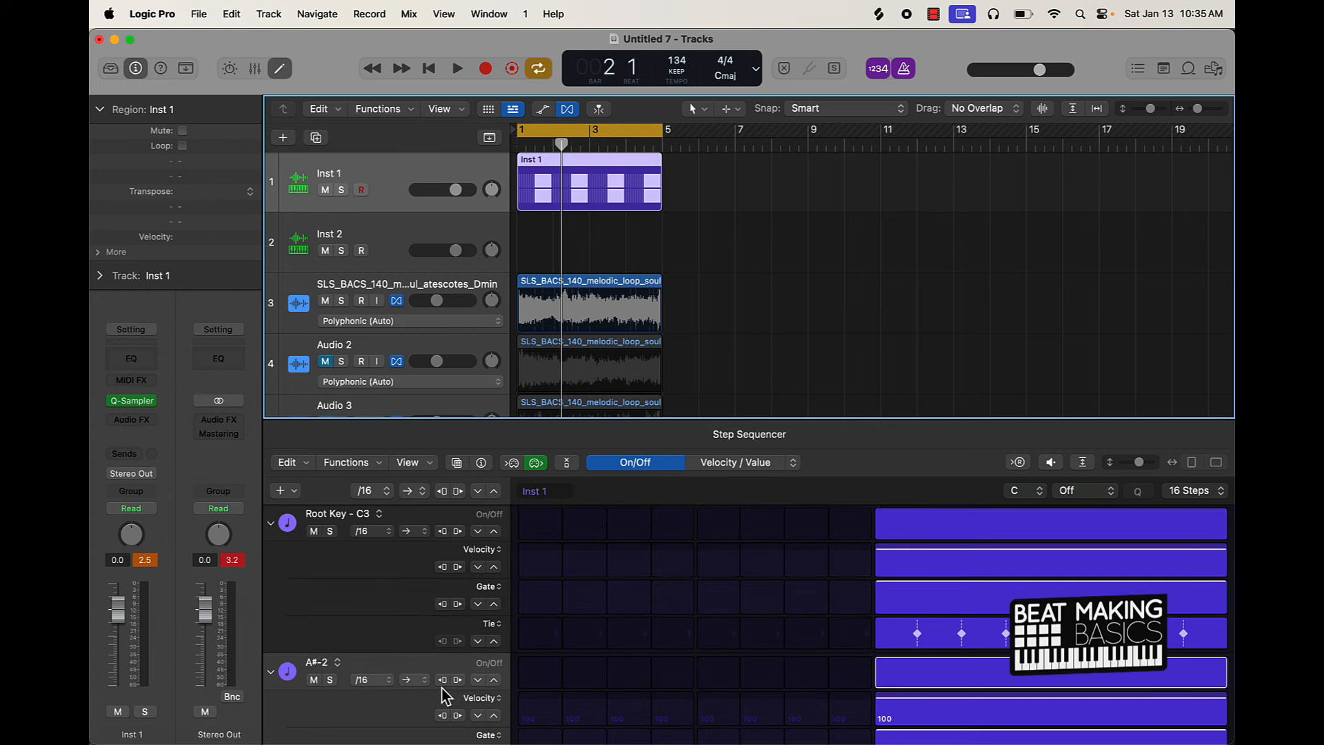
scroll(443, 700, down, 3)
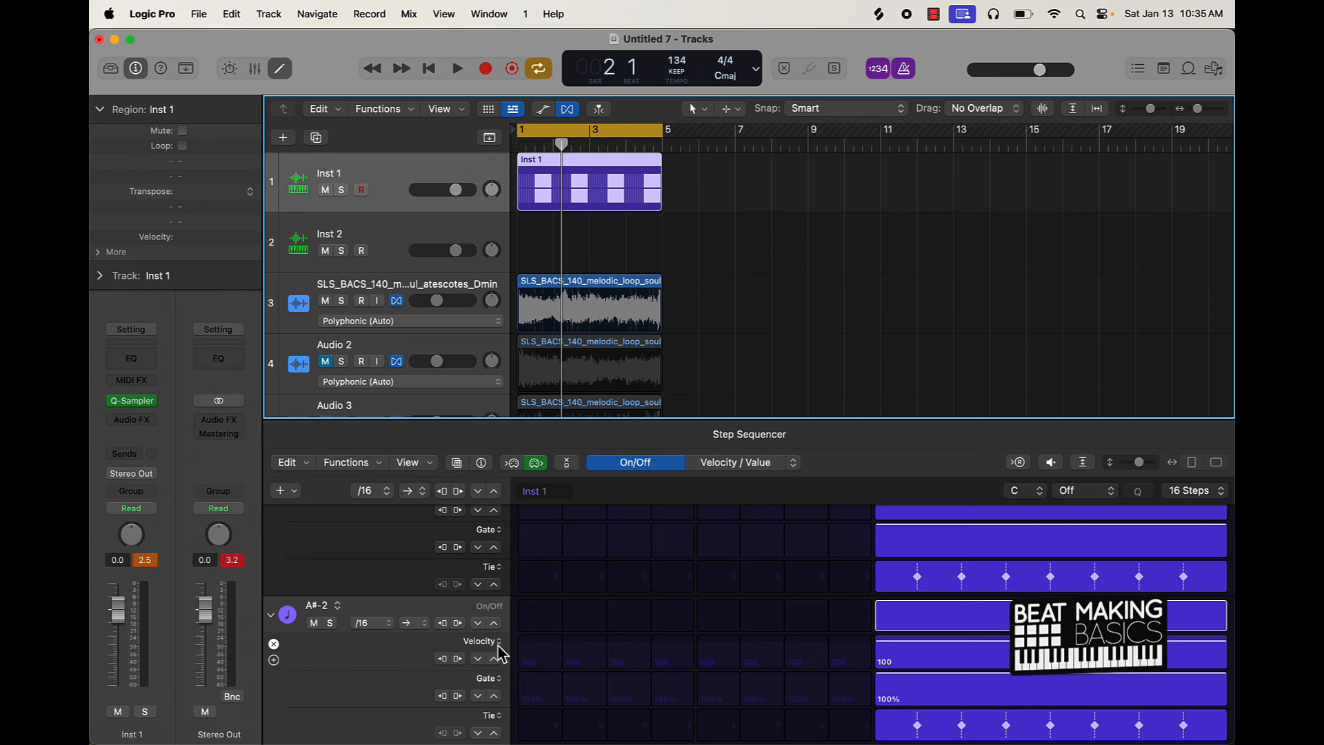
click(545, 655)
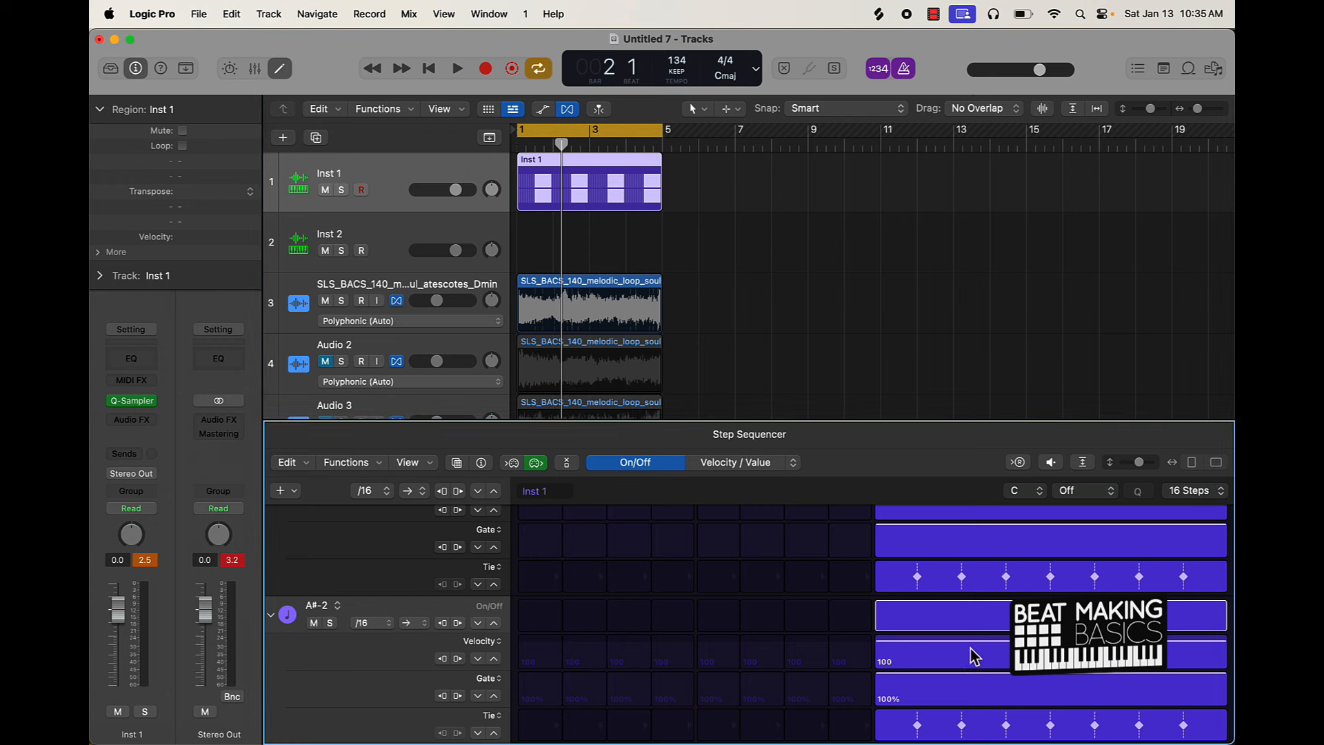
drag(975, 653, 901, 662)
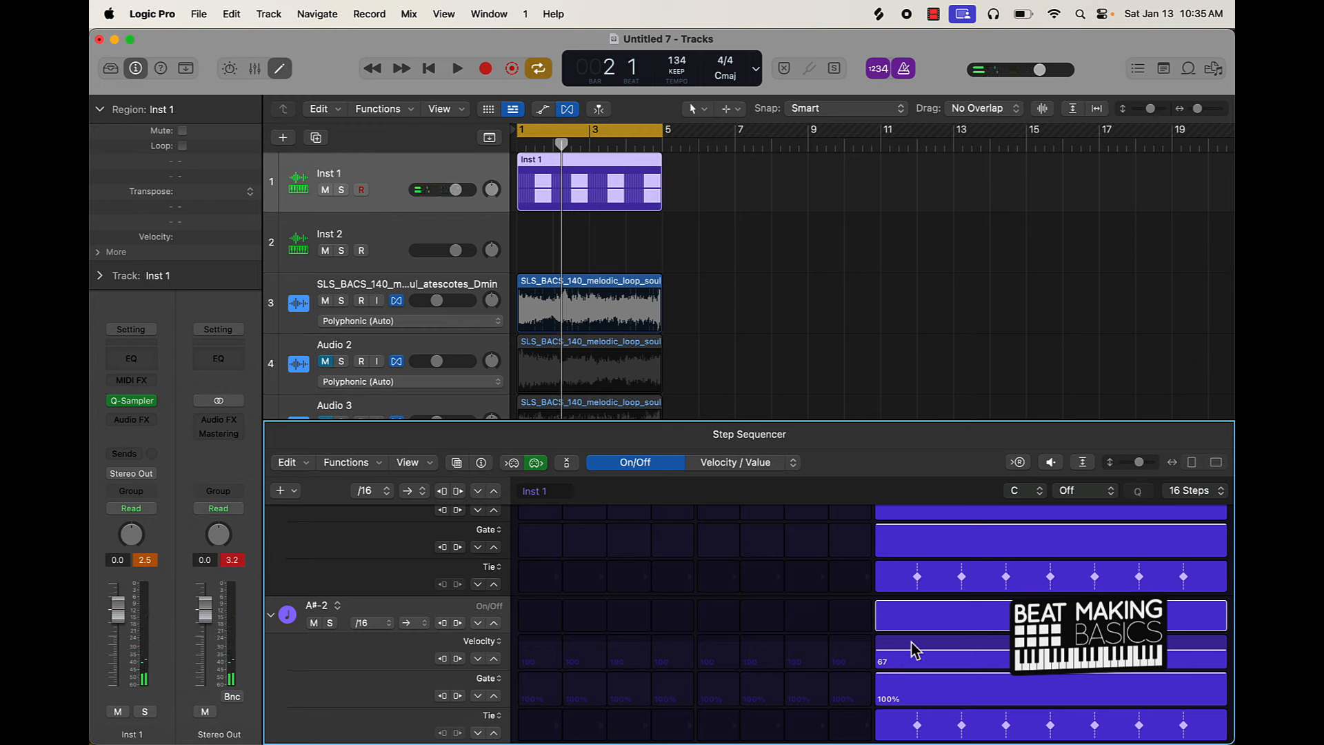
key(space)
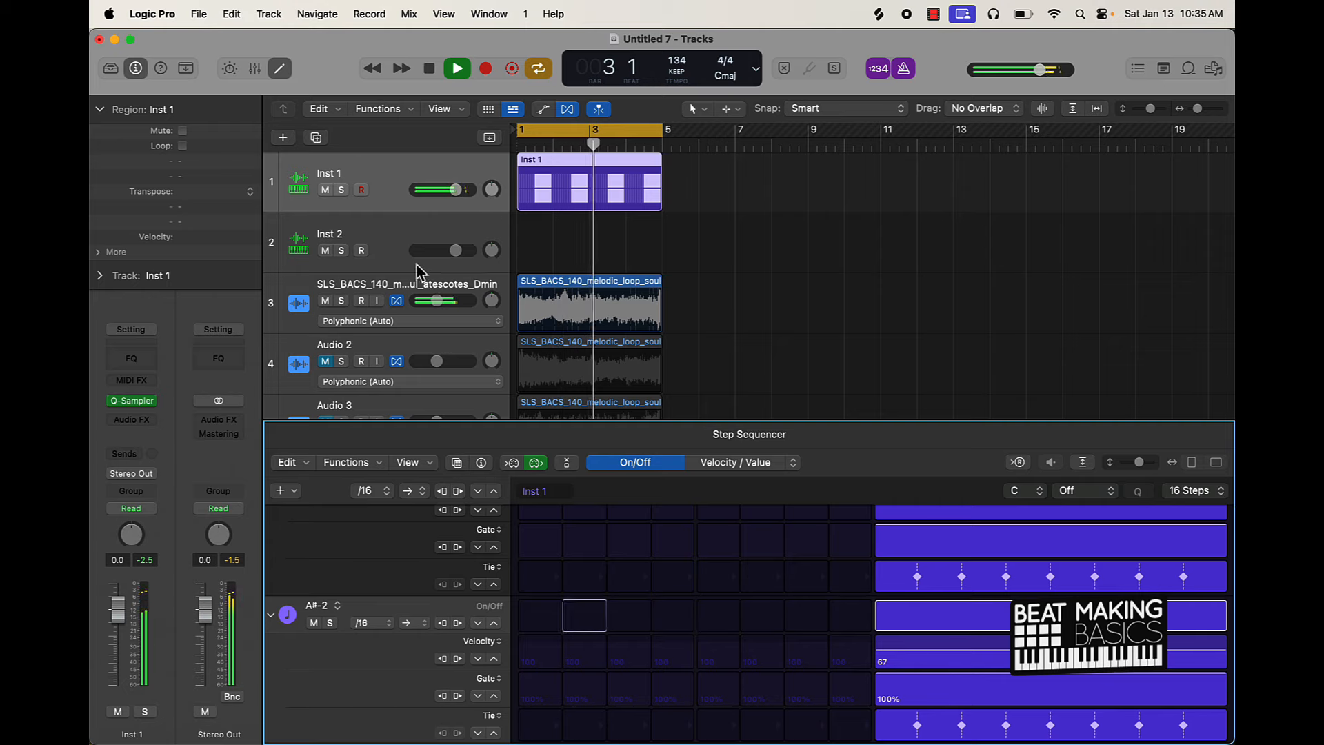
Select the Inst 2 track, stop playback and audition its kick with Musical Typing
click(375, 227)
key(space)
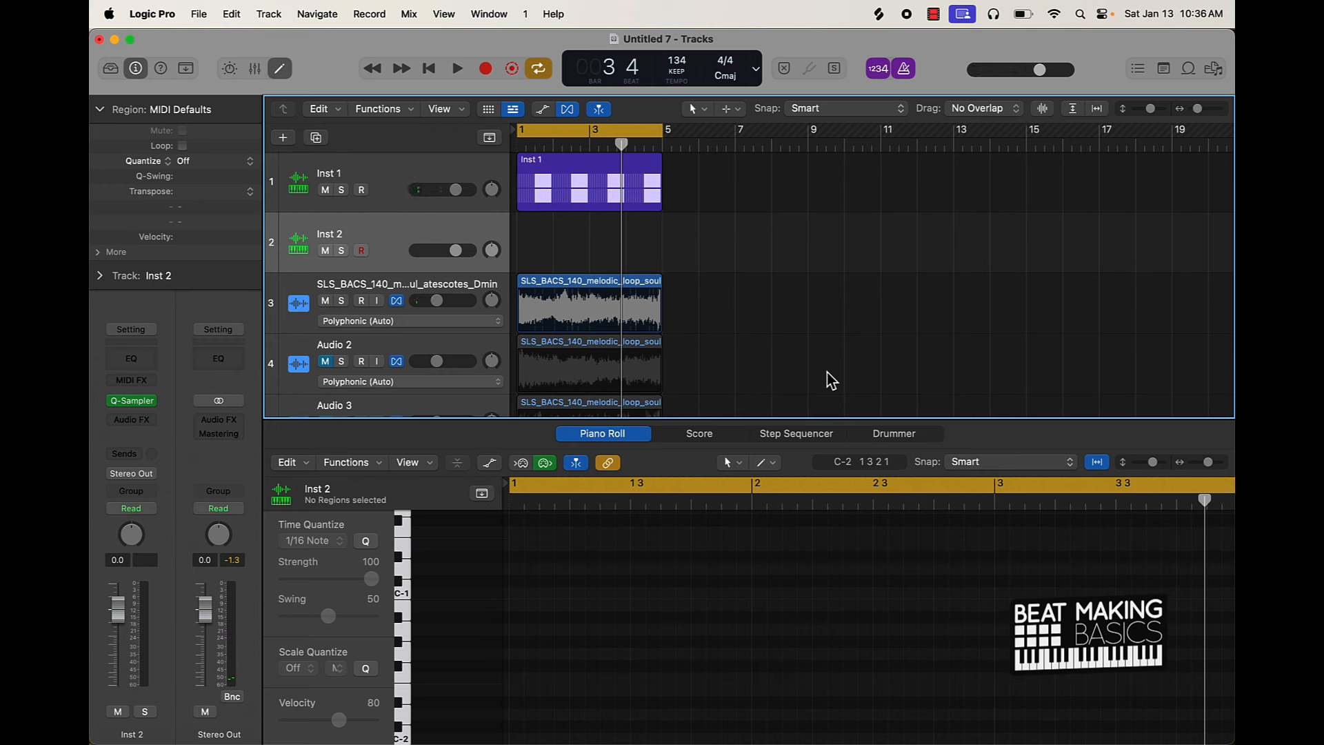
key(super+k)
key(k)
key(k)
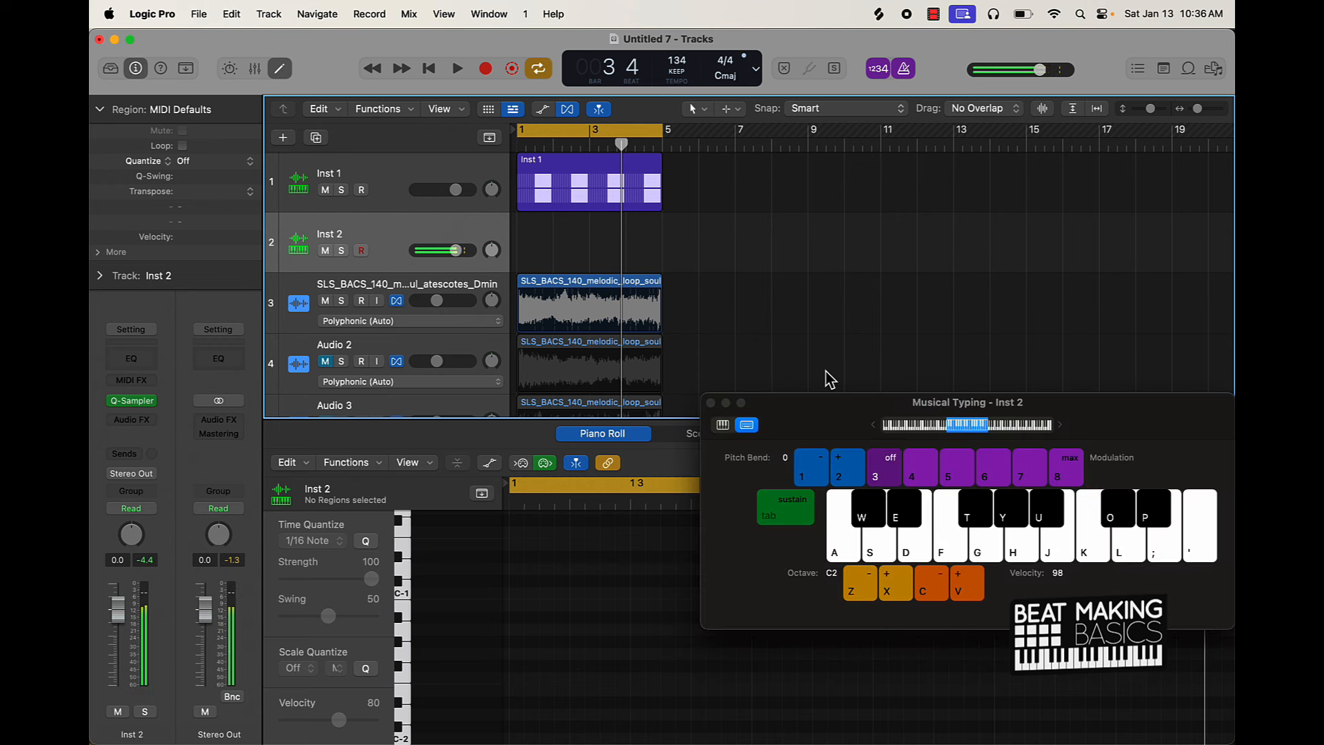
Record a four-bar kick pattern on C3 on the Inst 2 track and close Musical Typing
key(r)
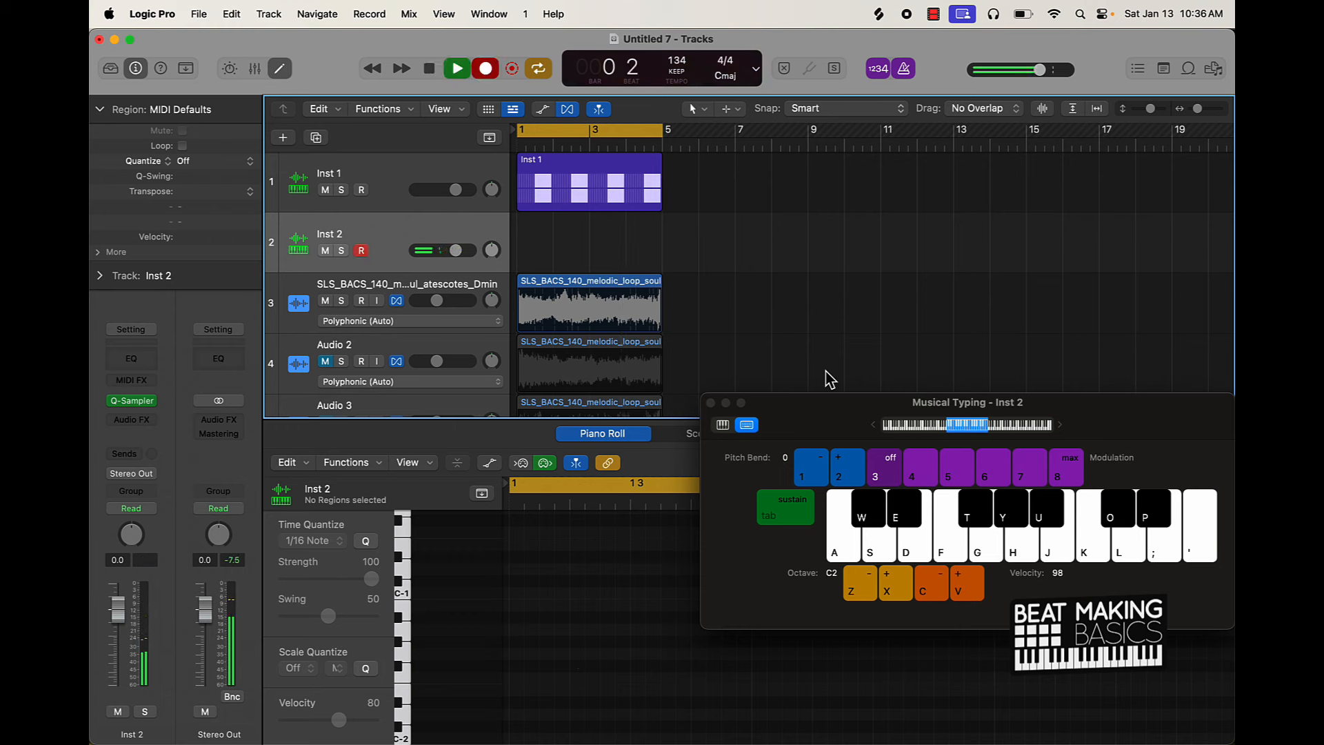
key(k)
key(k)
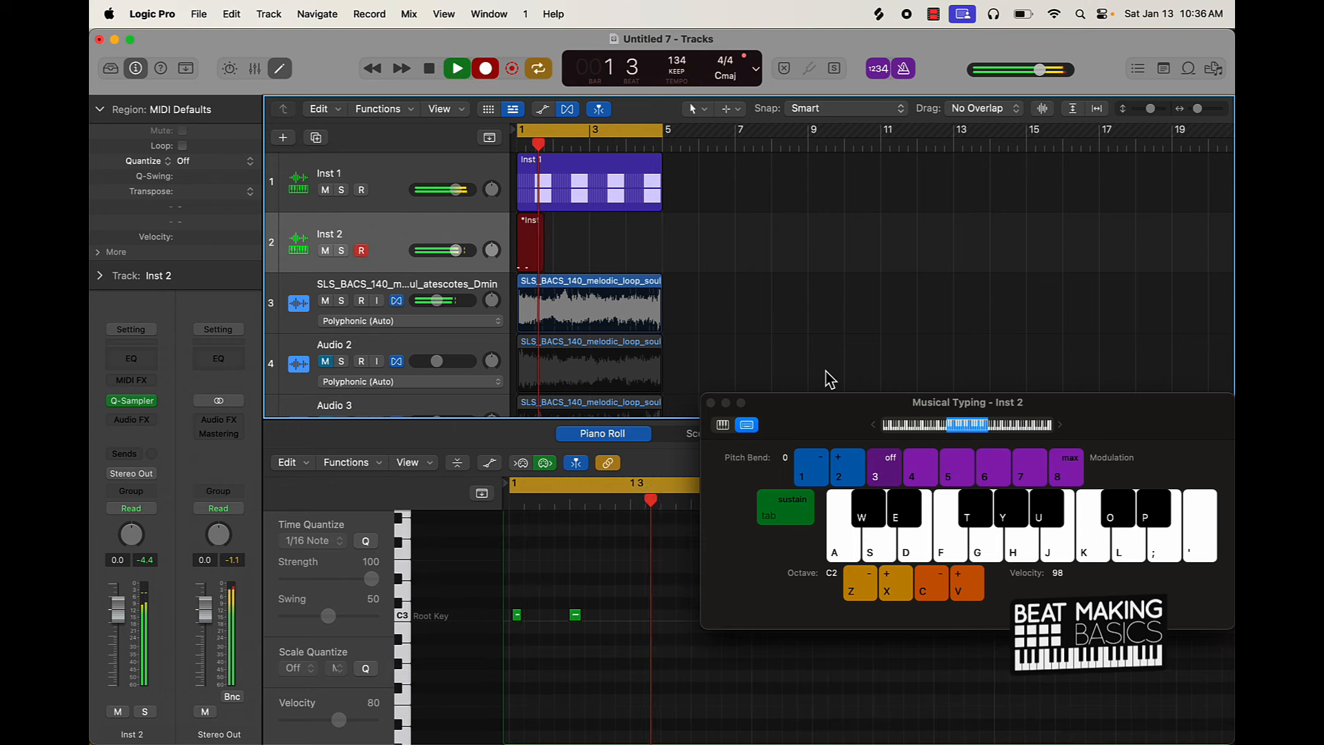
key(k)
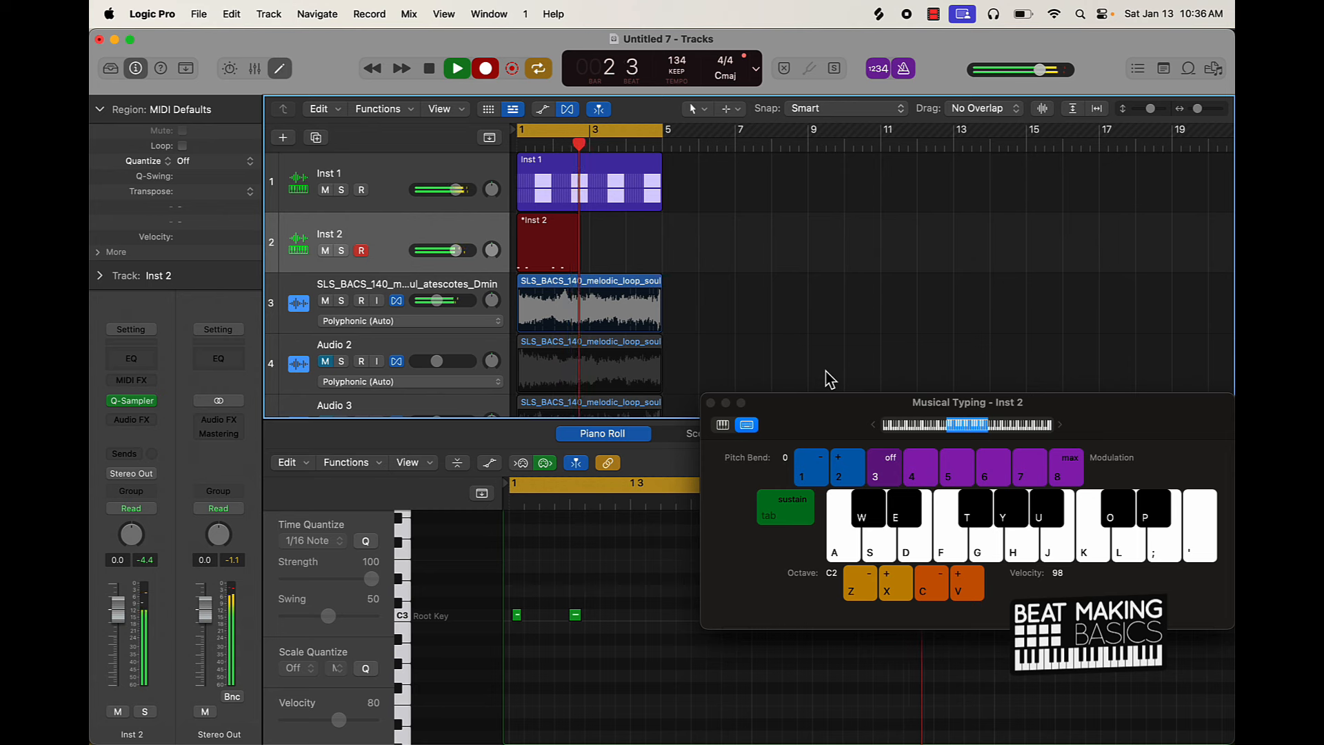
key(k)
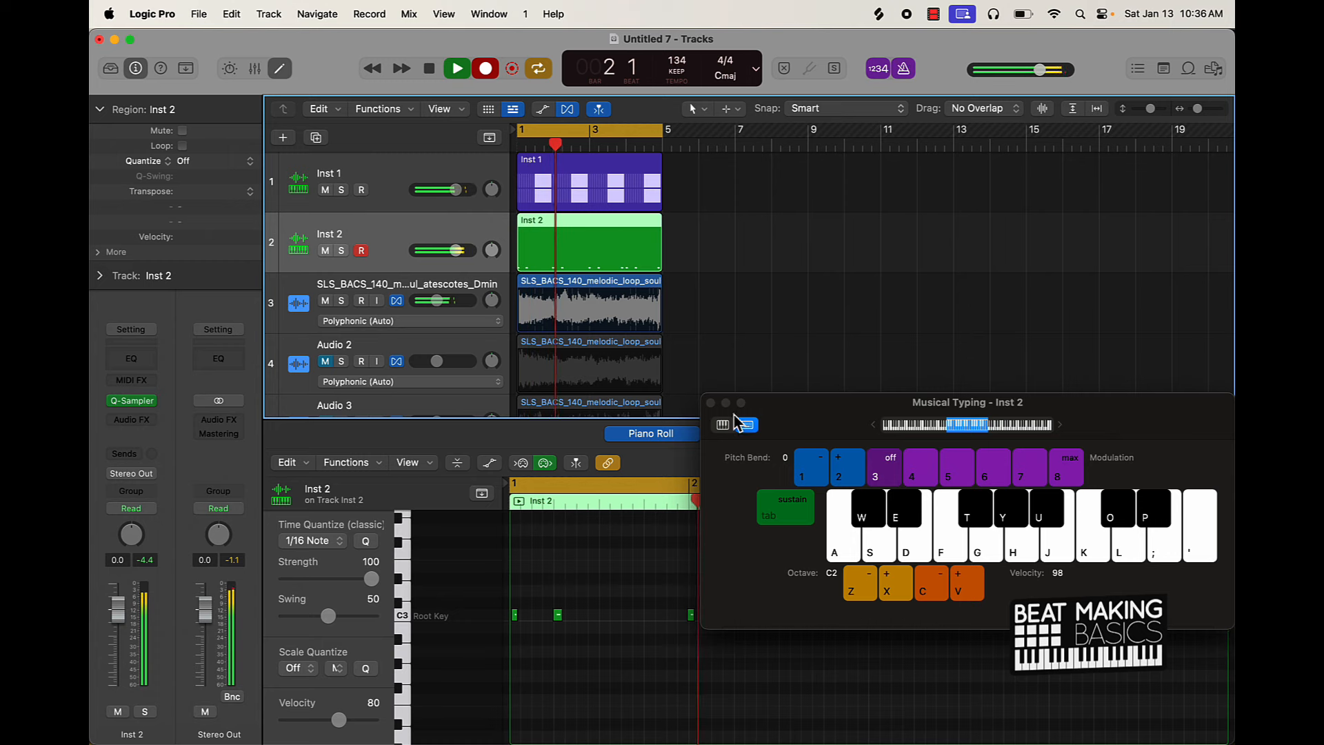
click(712, 404)
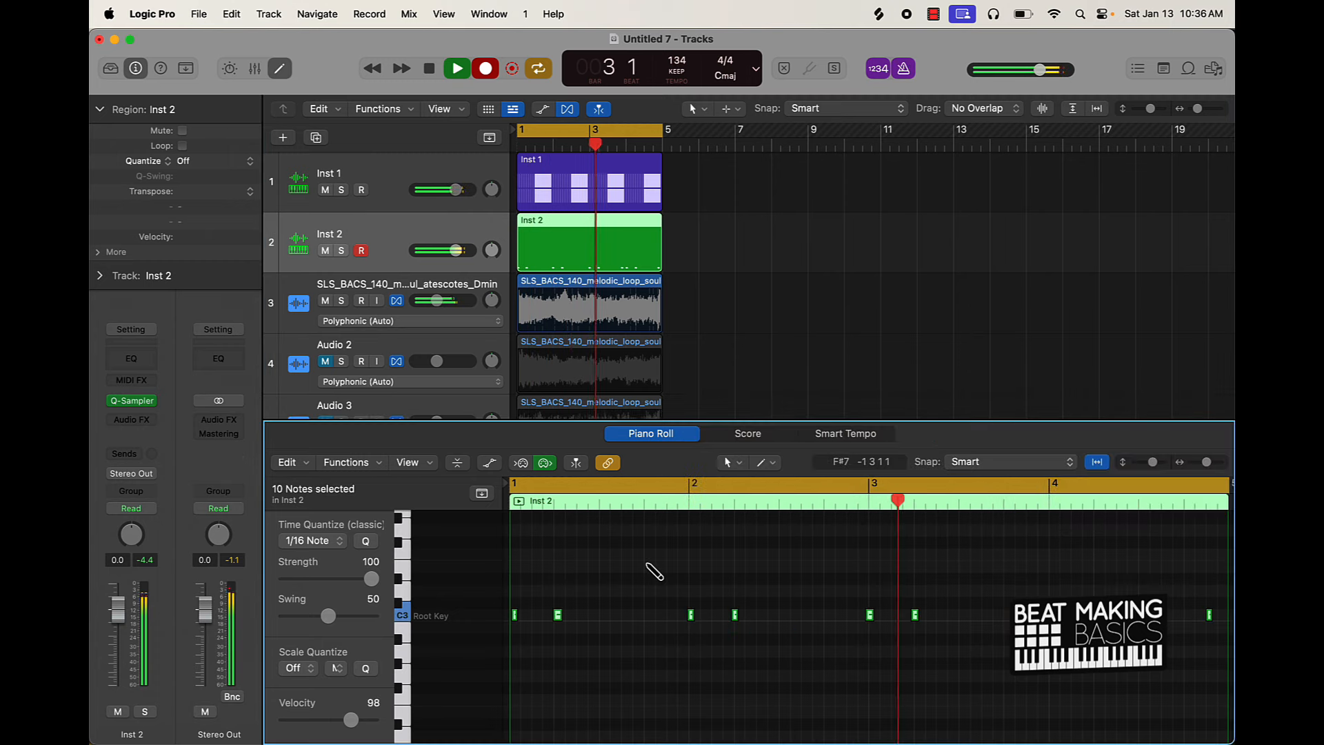
Quantize the recorded kick notes to 1/16 Swing A and stop recording
click(313, 540)
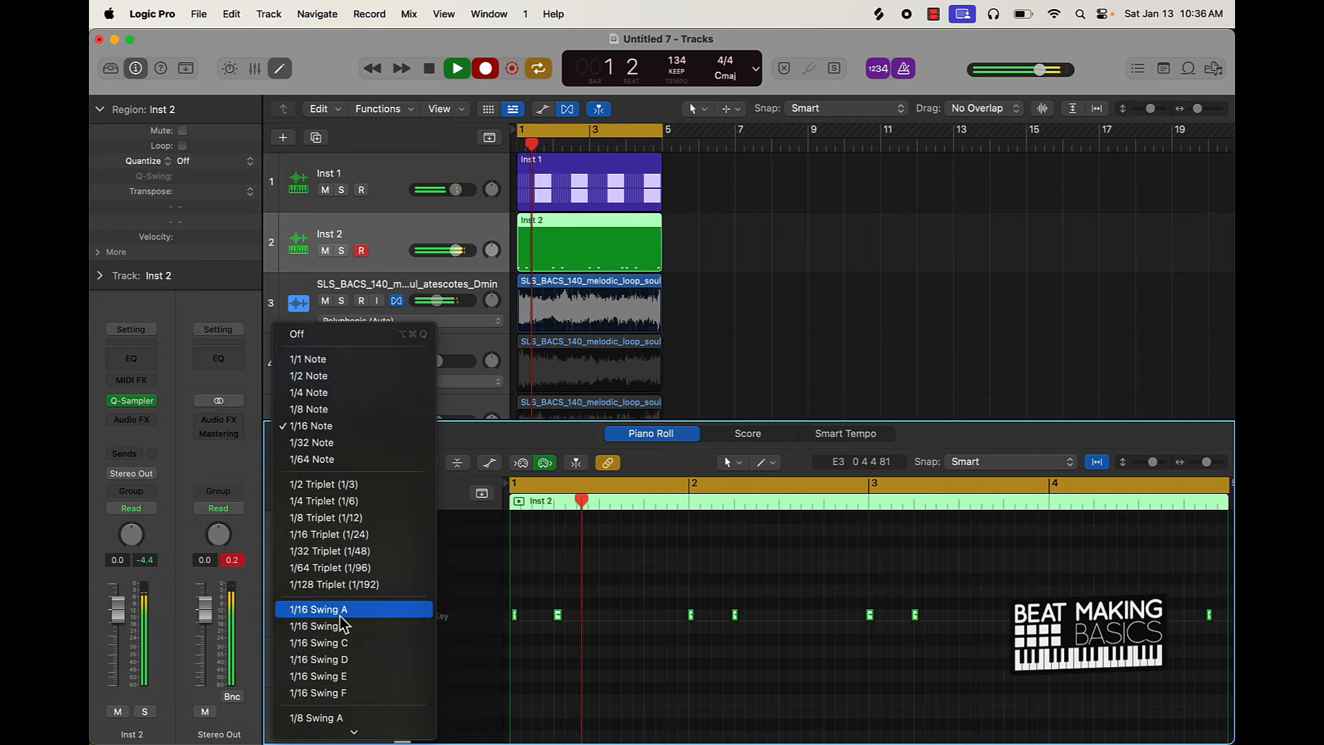
click(338, 622)
key(space)
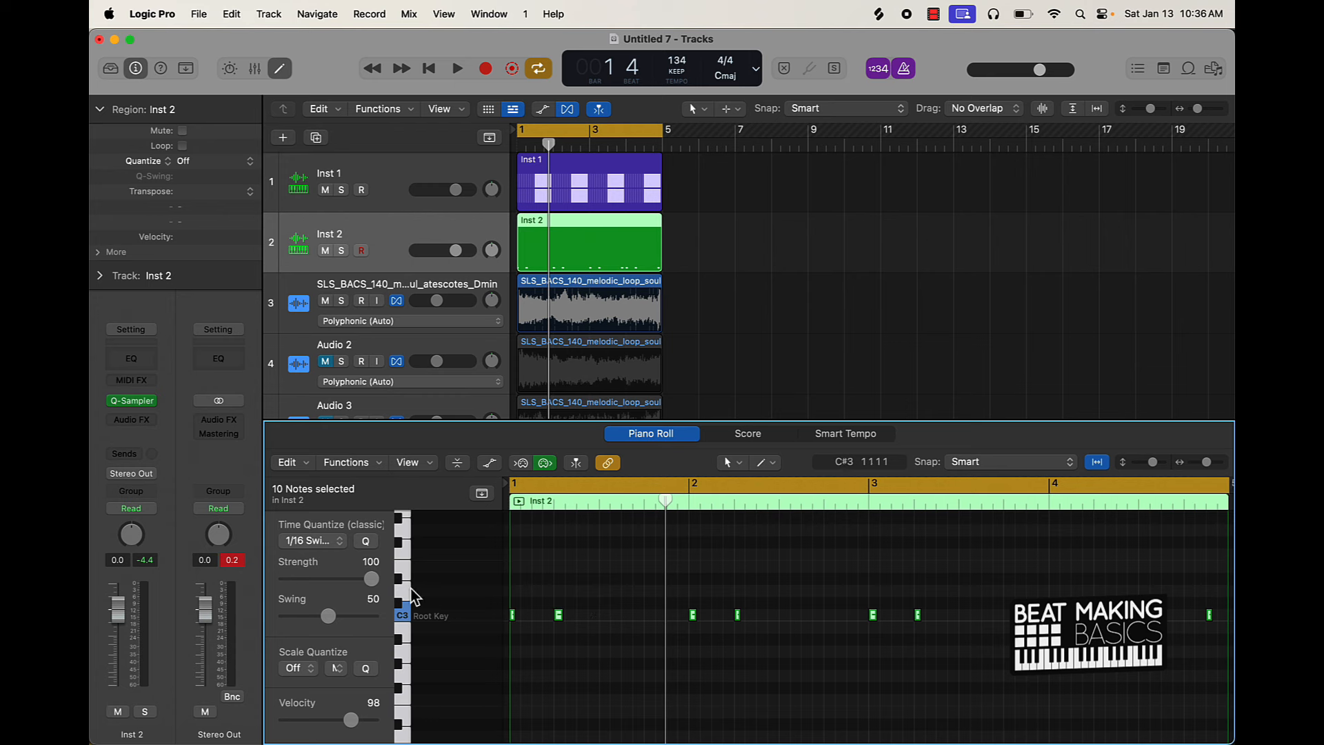
Change the kick quantization to 1/8 Swing A and set its strength to 38 for all notes except the first
click(326, 543)
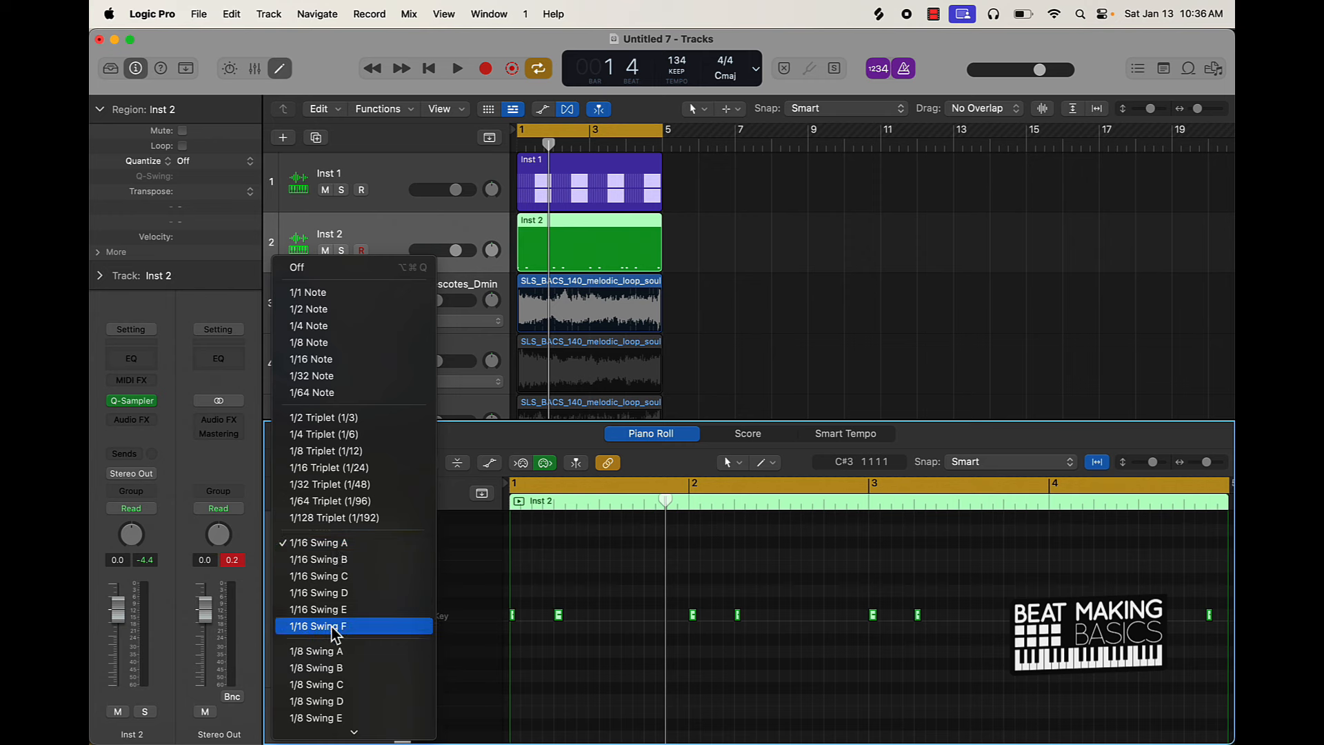
click(339, 654)
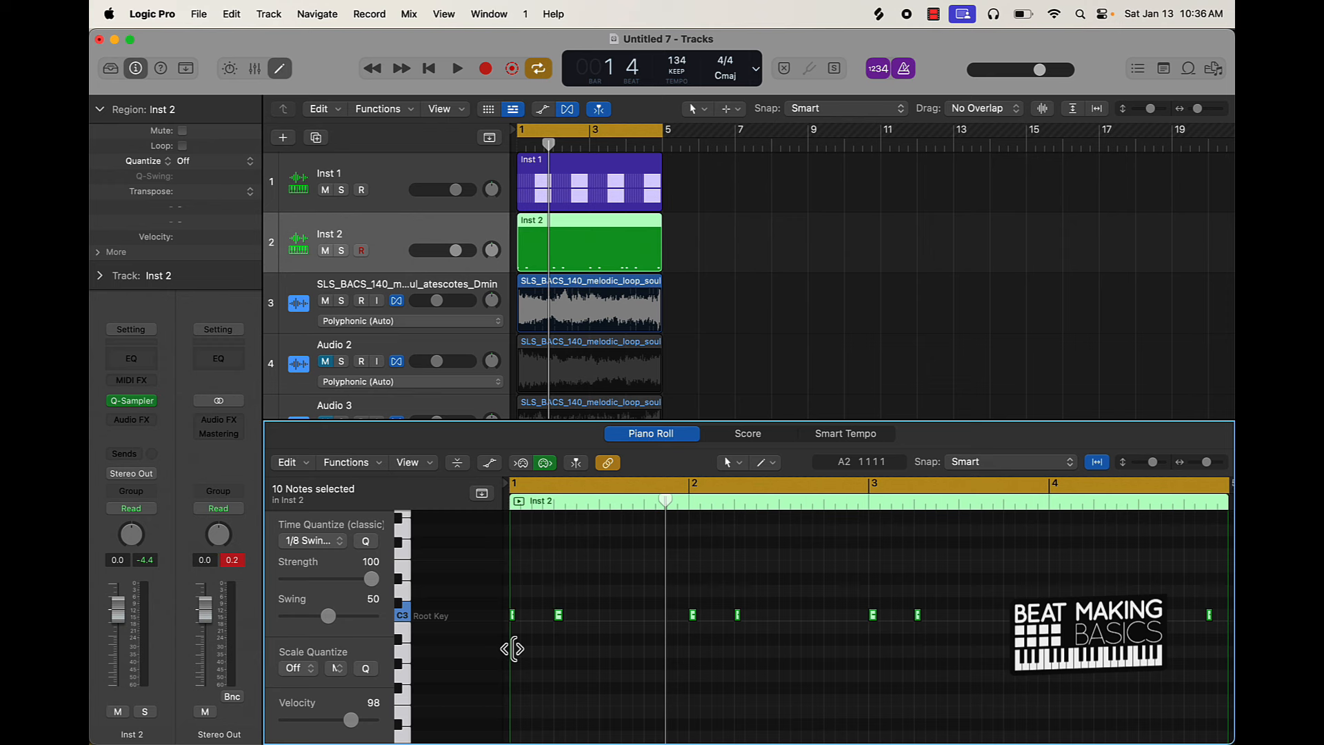
click(537, 618)
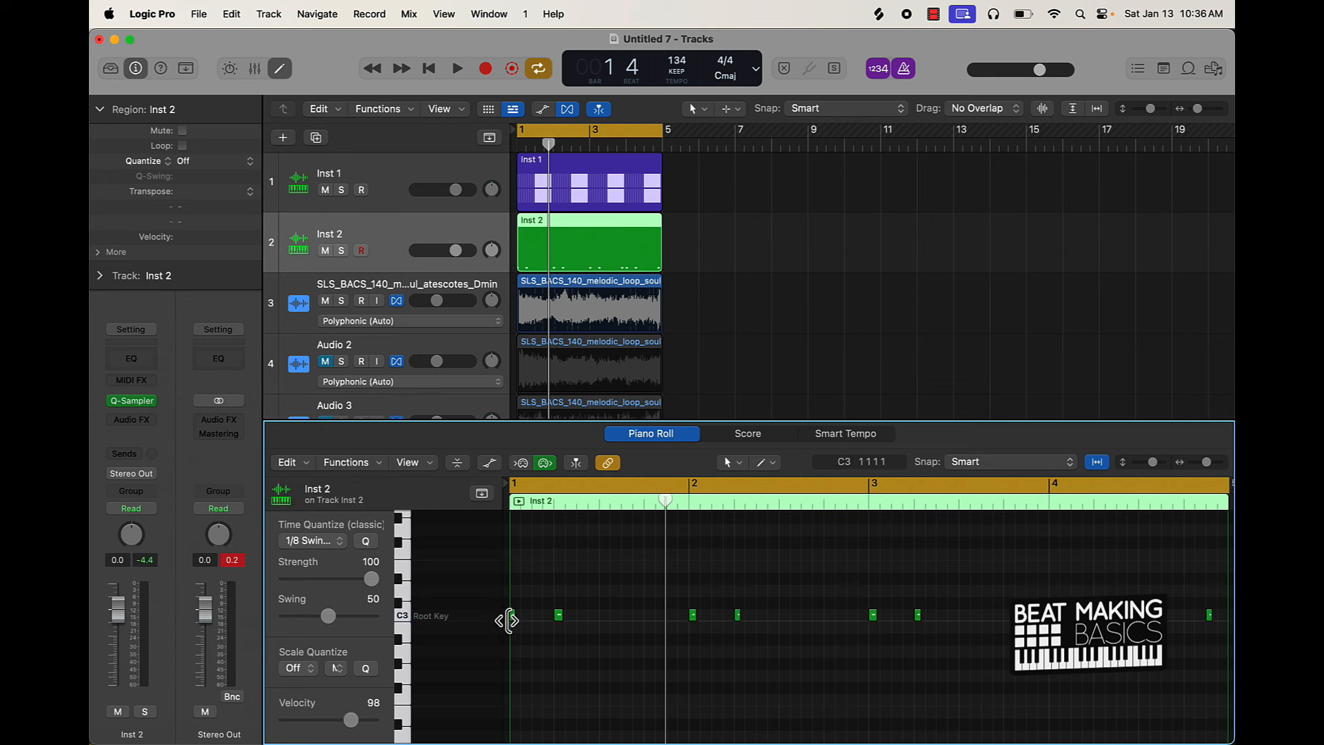
key(super+a)
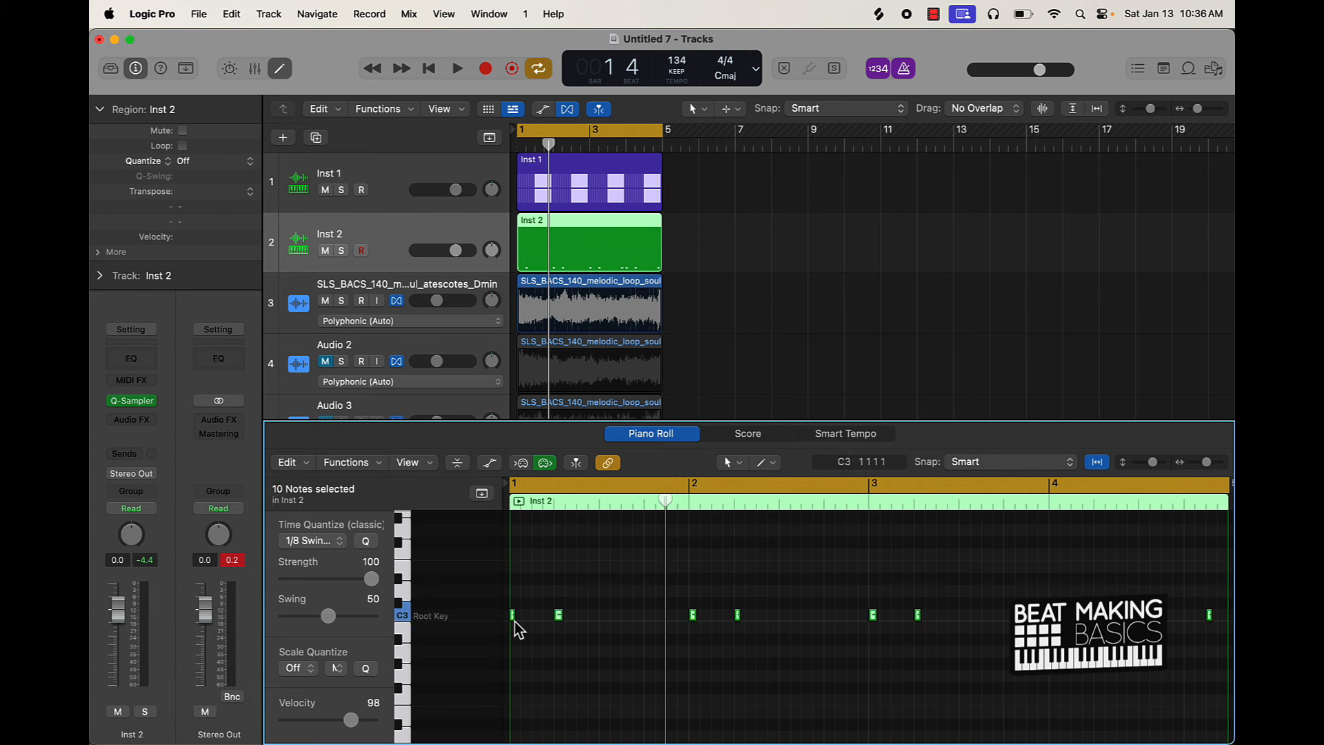
shift+click(515, 620)
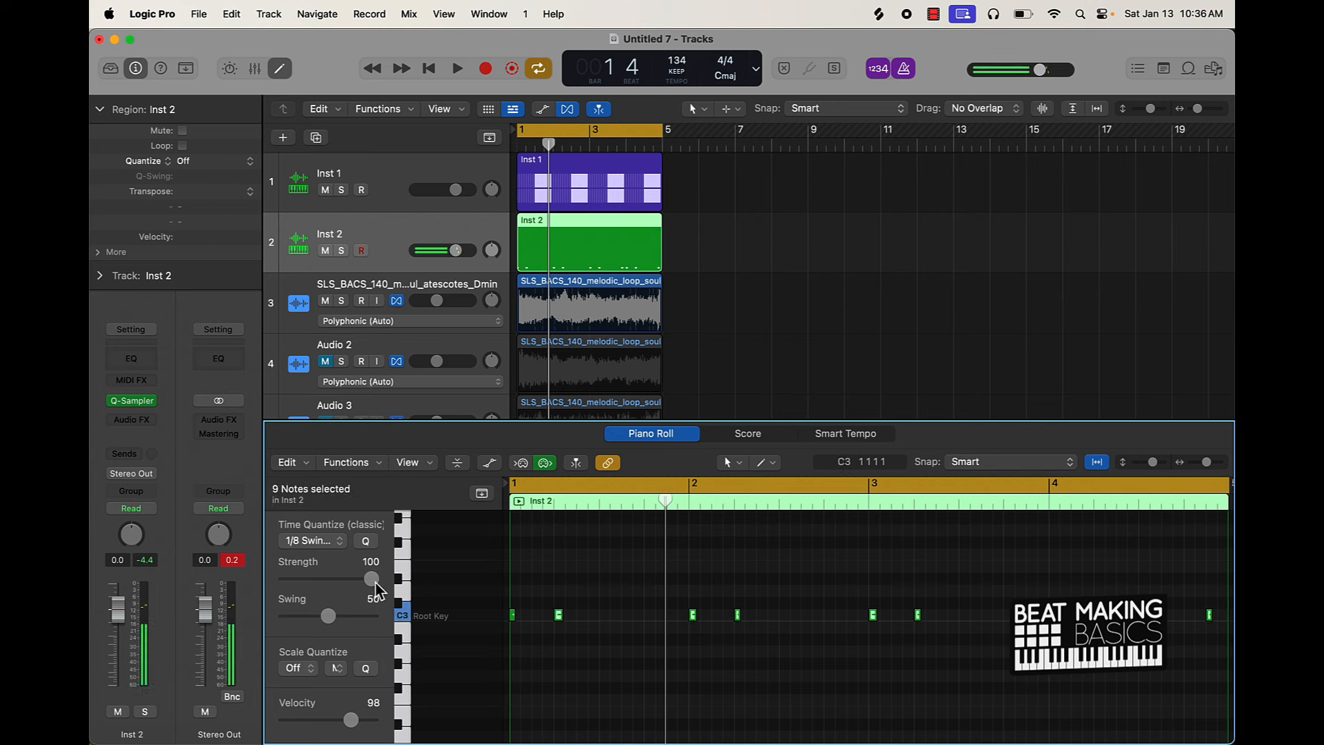
drag(377, 581, 332, 584)
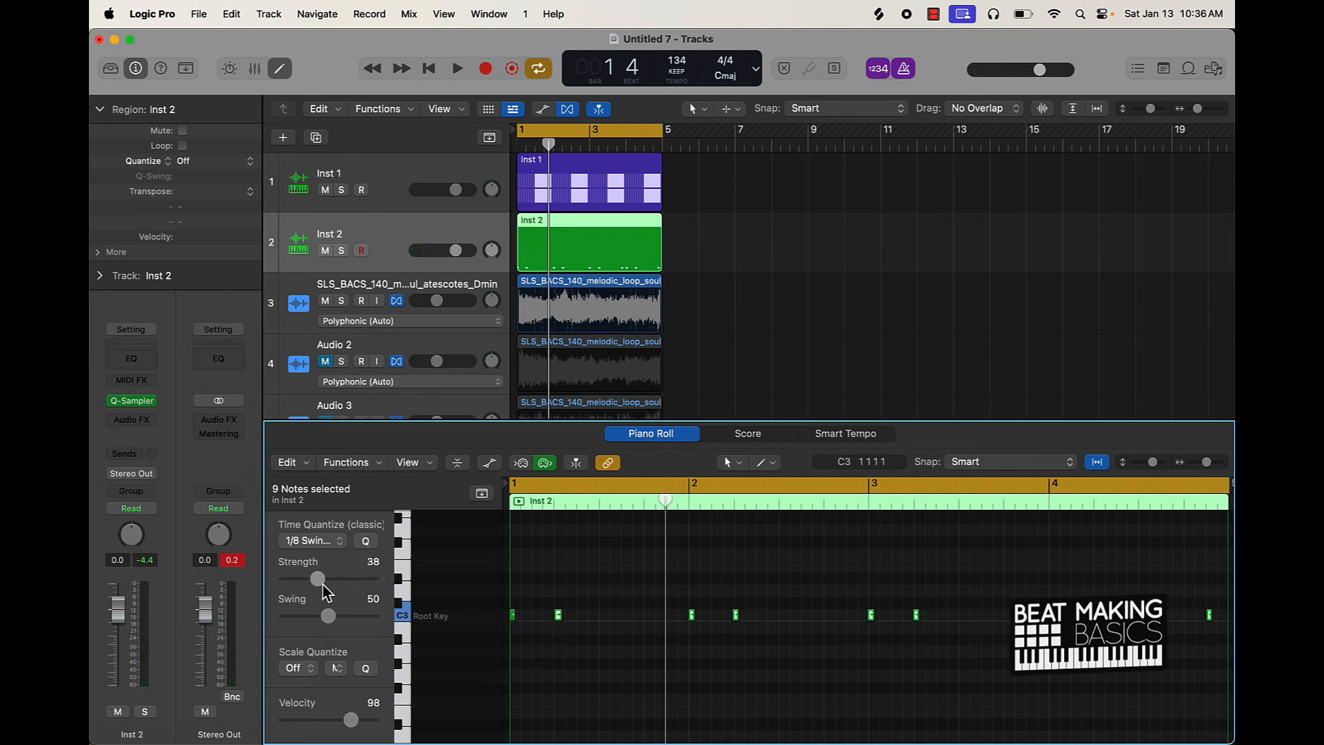
Play back the beat with the quantized kick, hide the Piano Roll editor and stop playback
key(space)
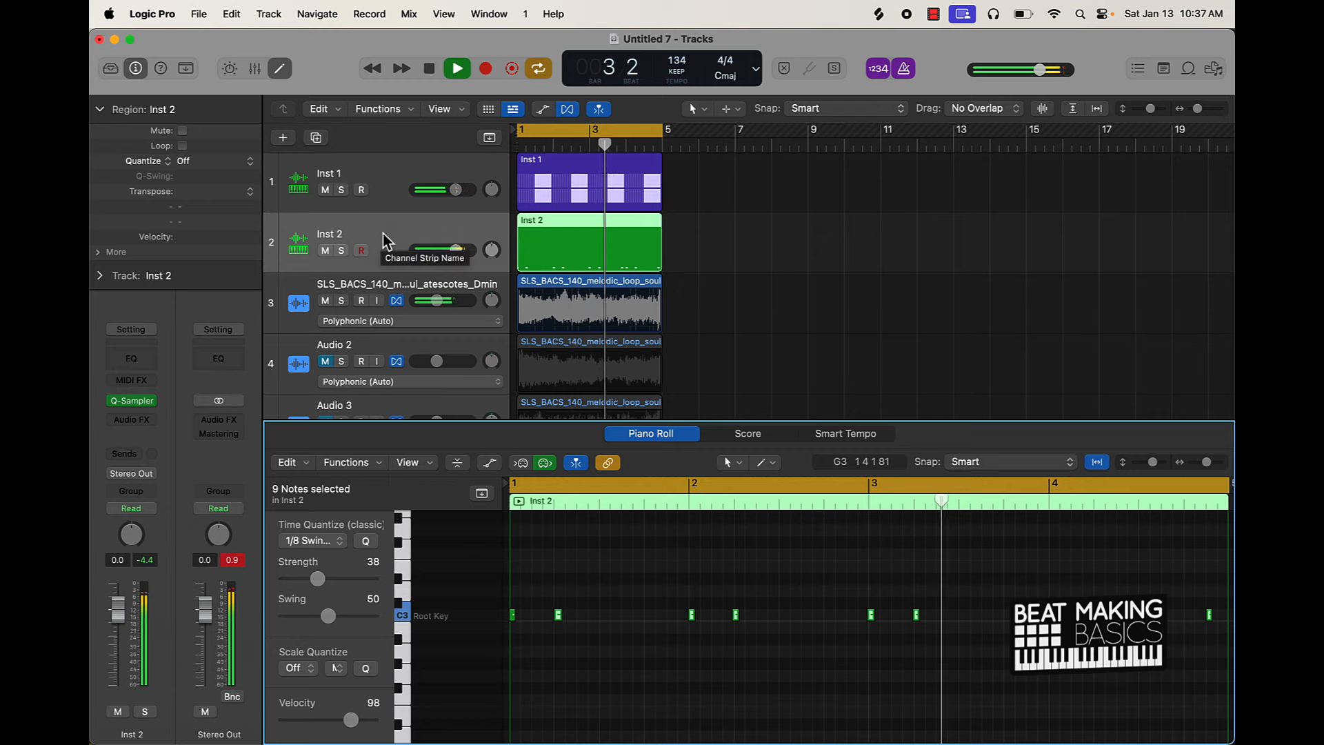
key(e)
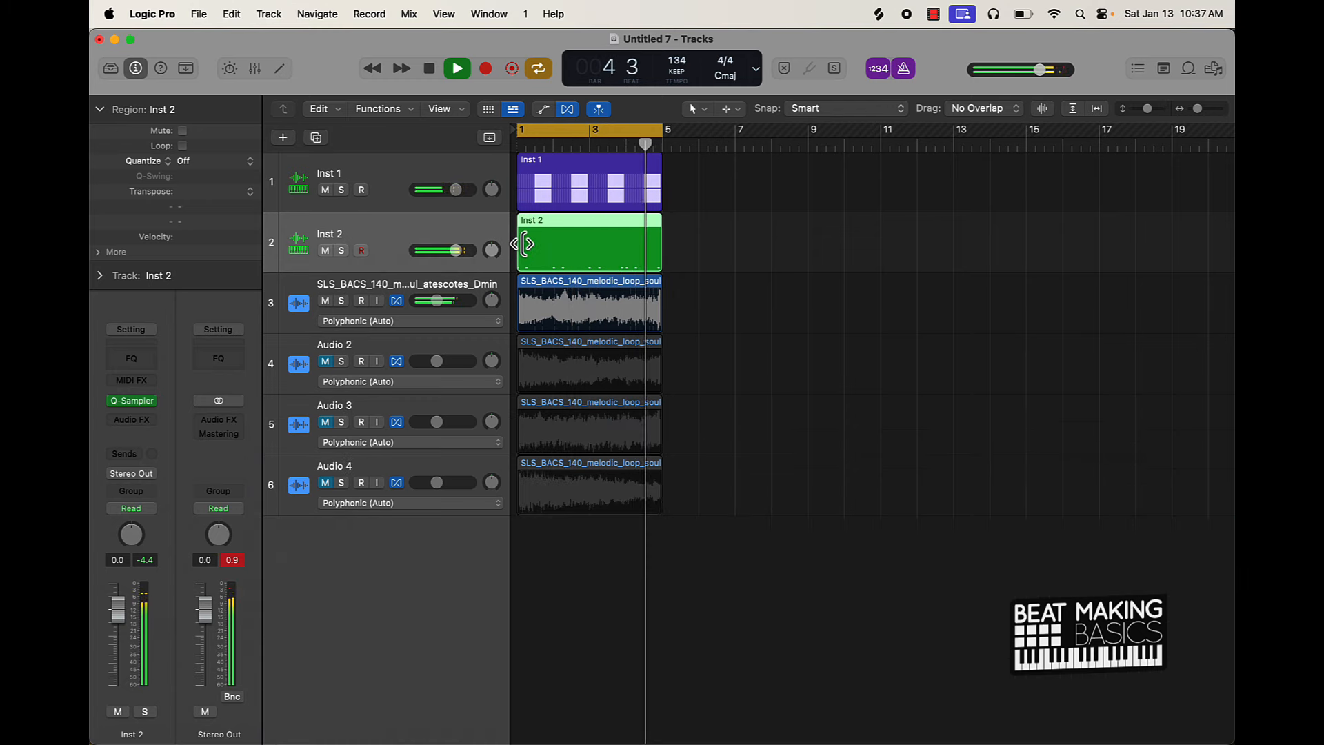
click(138, 404)
click(460, 226)
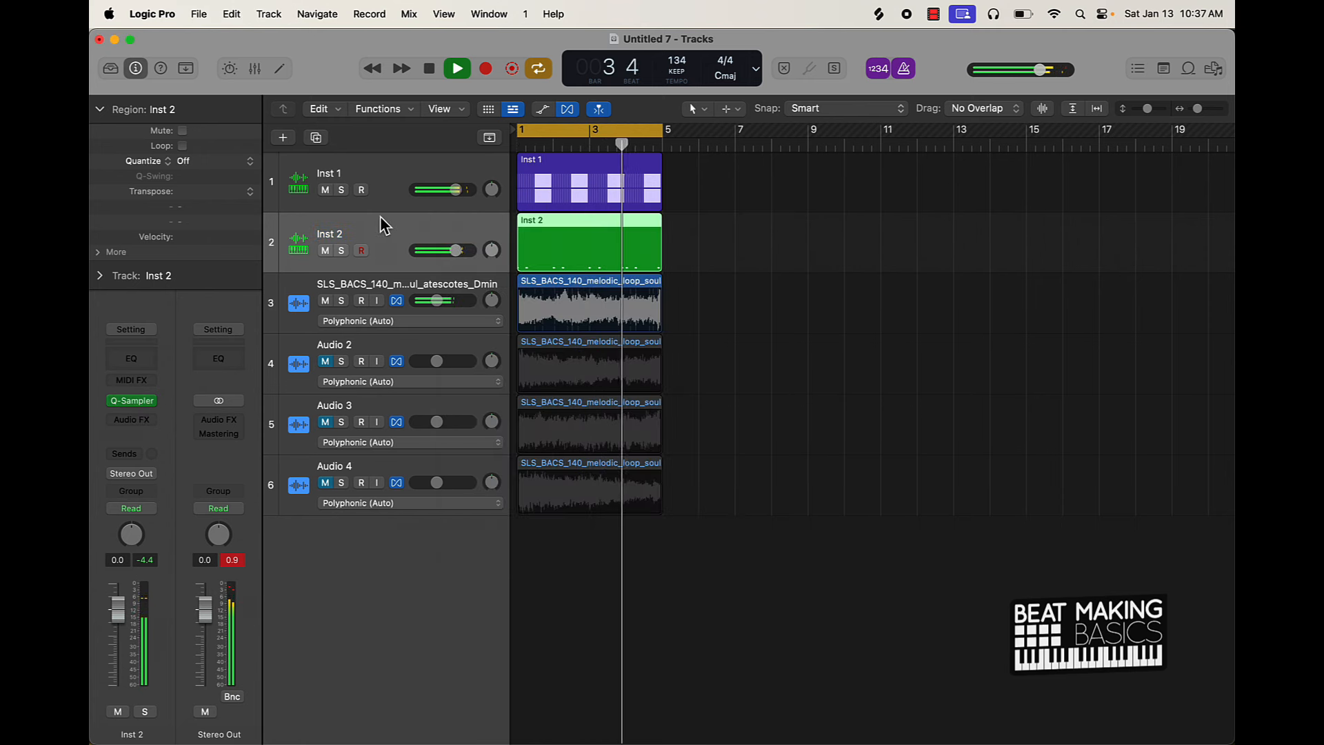
key(space)
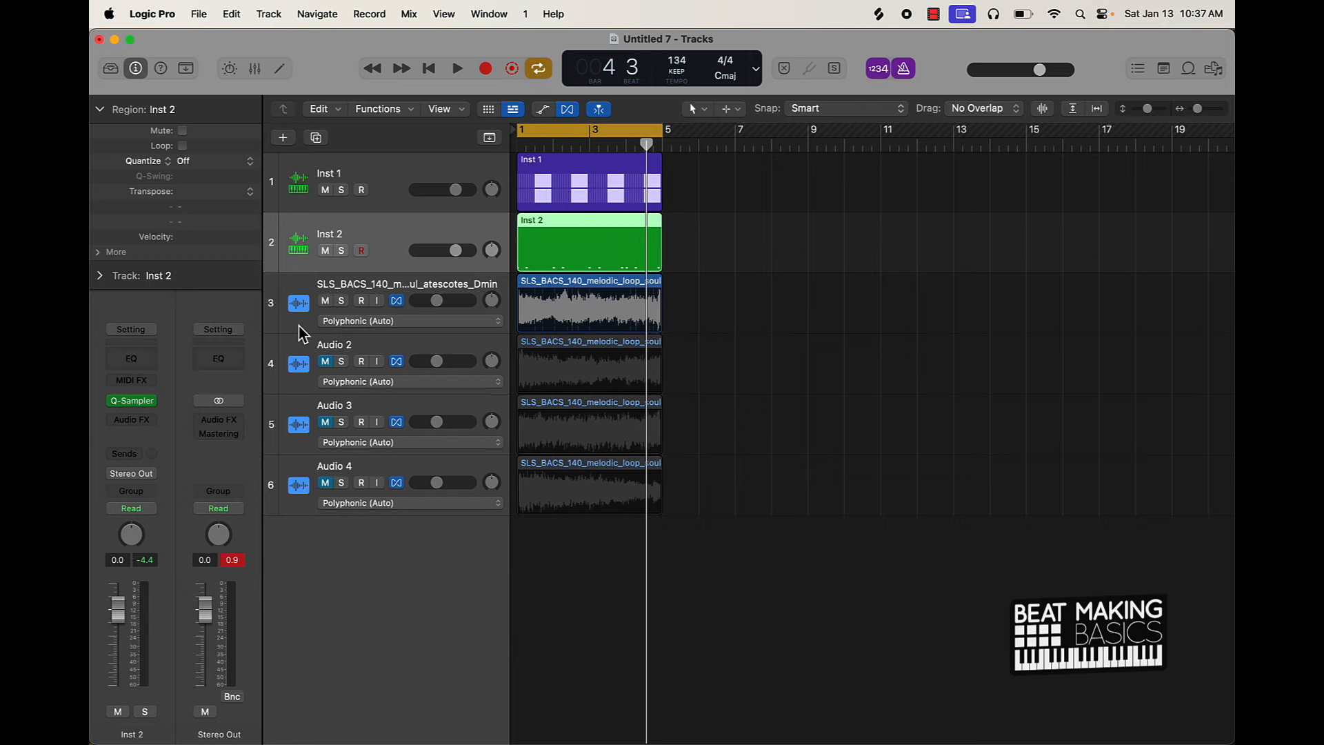
Create one more software instrument track using Quick Sampler (Single Sample) and move its plug-in window aside
click(282, 137)
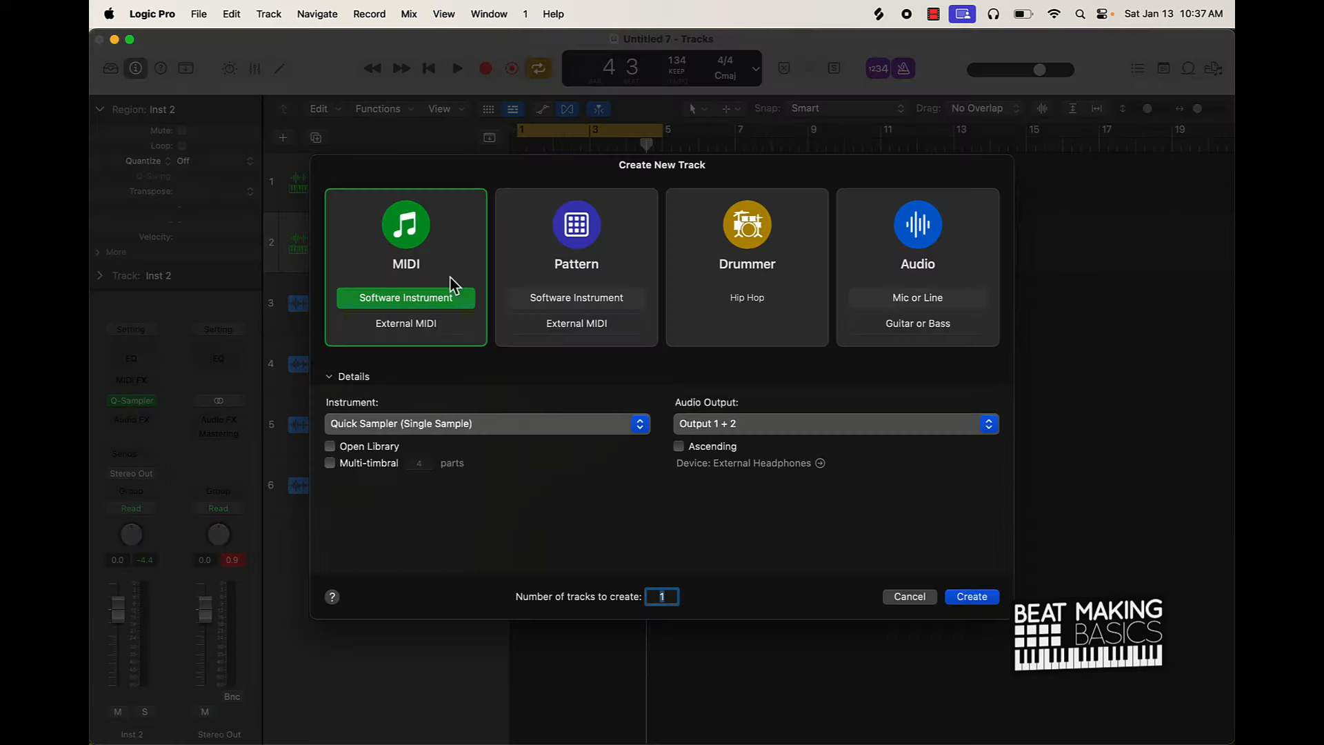
click(973, 597)
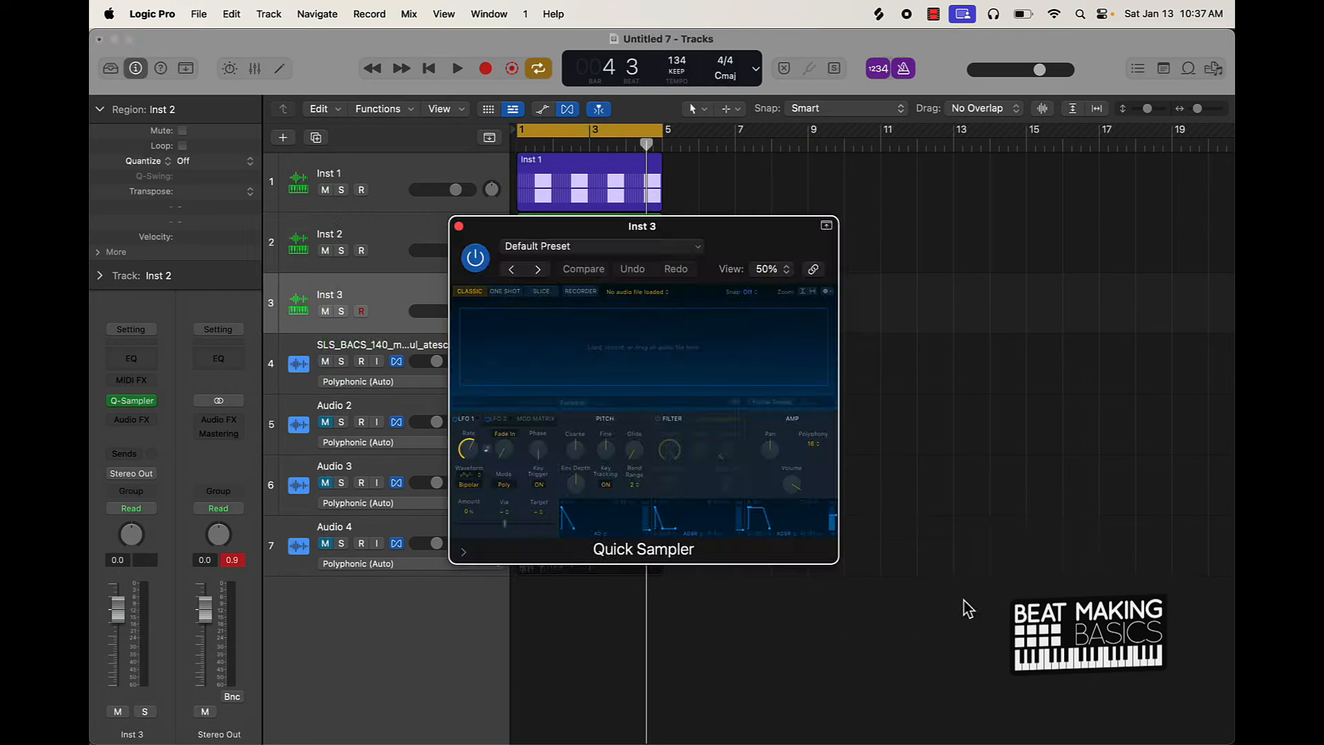
drag(547, 145, 523, 136)
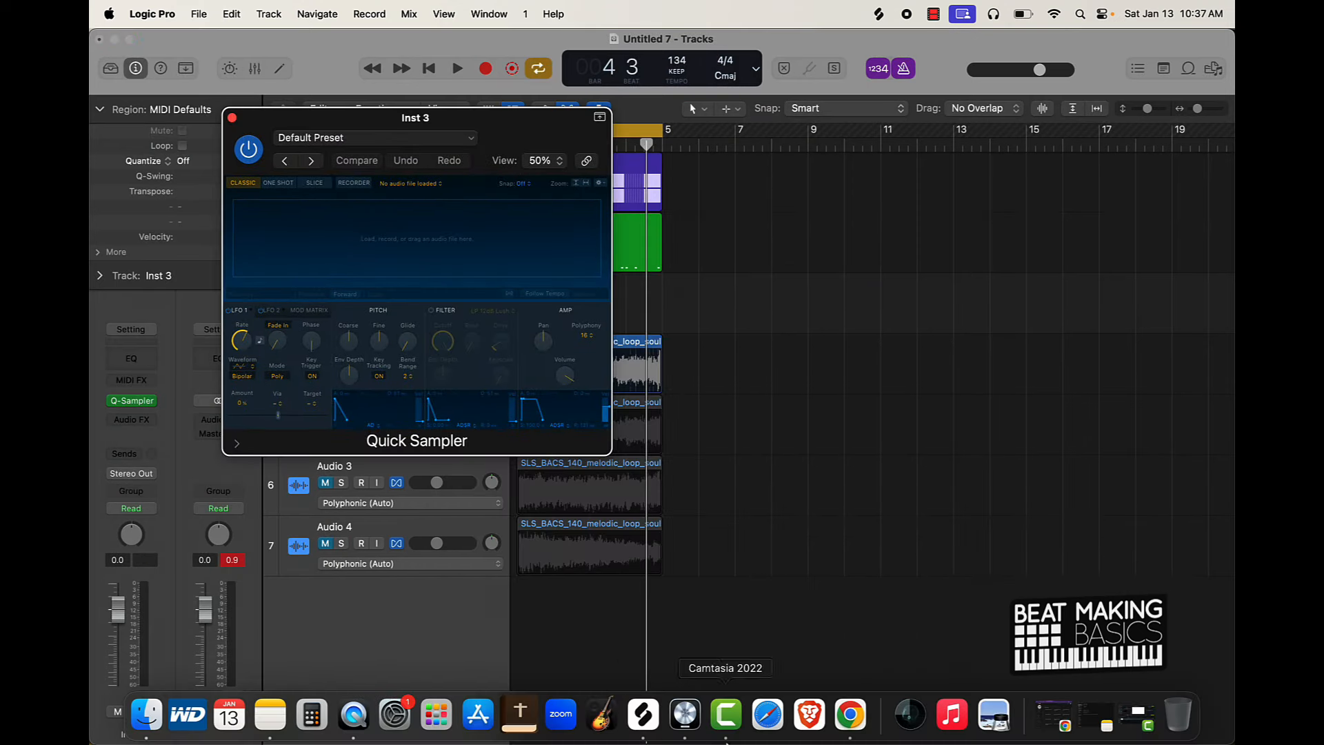
Switch to Splice and preview the one-shots 91V_PR_rim_insane, OS_VMT_Hat_9 and 91V_PR_hihat_vvs
click(646, 718)
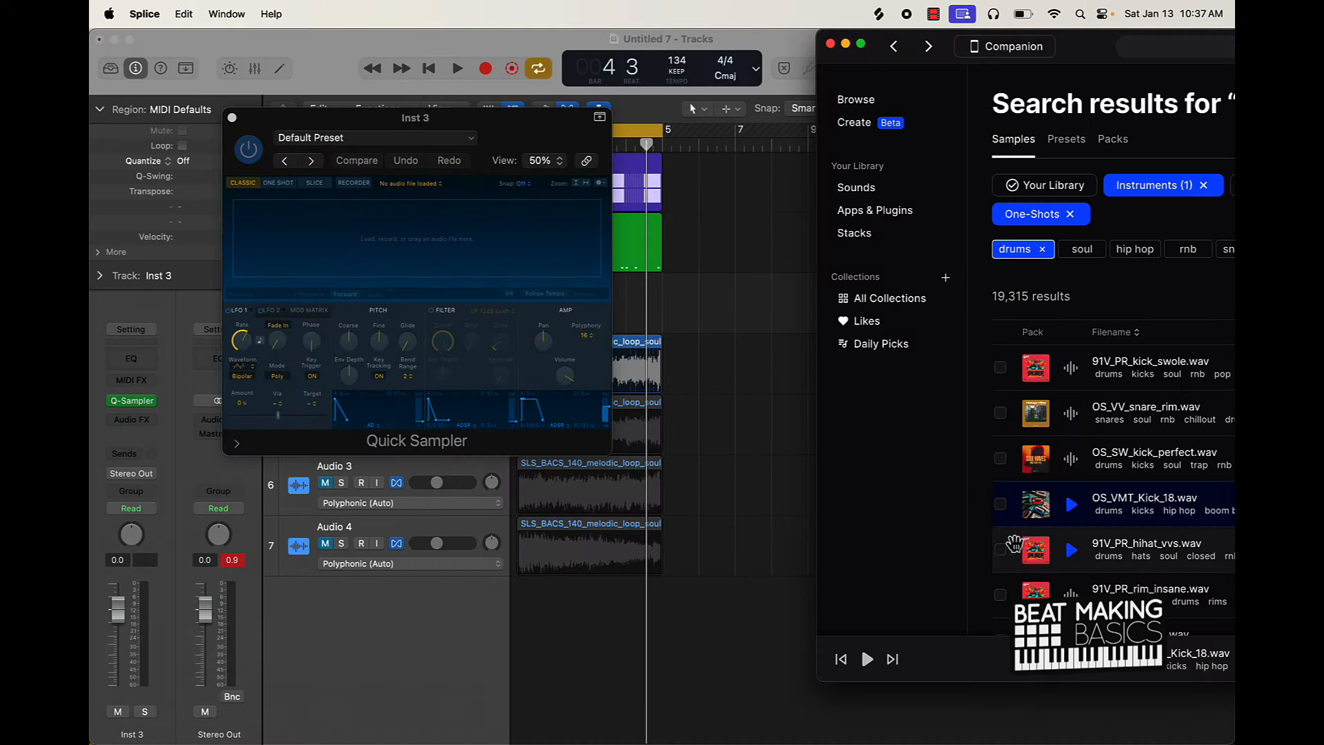
drag(1109, 33, 886, 31)
scroll(897, 518, down, 3)
click(851, 497)
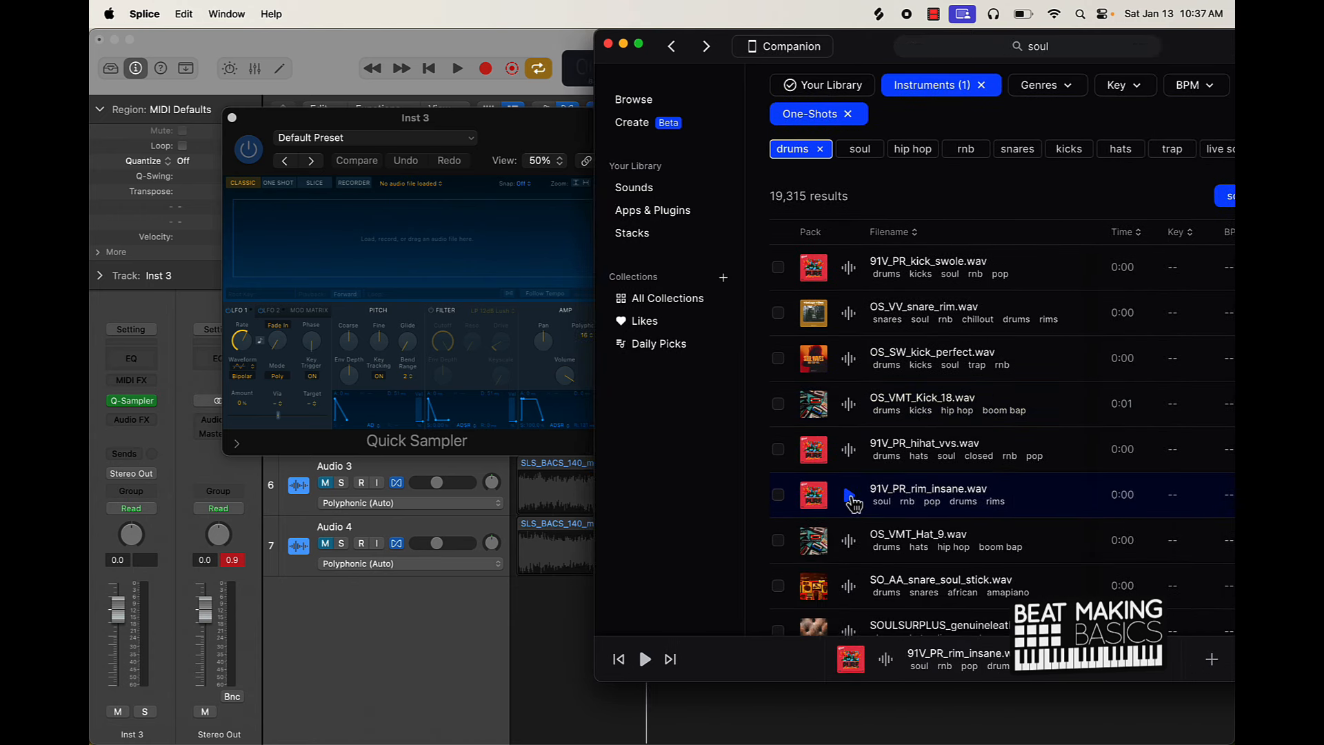
click(851, 542)
click(851, 451)
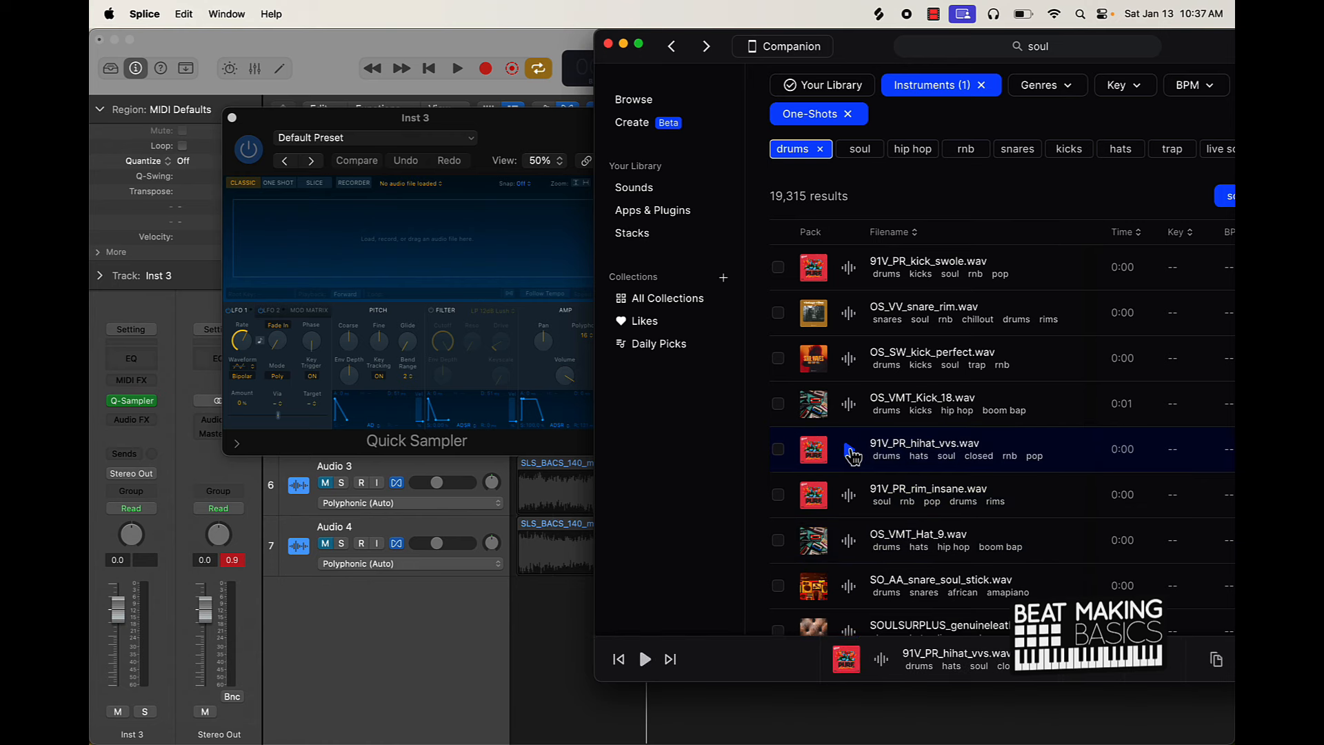
Load 91V_PR_hihat_vvs.wav from Splice into Quick Sampler on the Inst 3 track and return to Logic Pro
drag(1215, 45, 1049, 44)
drag(769, 467, 325, 241)
click(489, 293)
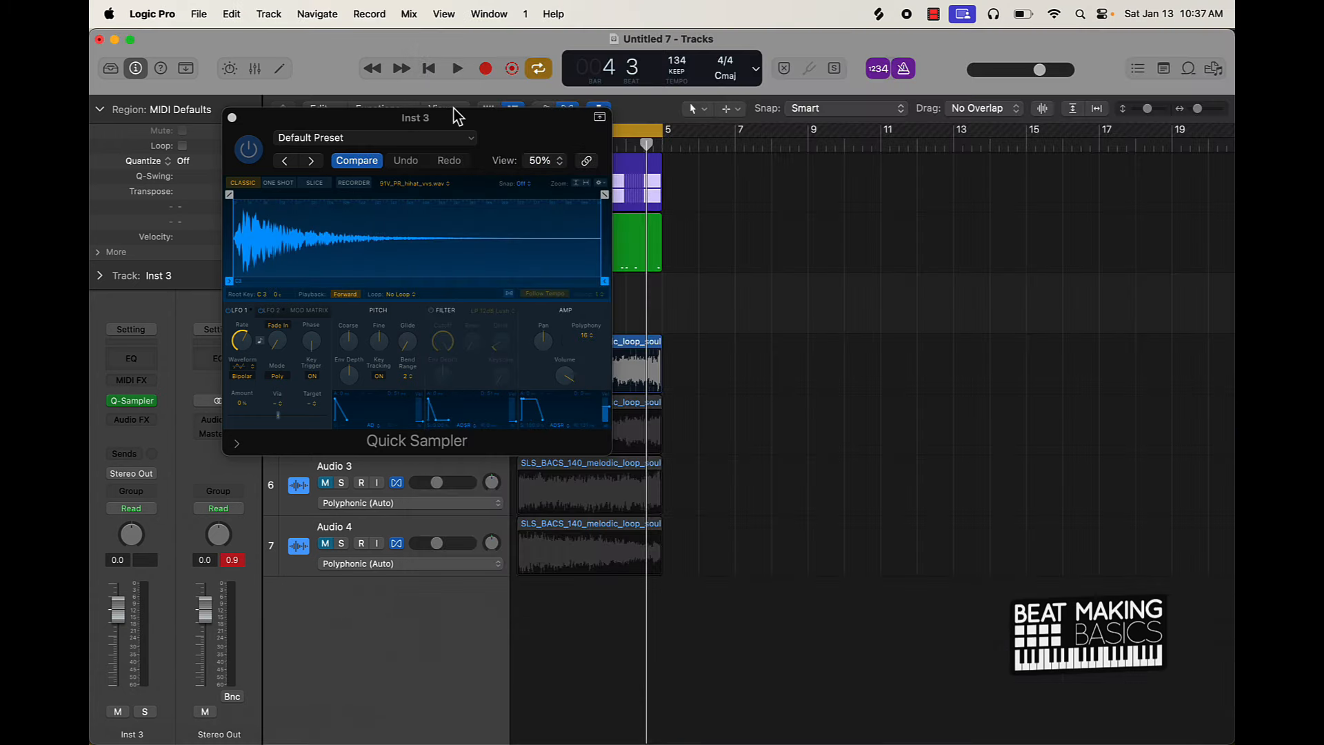
Move Quick Sampler off the track list, return the playhead to bar 1 and open the editor for the Inst 3 track
drag(453, 109, 1048, 126)
click(426, 296)
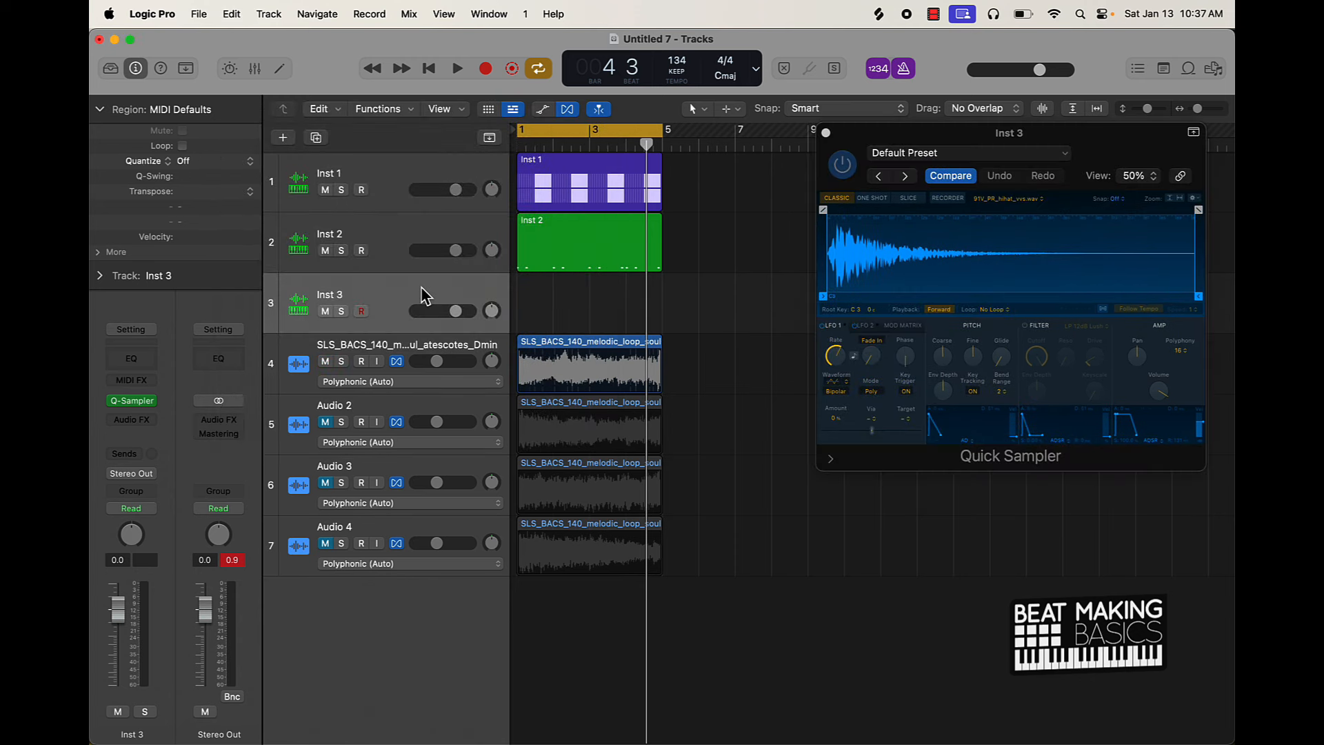
key(Return)
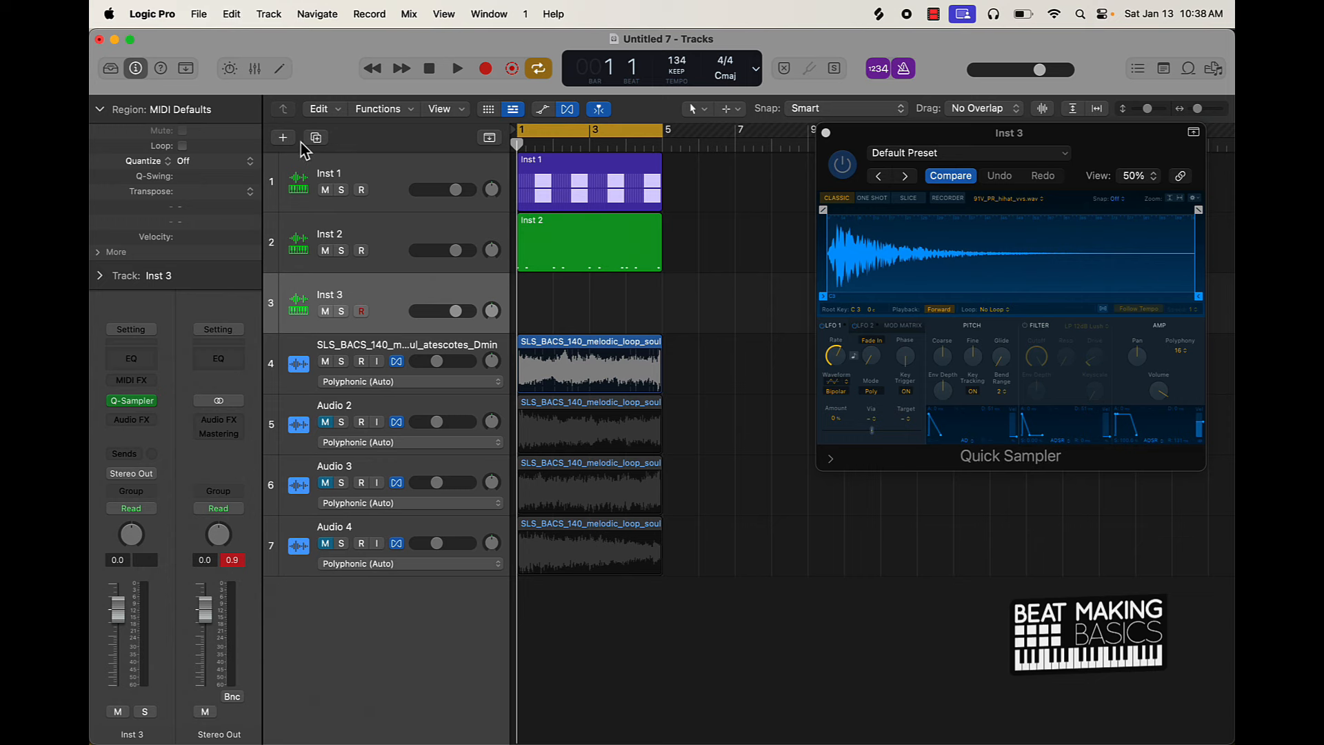
click(280, 68)
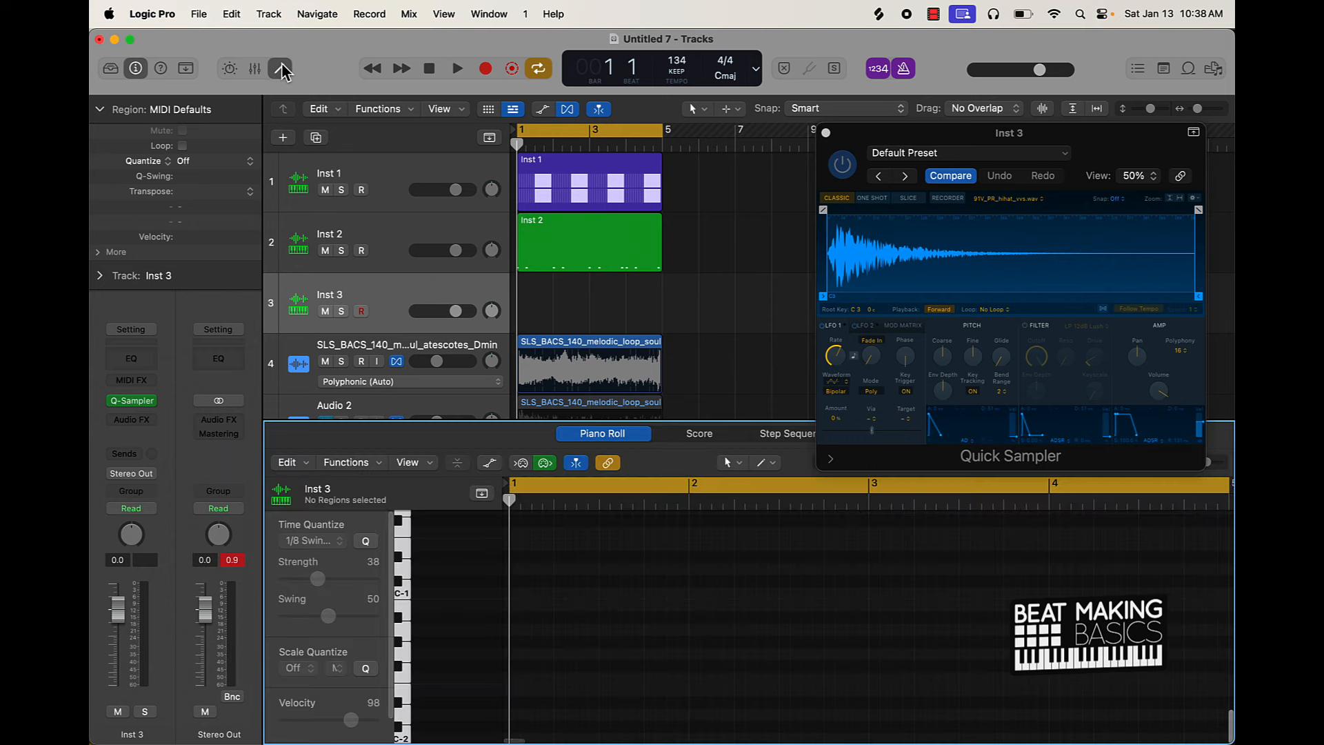
Program the Inst 3 hi-hat pattern in the Step Sequencer, turning on every odd-numbered step of the 16-step row
click(805, 434)
drag(1016, 138, 962, 45)
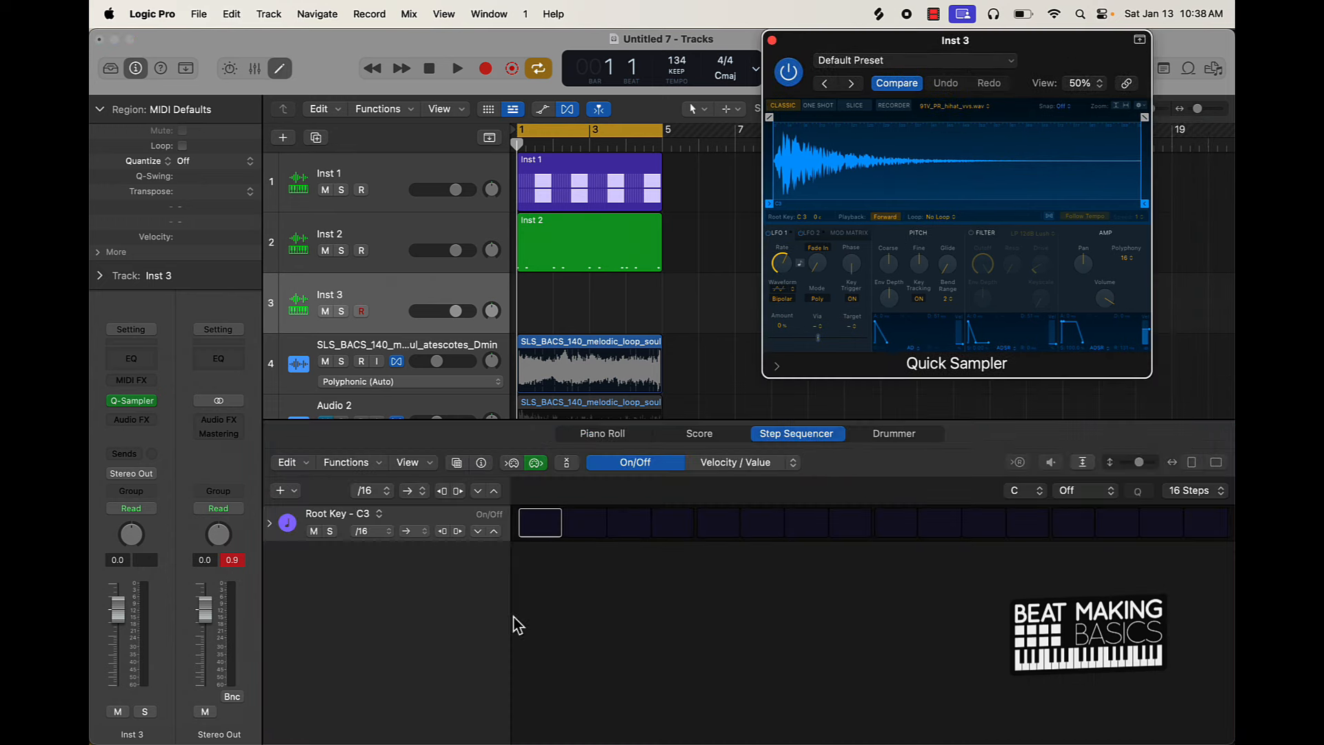
click(541, 527)
click(628, 527)
click(718, 528)
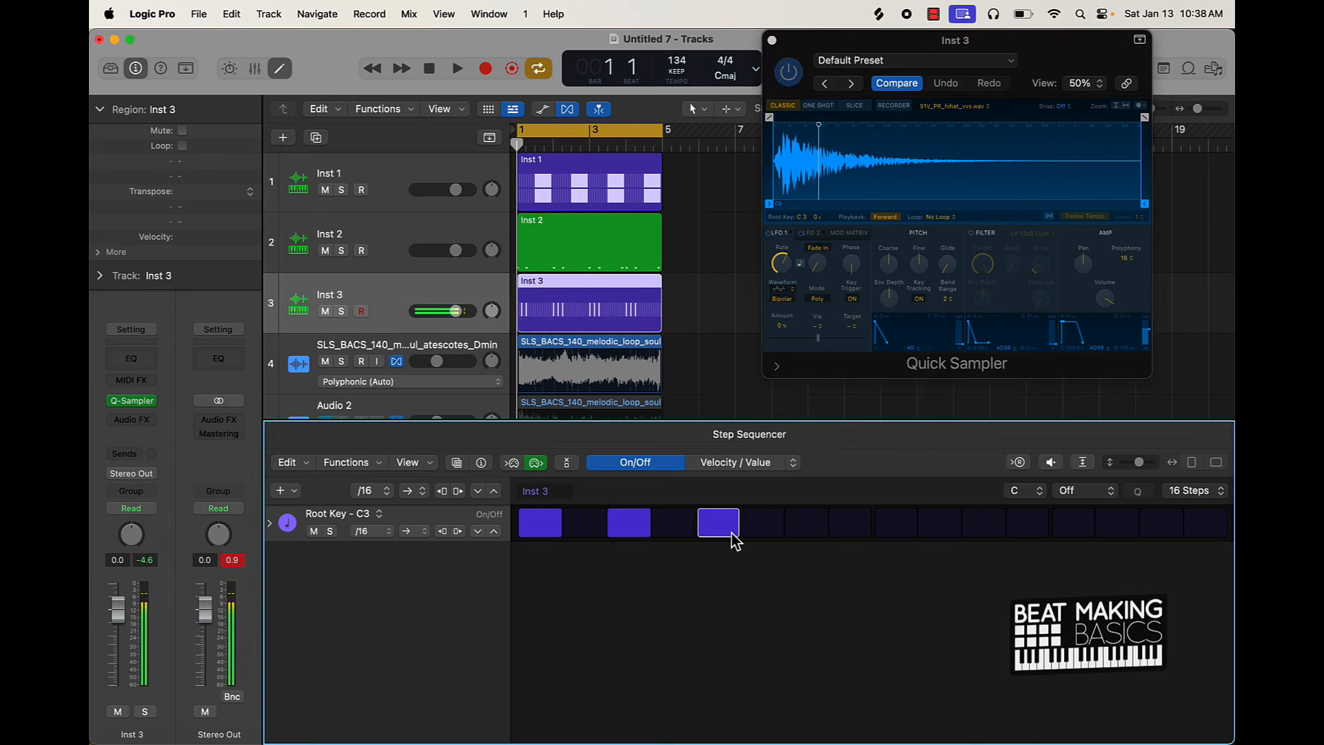
click(845, 528)
click(809, 528)
click(853, 528)
click(896, 527)
click(940, 527)
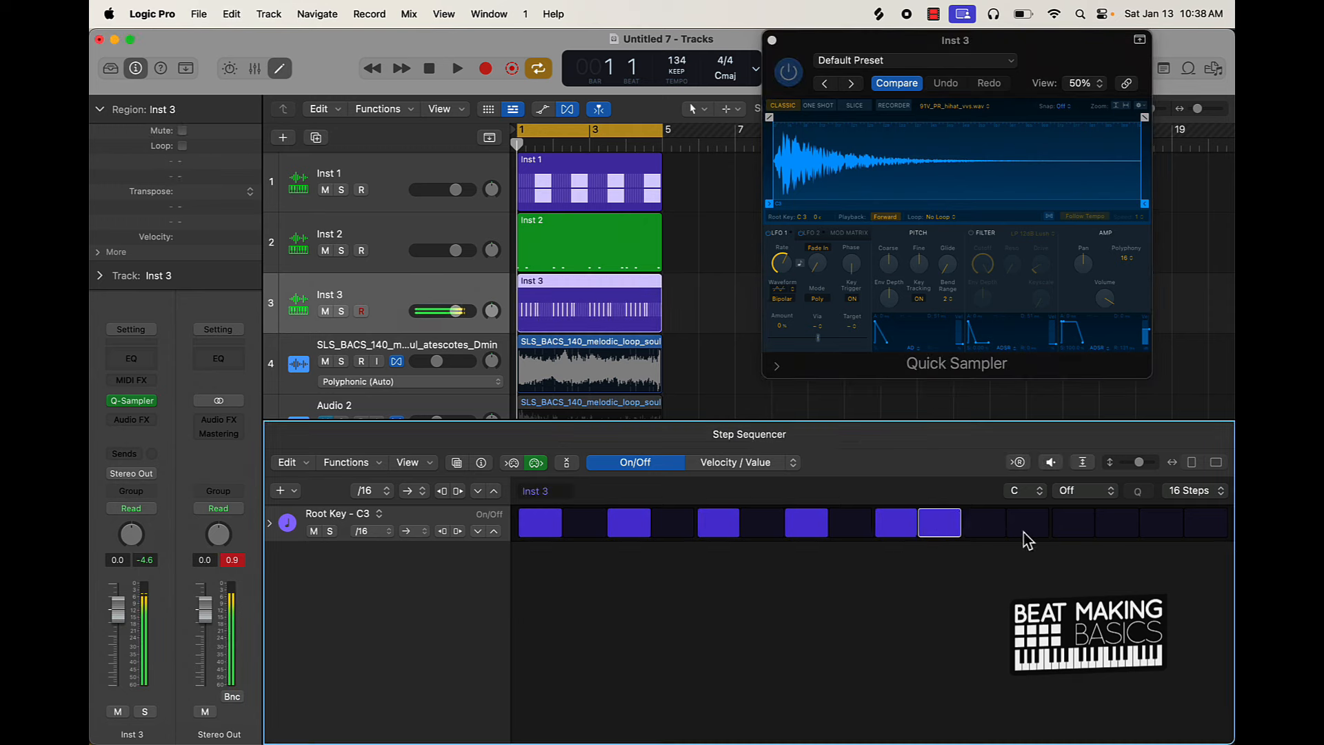
click(1027, 527)
click(949, 532)
click(993, 531)
click(1028, 531)
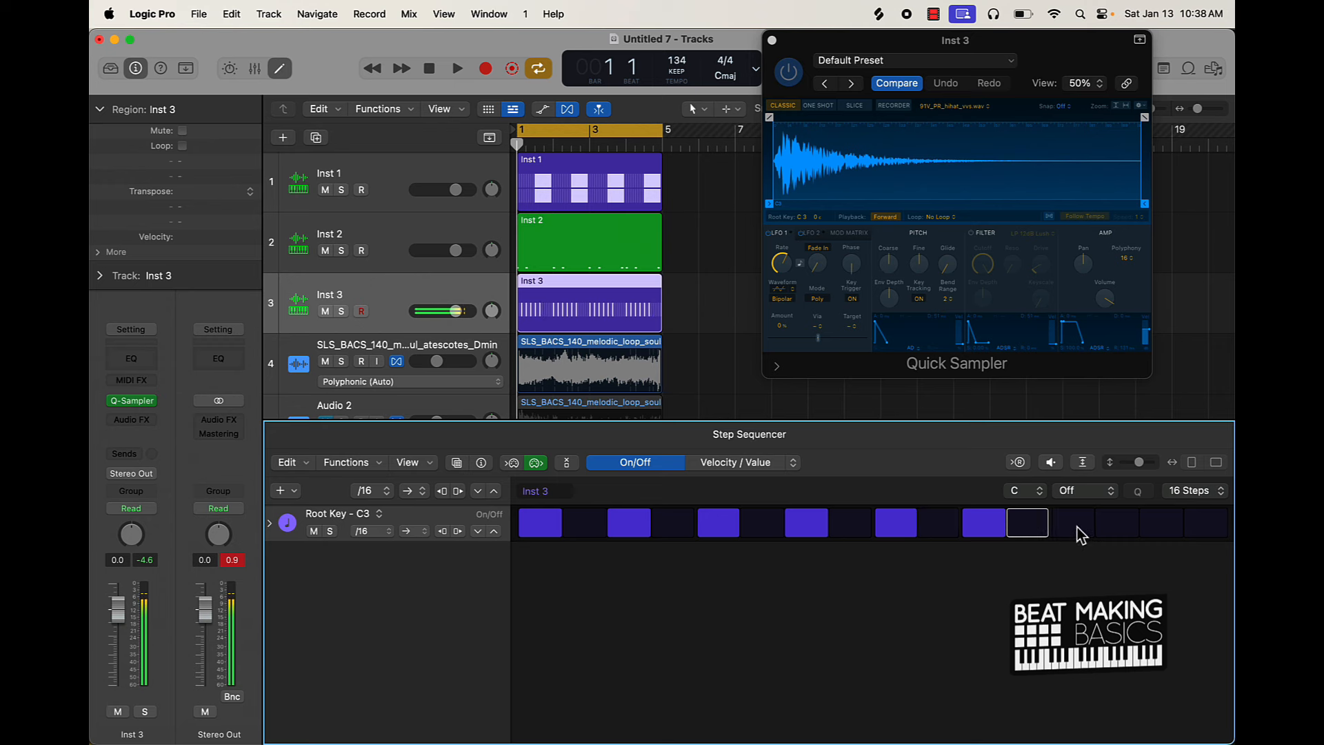
click(1076, 531)
click(1170, 527)
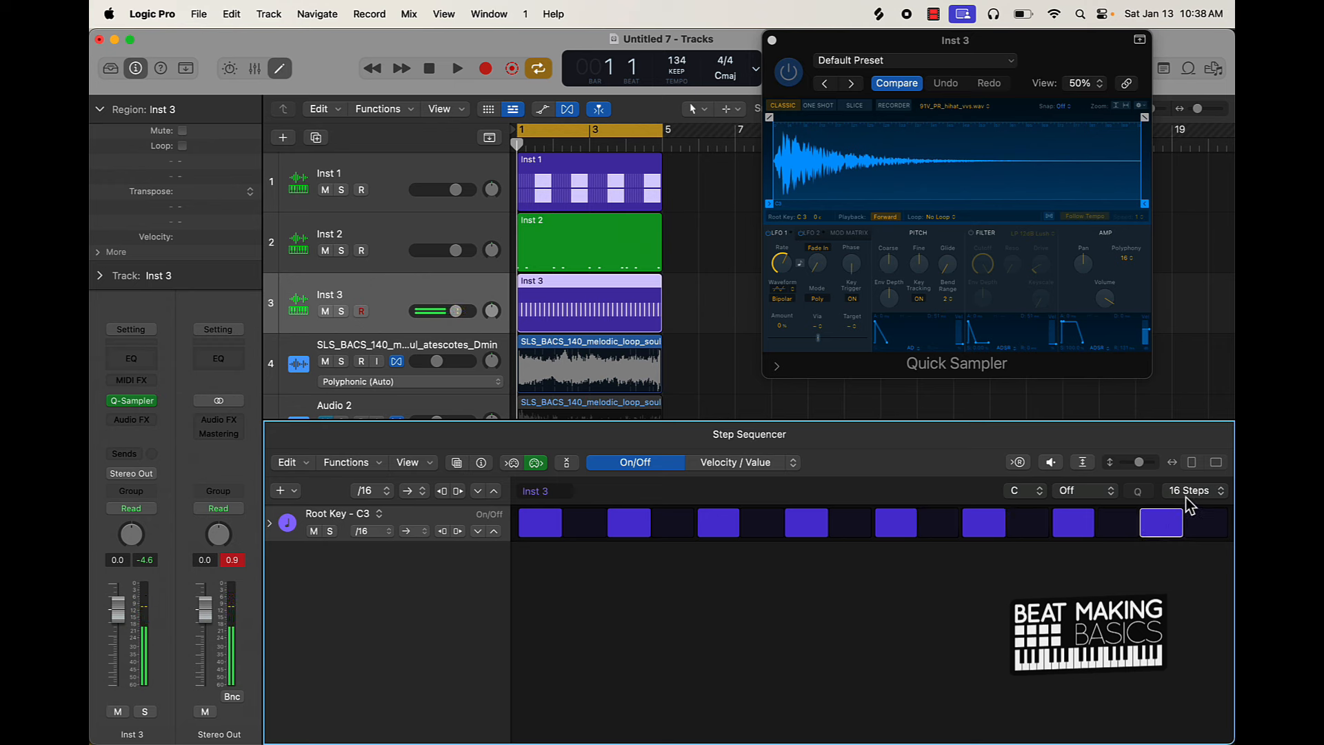
Set the velocities of hi-hat steps 3, 7, 11 and 15 to 65, 69, 70 and 57, and step 7's note to A#2
click(270, 524)
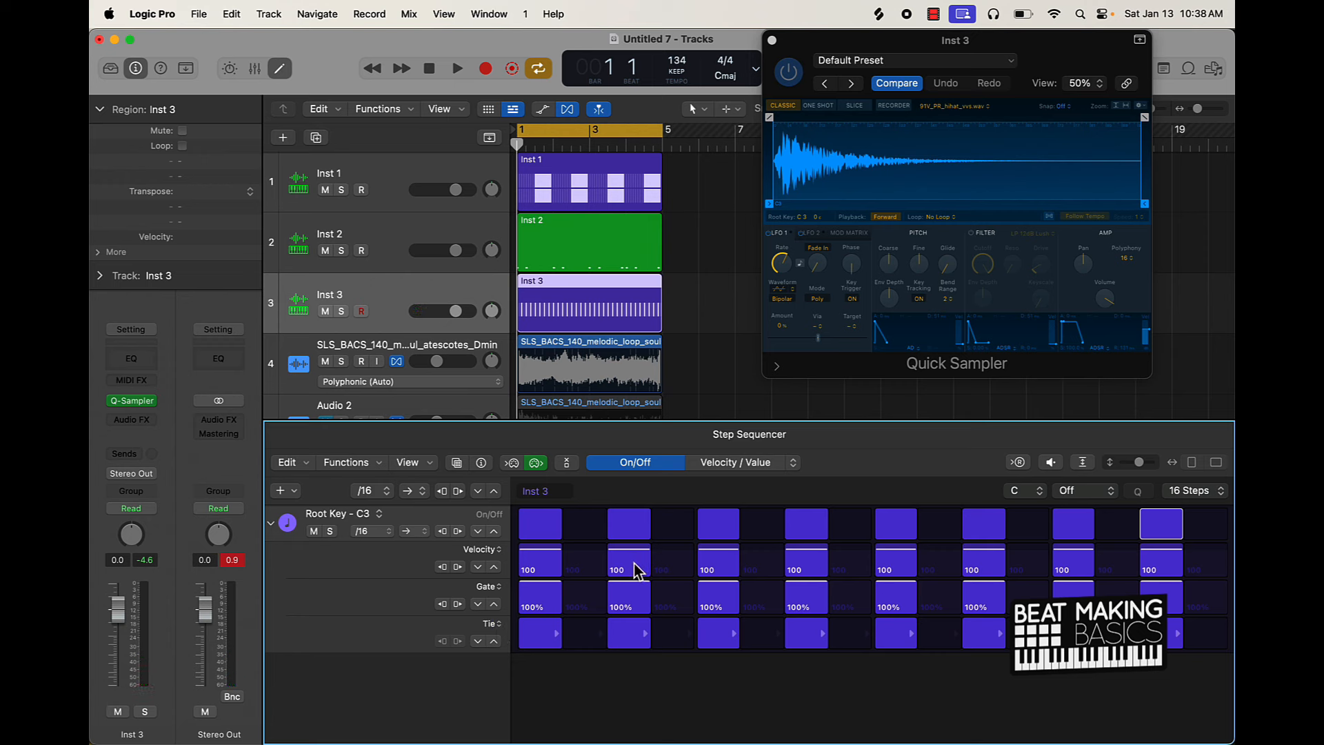
drag(633, 562, 690, 570)
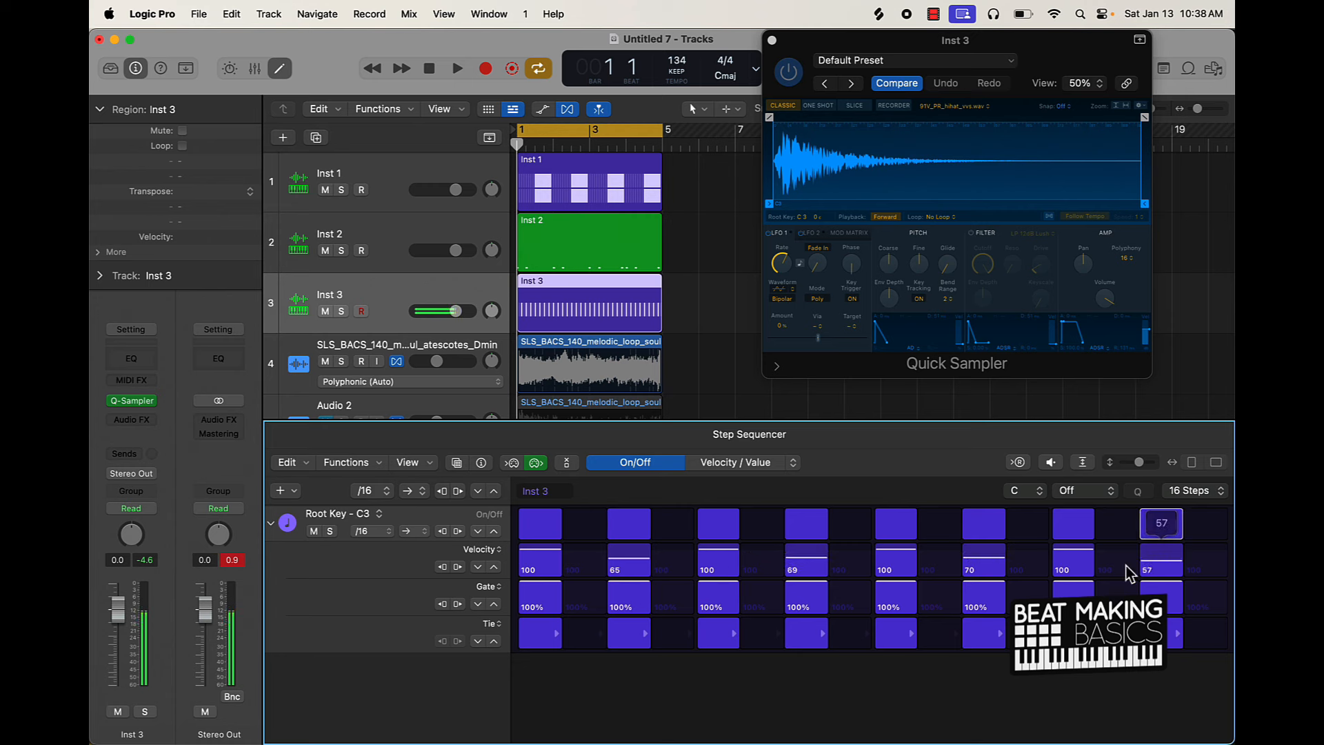
click(491, 625)
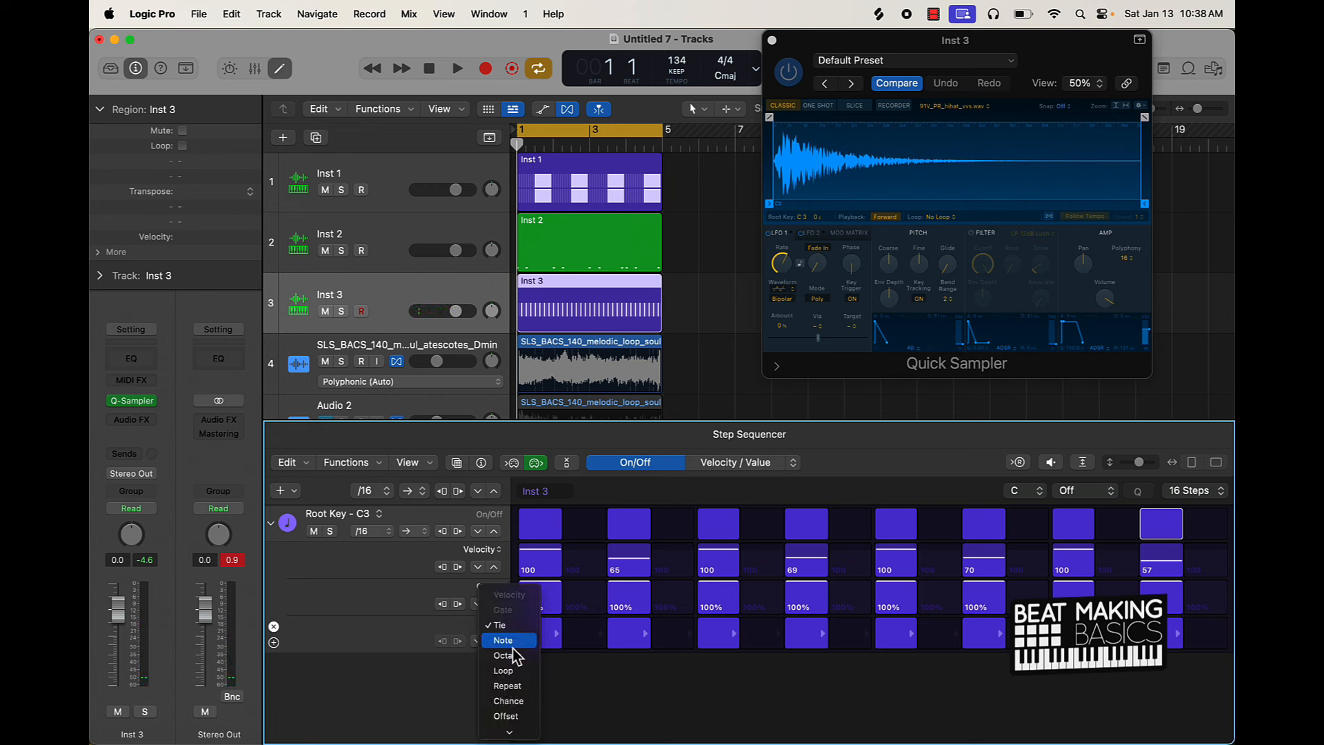
click(512, 645)
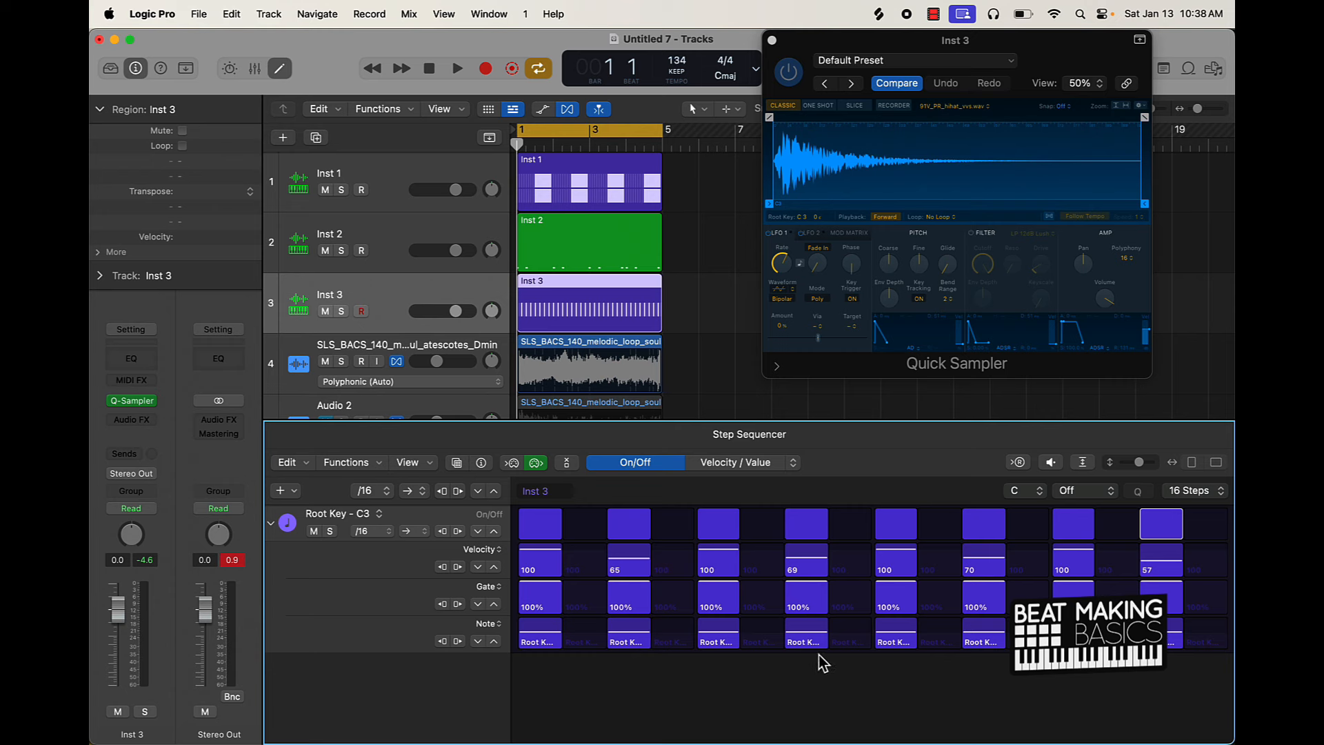
drag(811, 649, 814, 650)
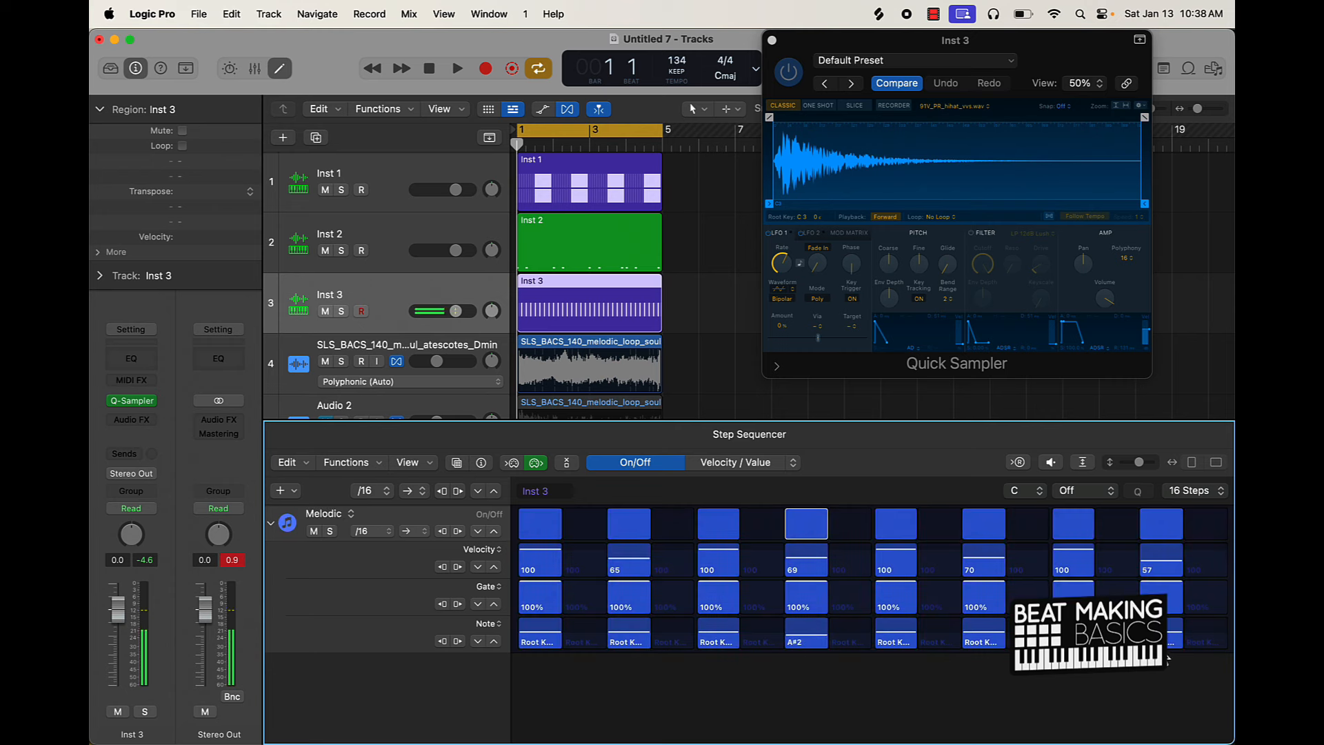
Play the beat from the start and close the Step Sequencer and Inst 3's Quick Sampler window
key(space)
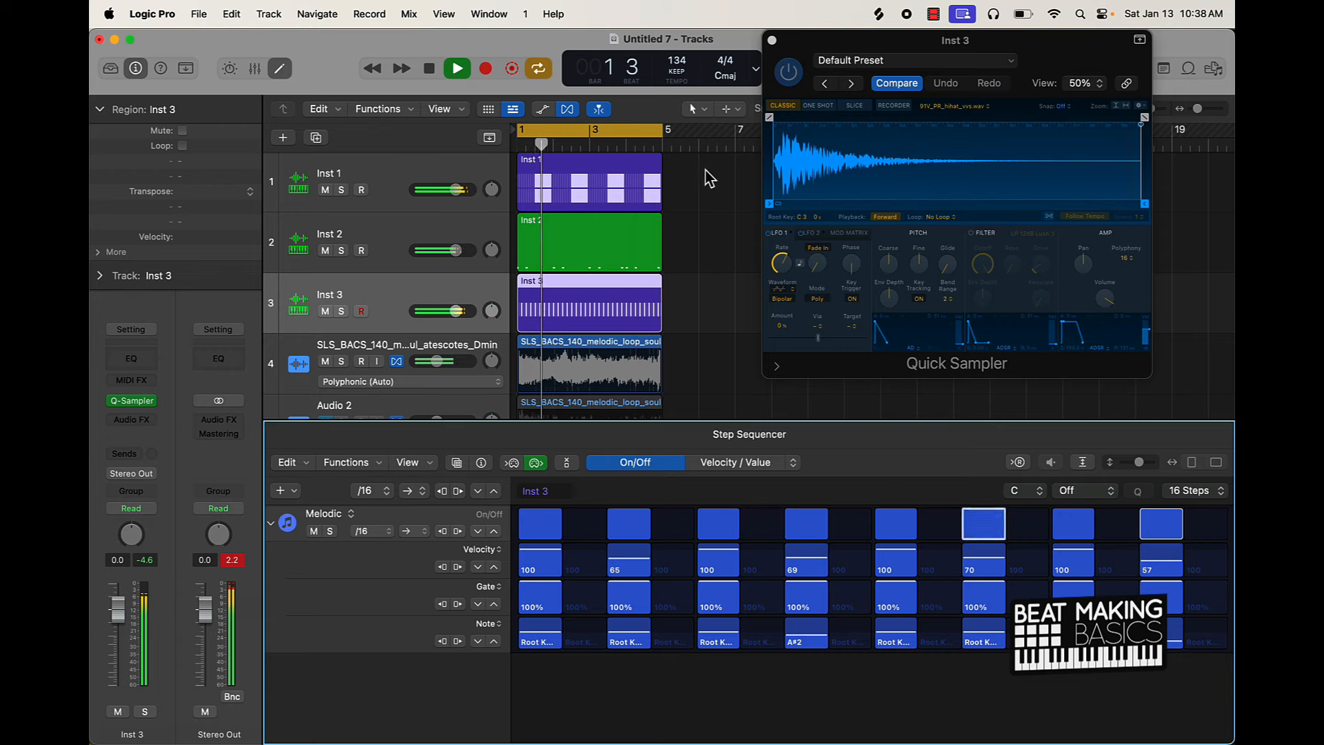
click(278, 69)
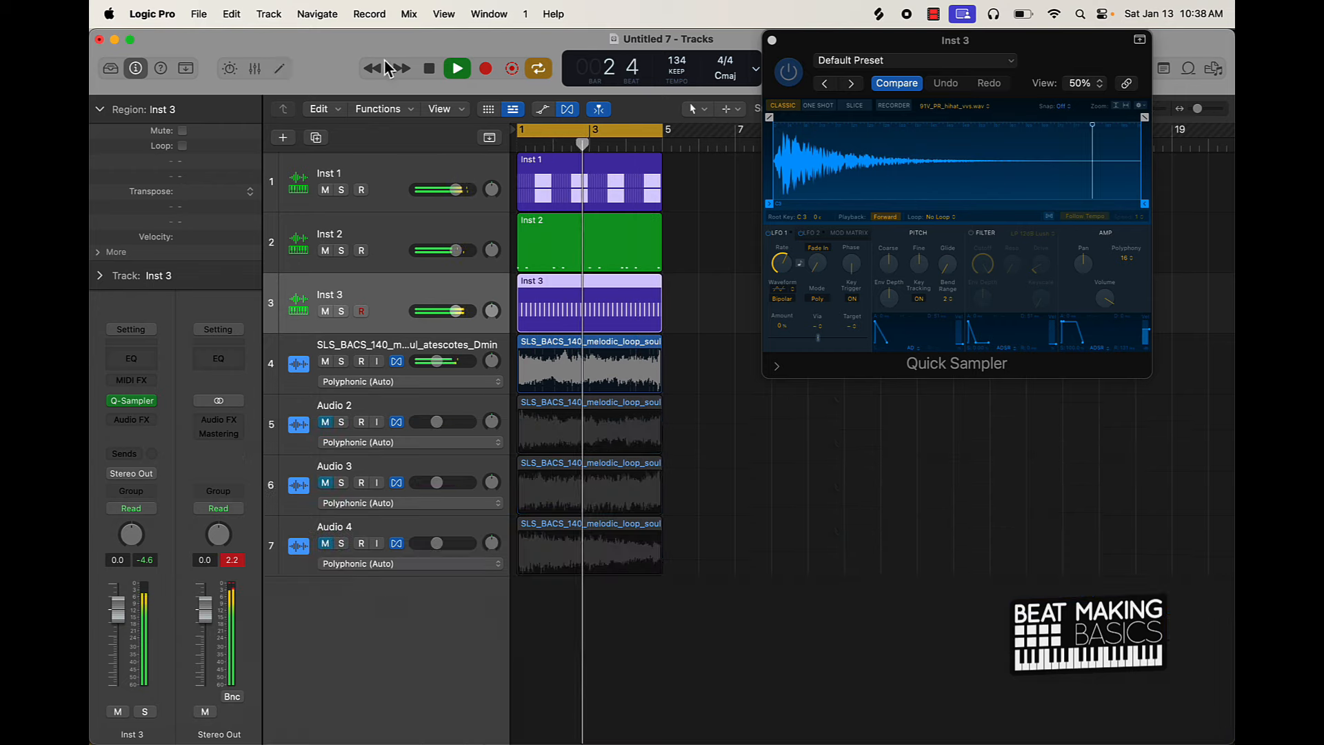
click(772, 40)
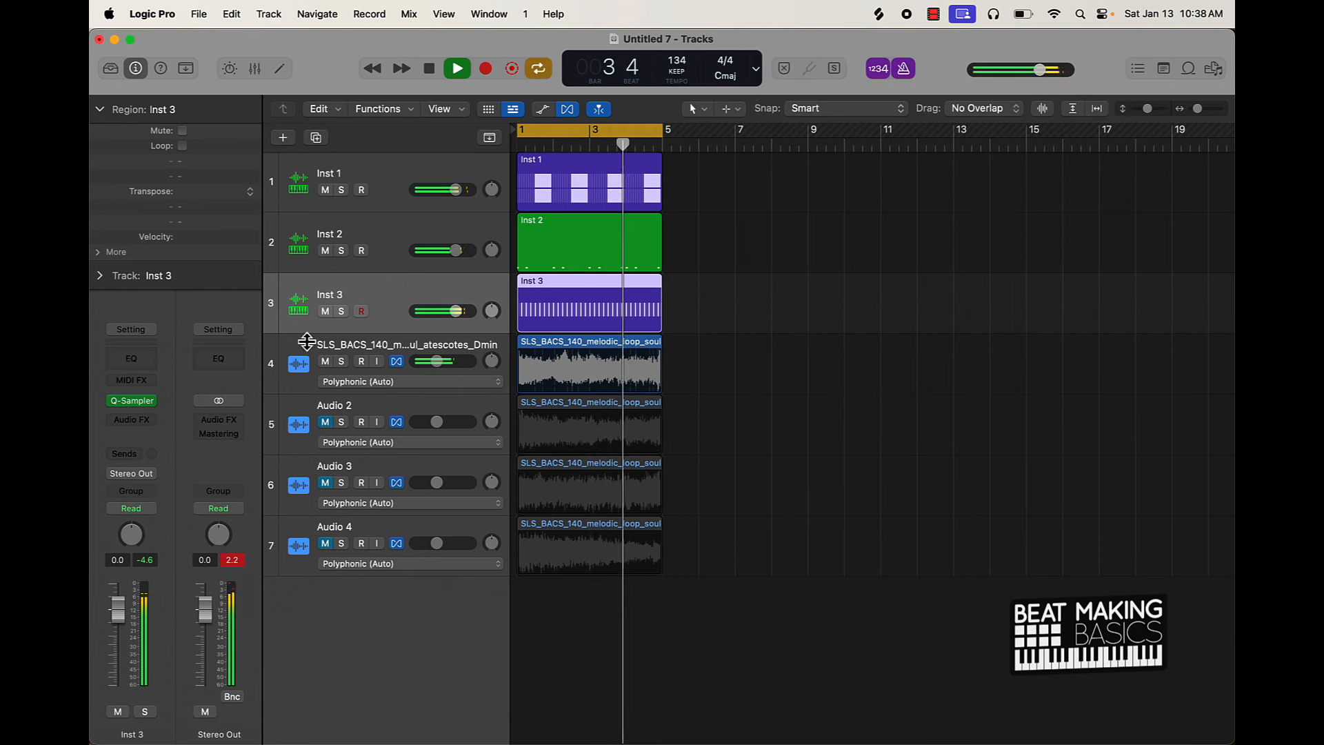
Compare the Audio 2 loop with the main soul loop by swapping their mutes, leaving only the main loop audible
click(329, 434)
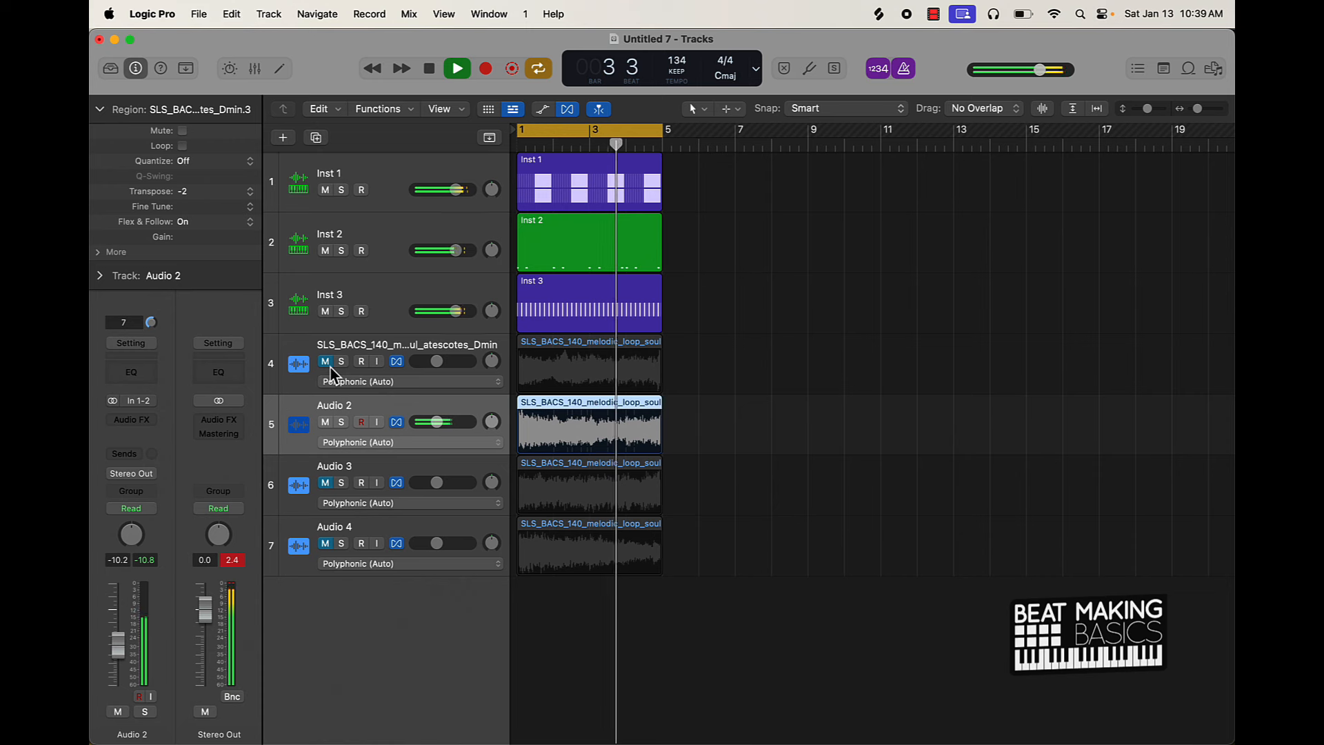
click(325, 362)
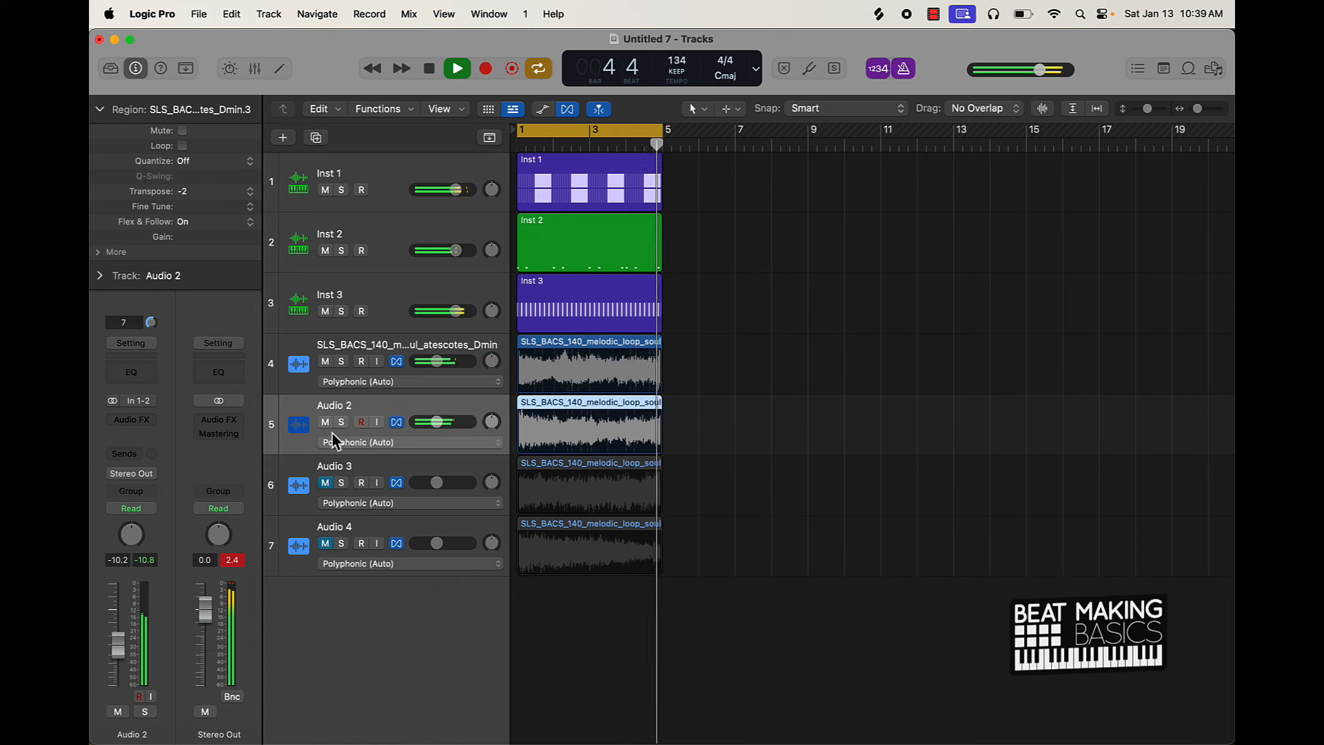
click(326, 422)
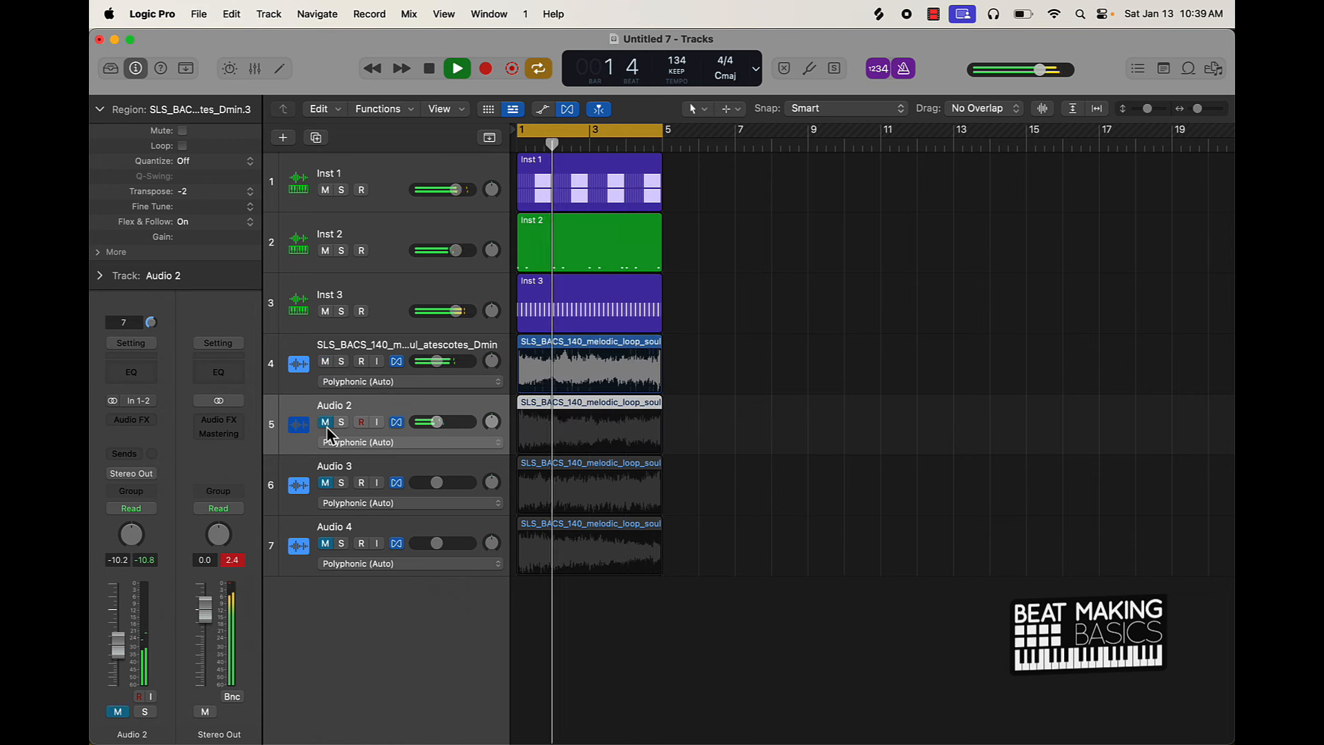
Create a software instrument track with Quick Sampler (Single Sample) directly below Inst 3
click(292, 330)
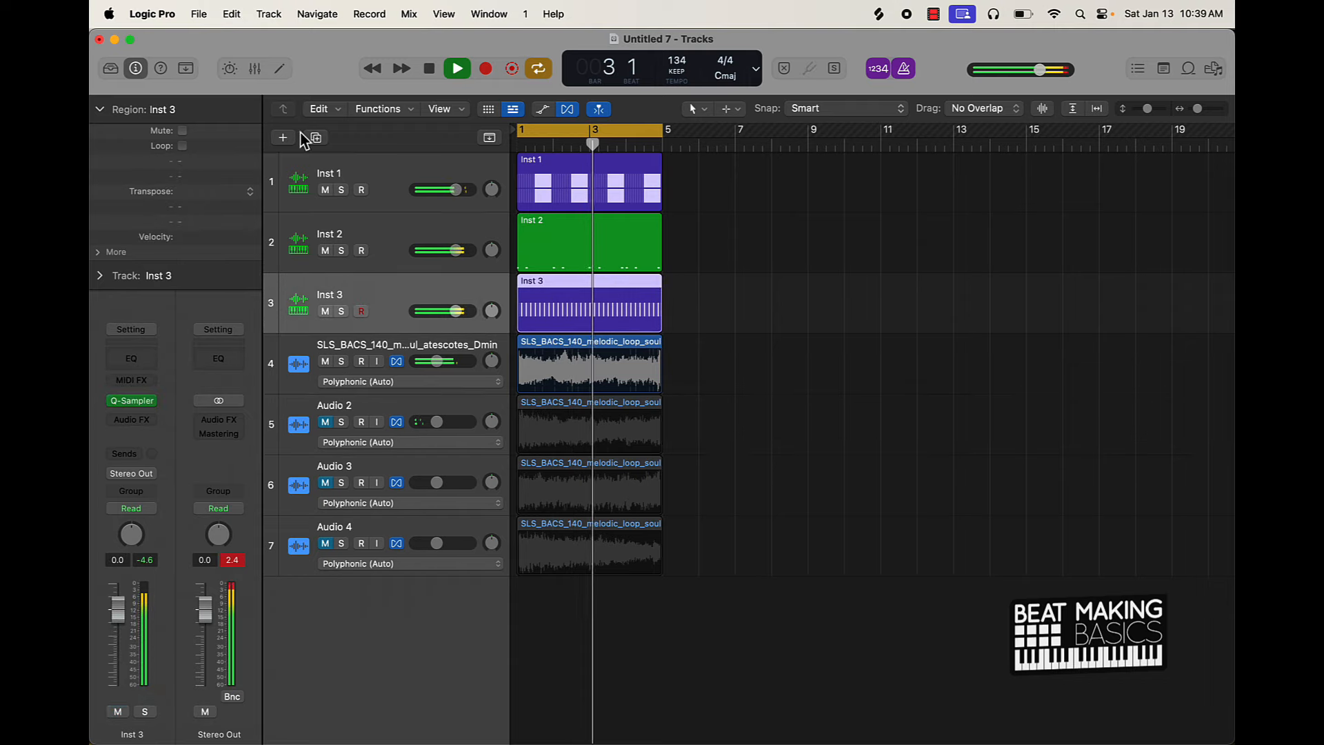
click(283, 137)
click(987, 601)
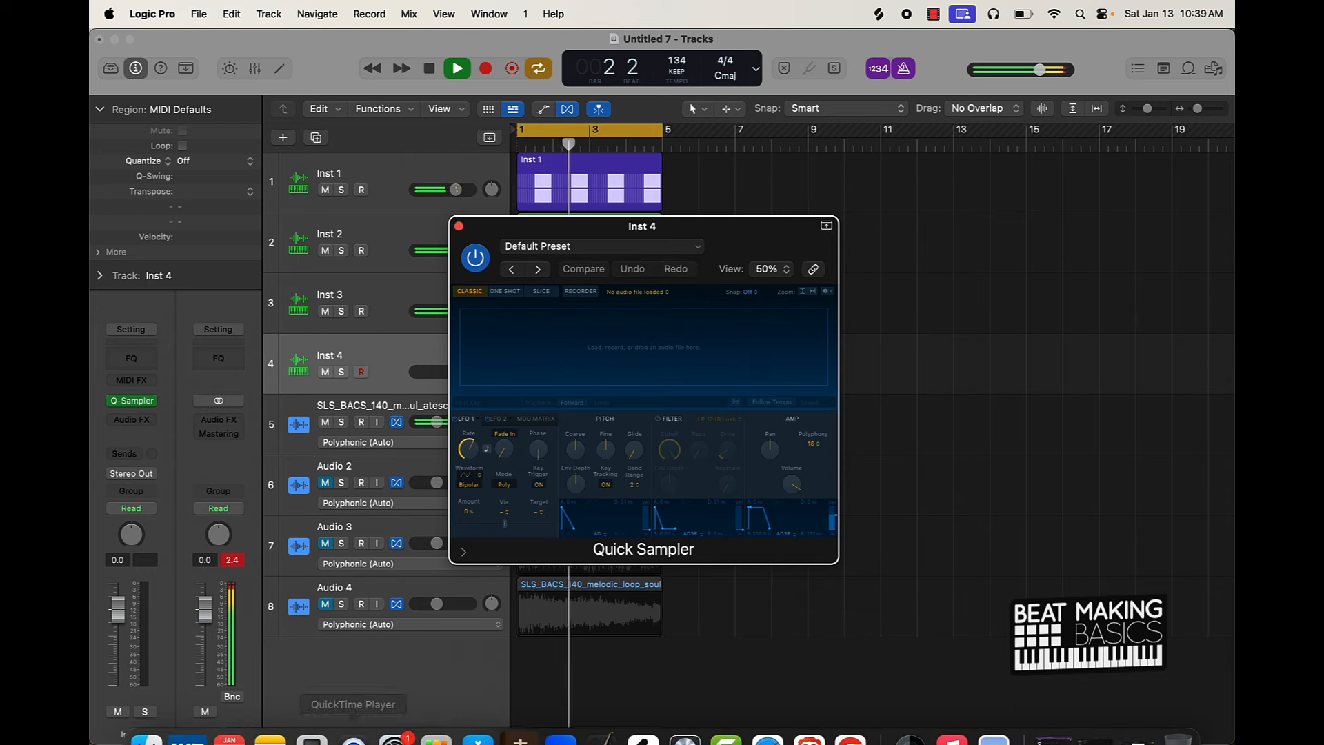
Switch to Splice and preview the one-shots SO_AA_snare_soul_stick.wav and the SOULSURPLUS_genuineleather hat
mouse_move(602, 729)
click(642, 716)
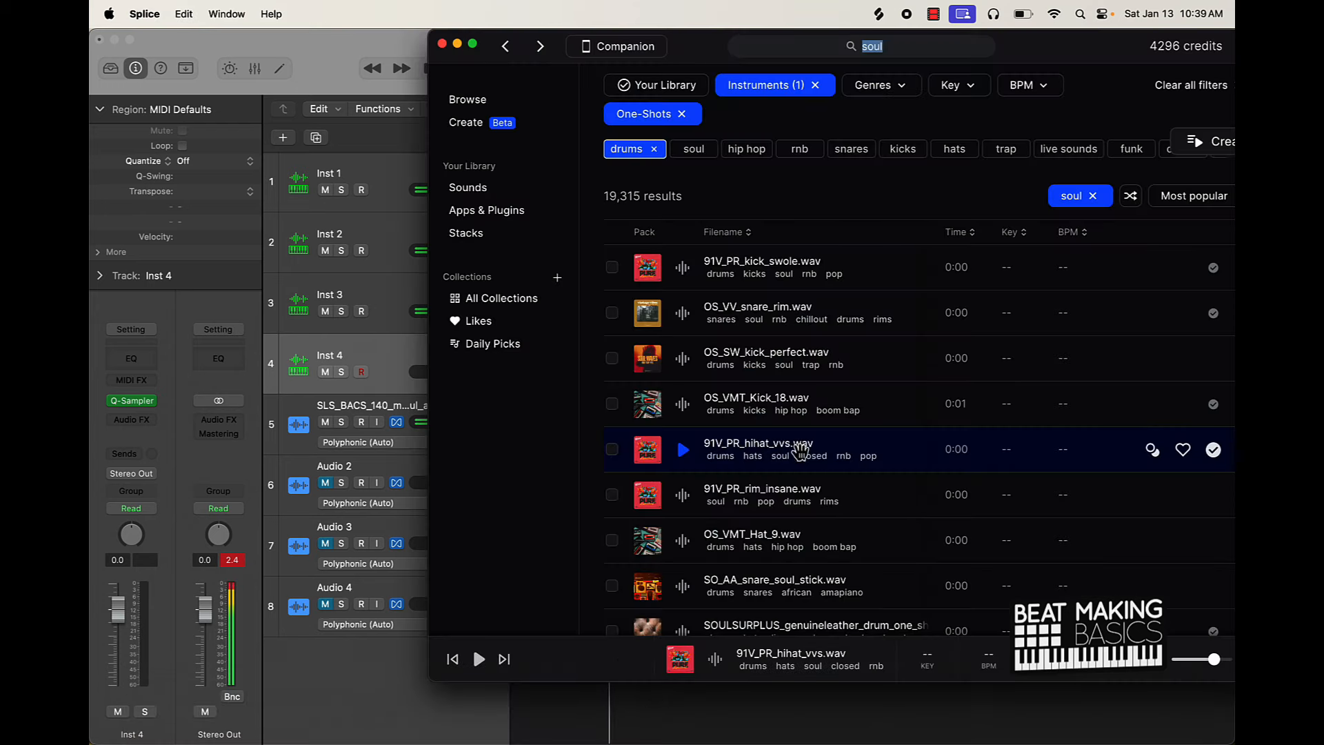
scroll(769, 473, down, 2)
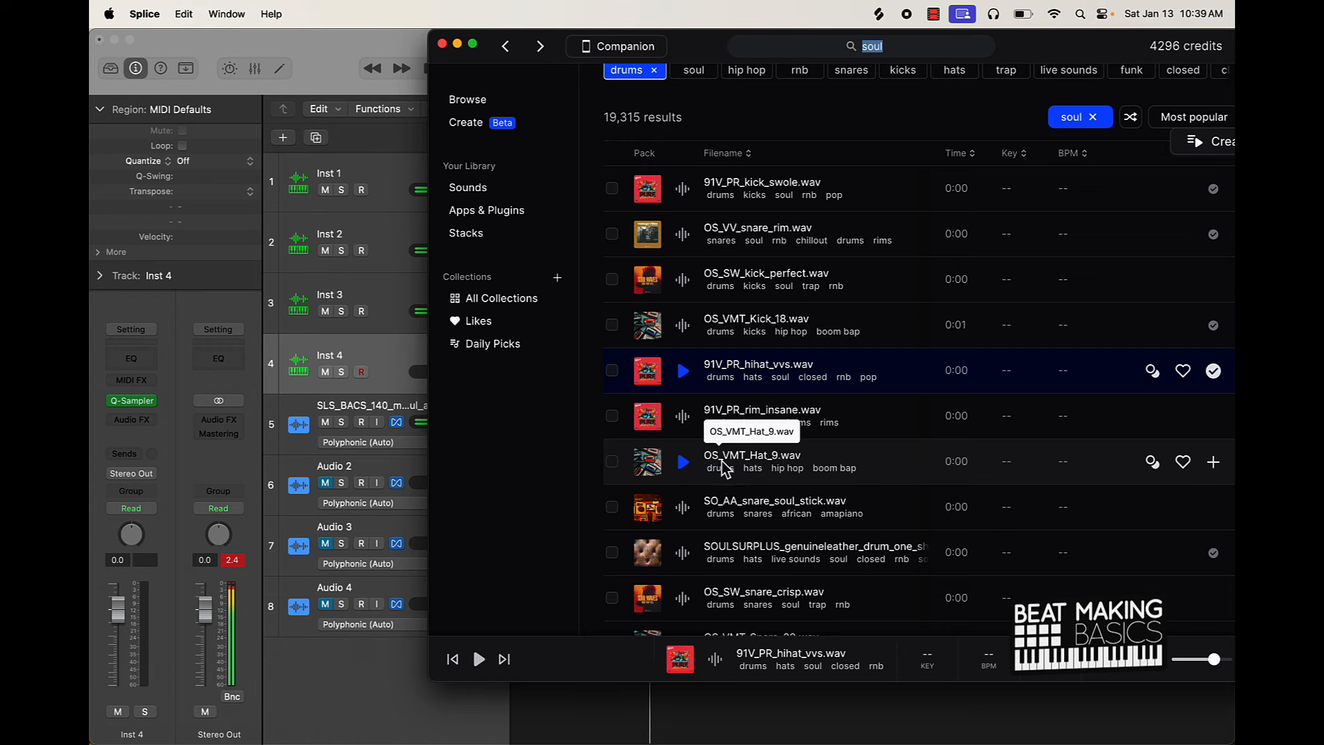
scroll(724, 468, down, 3)
click(685, 408)
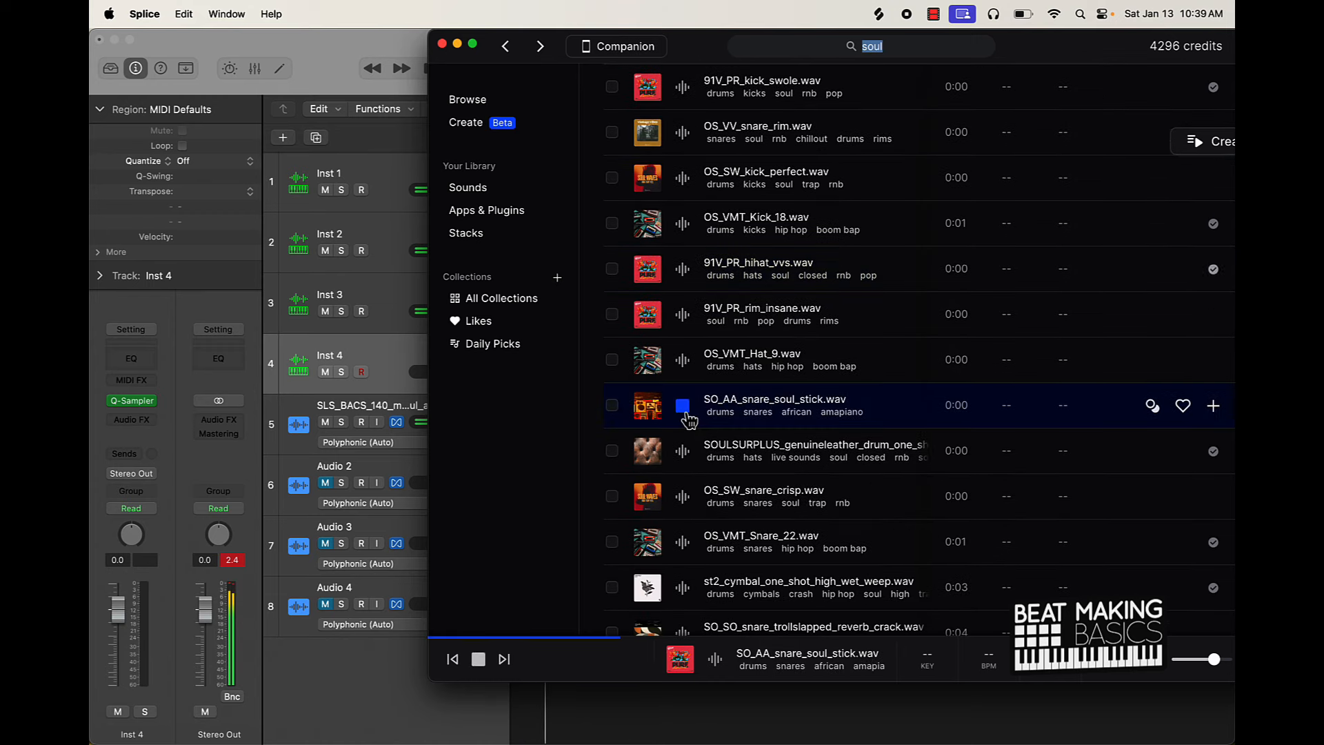
click(683, 452)
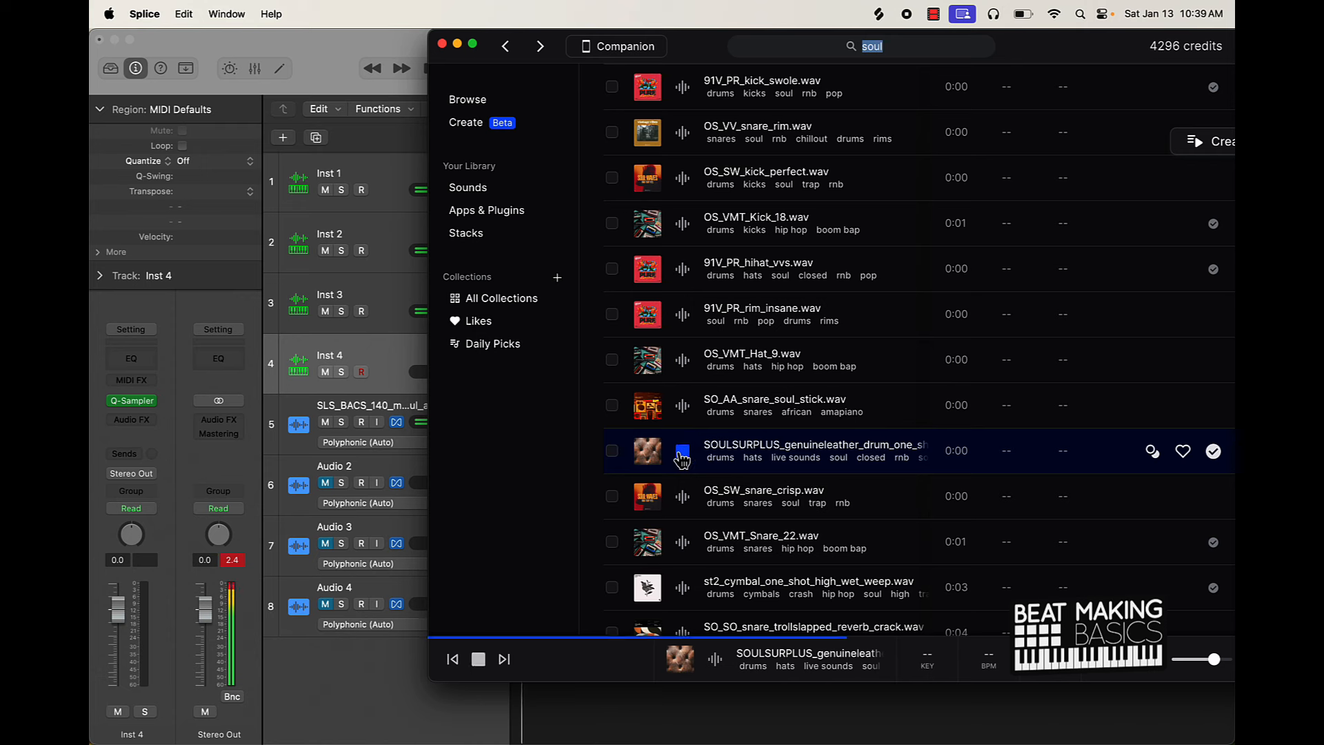
Load the SOULSURPLUS_genuineleather hat into Inst 4's Quick Sampler, then return to Logic Pro with the plug-in window closed
drag(685, 463, 624, 340)
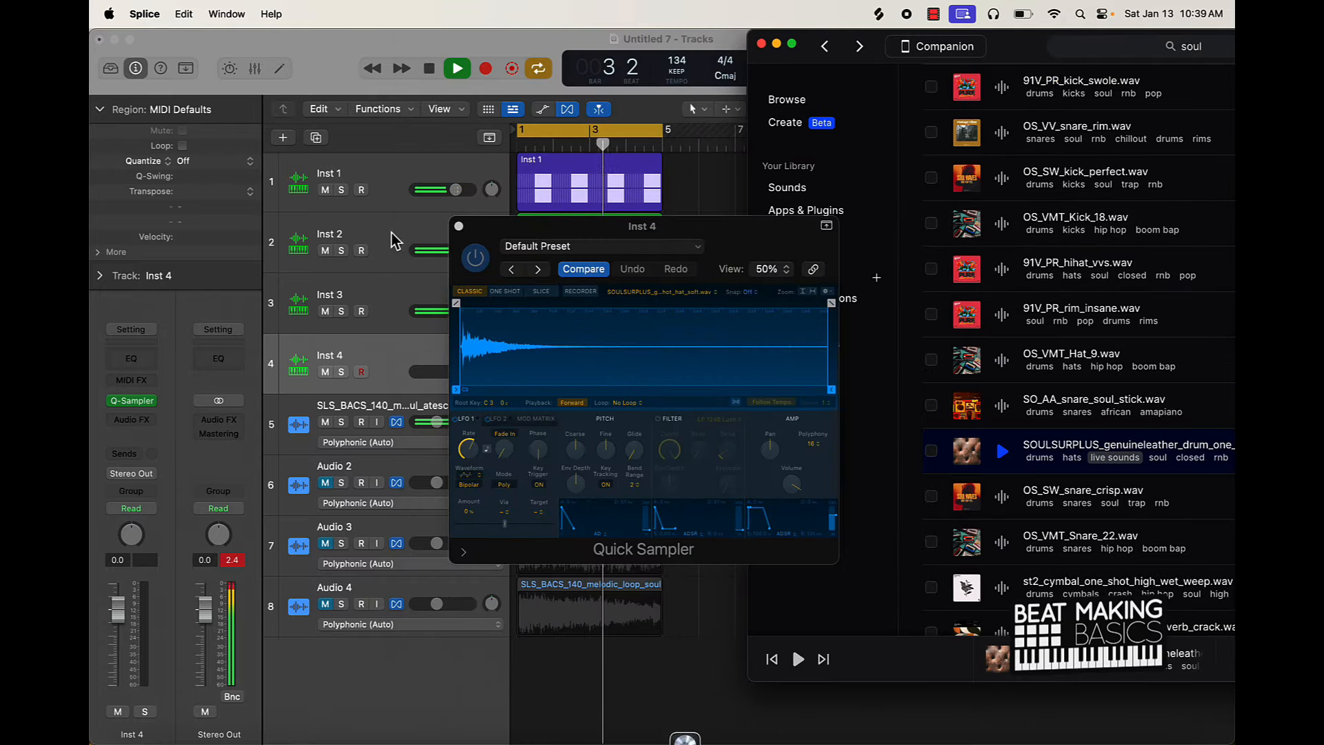
click(459, 227)
click(718, 301)
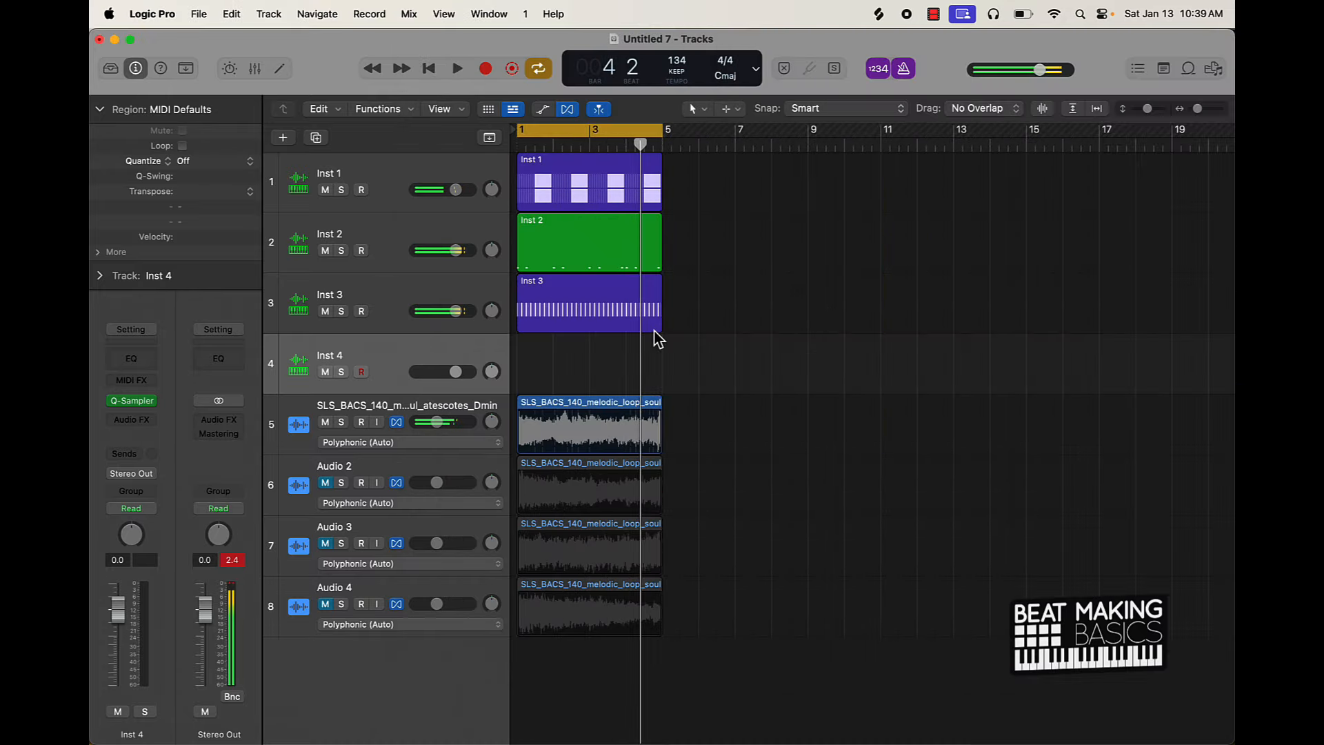
Create a step pattern on Inst 4 with step 1 on and move its region to start at bar 1
click(281, 69)
click(800, 435)
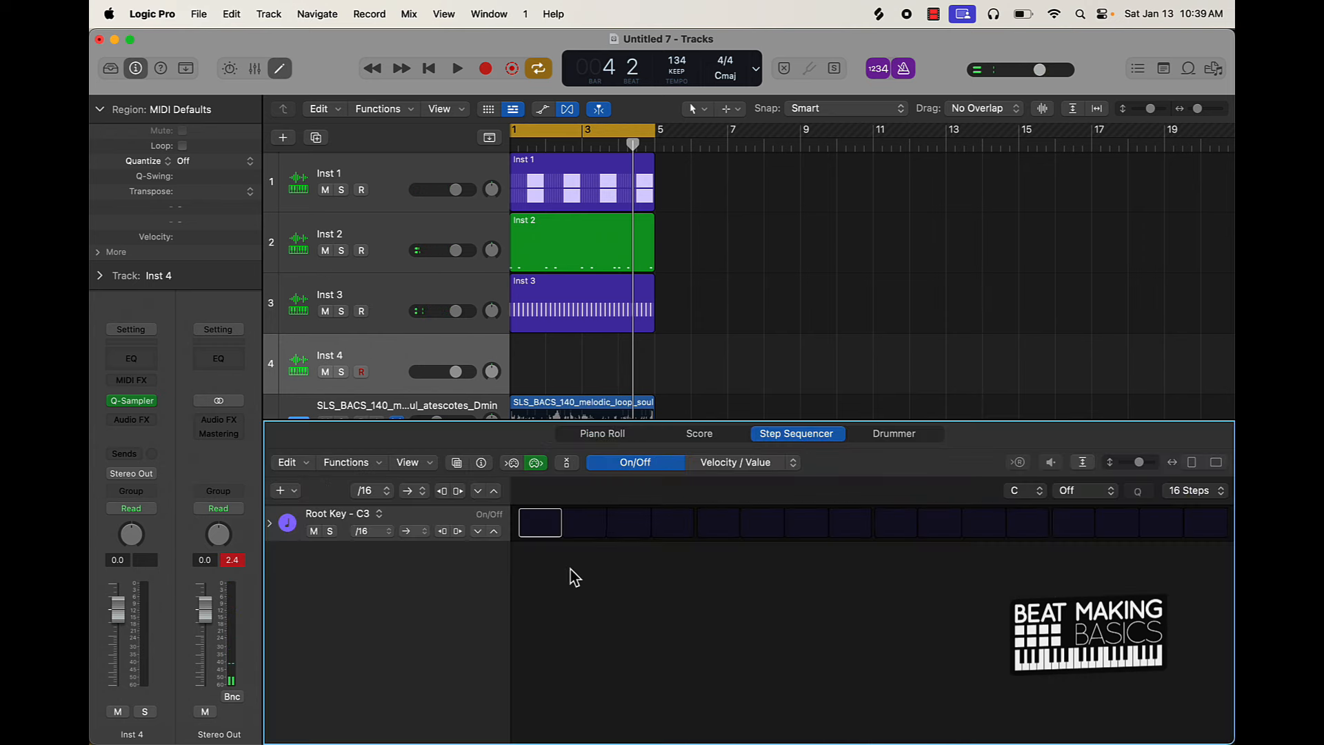
click(540, 523)
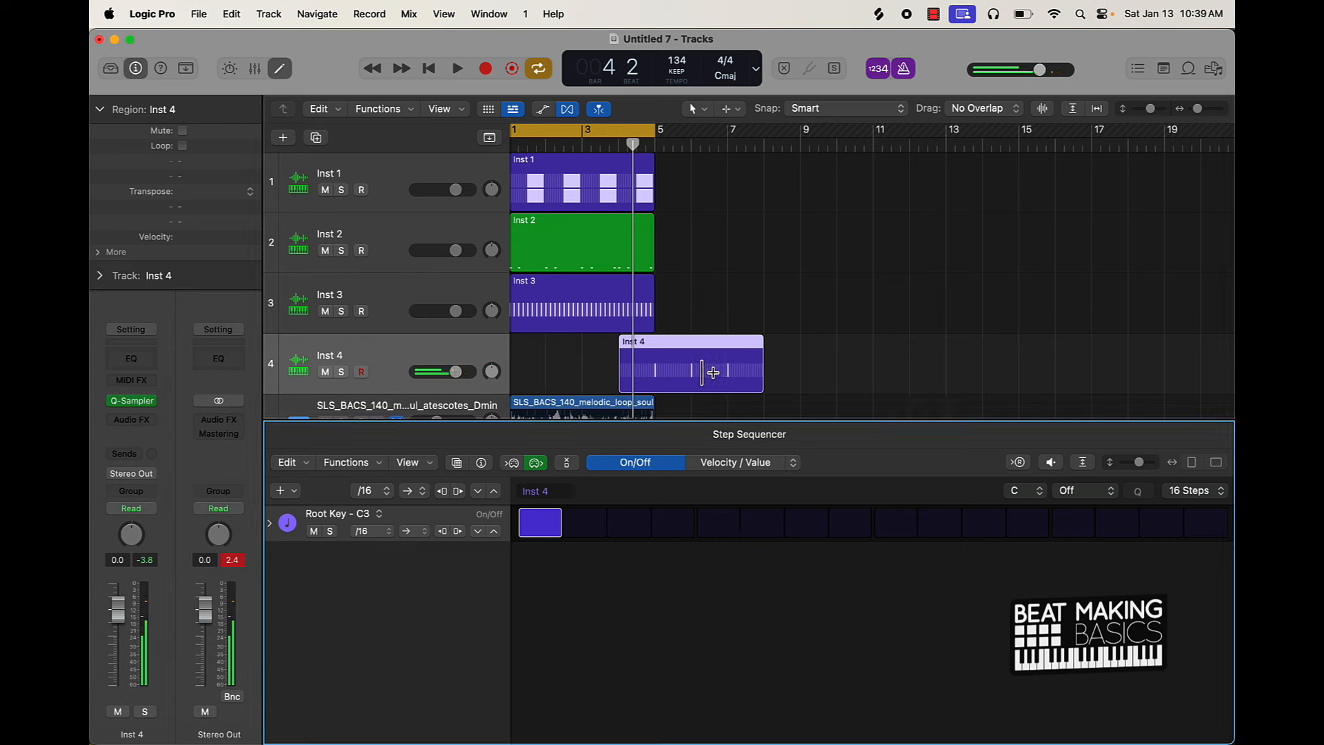
drag(696, 353, 595, 353)
During playback, turn on step 9 of the Inst 4 pattern and set the track's volume to -3.7 dB
key(space)
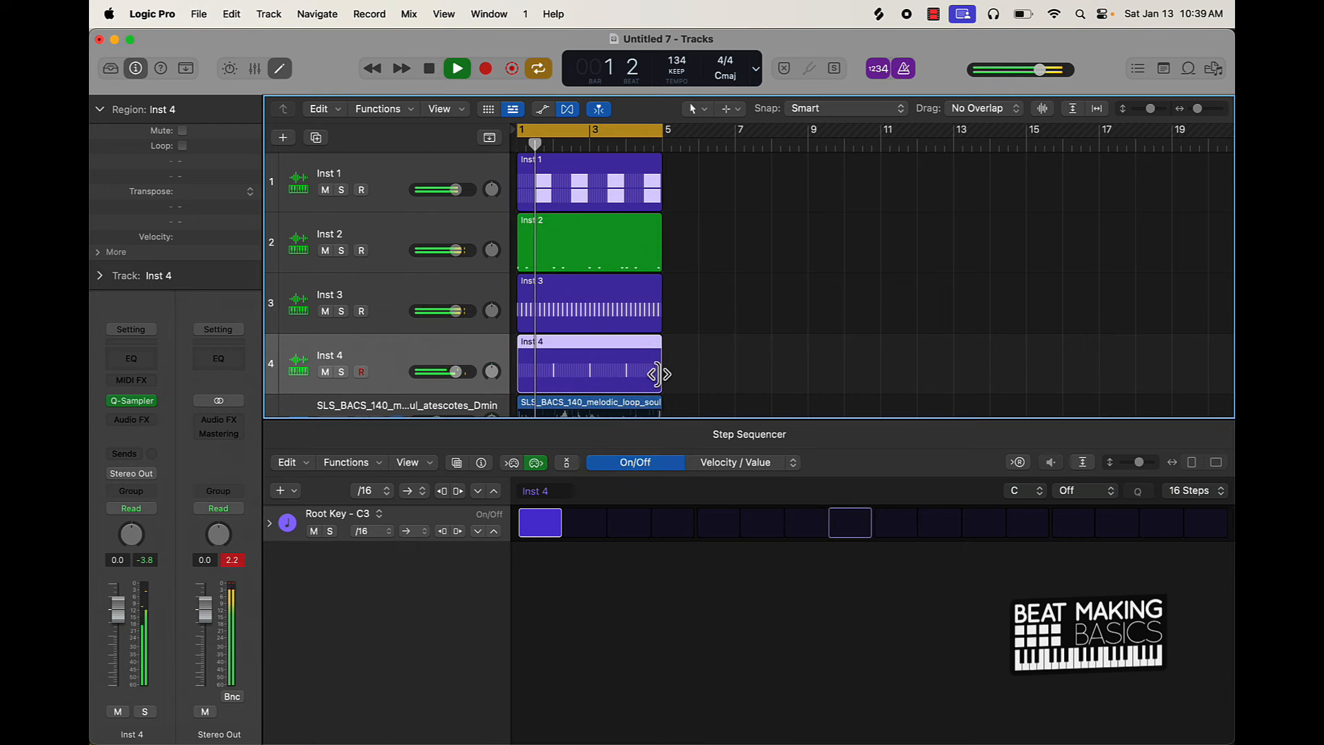
click(912, 532)
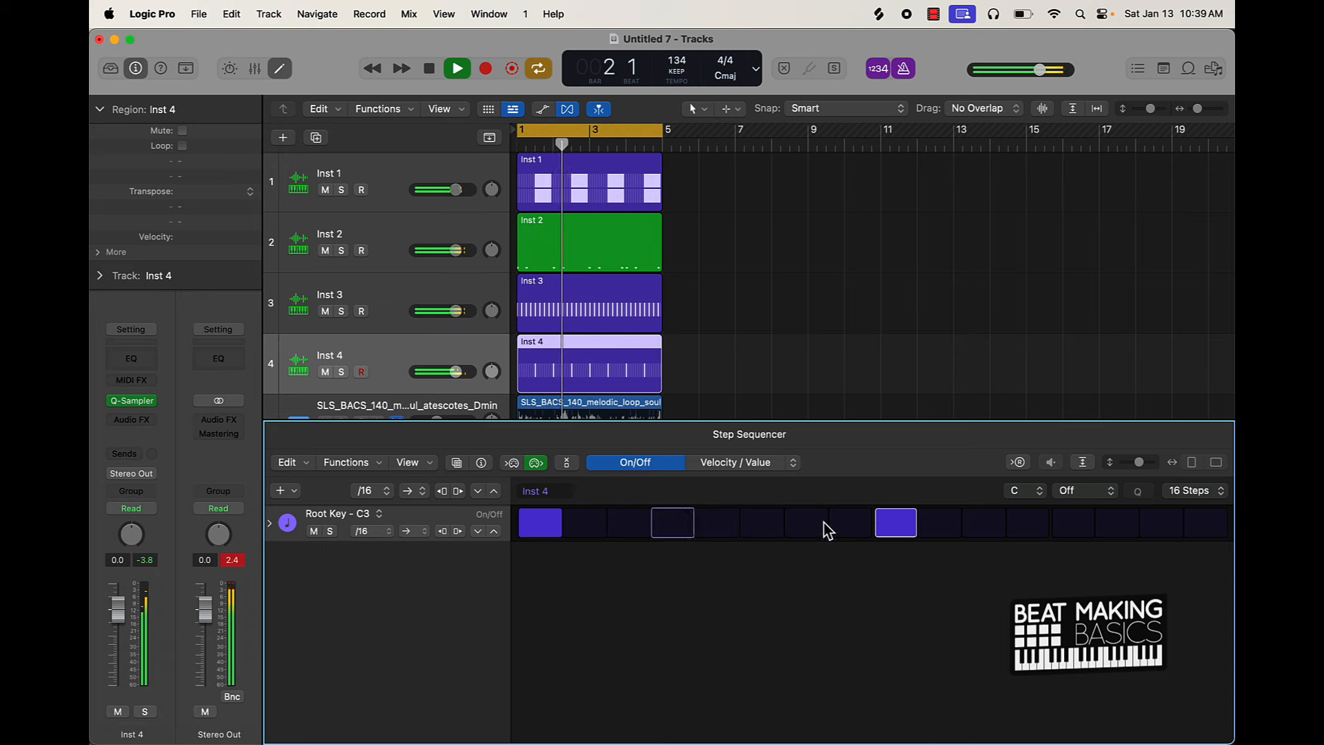
drag(456, 373, 449, 372)
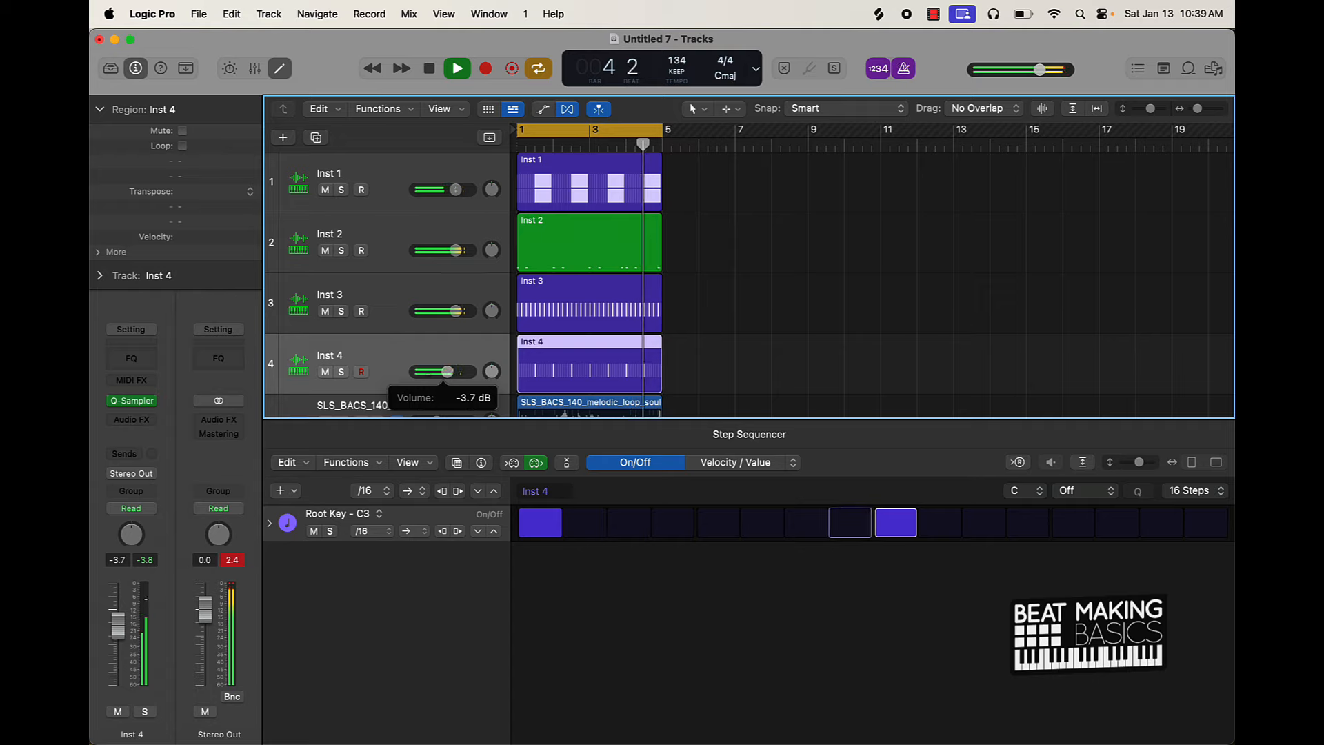
Create another Quick Sampler (Single Sample) software instrument track below Inst 4
click(284, 138)
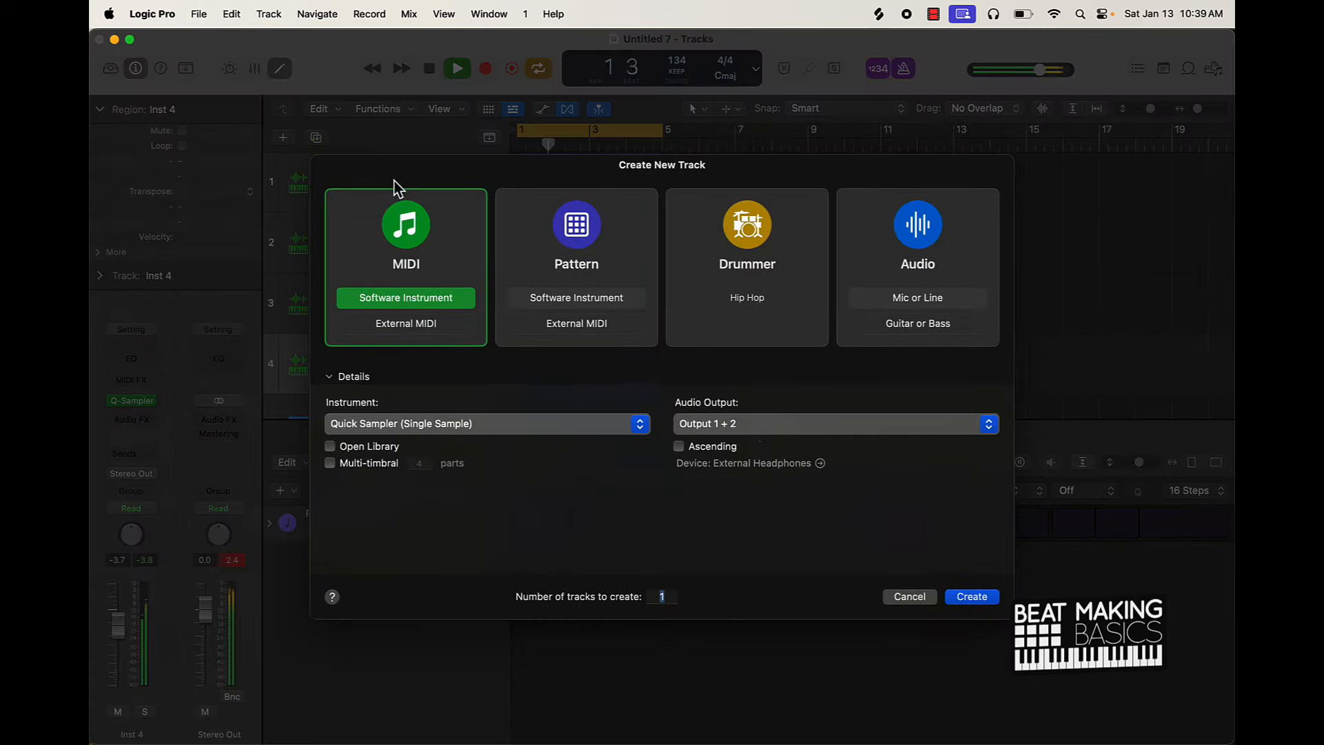
click(988, 601)
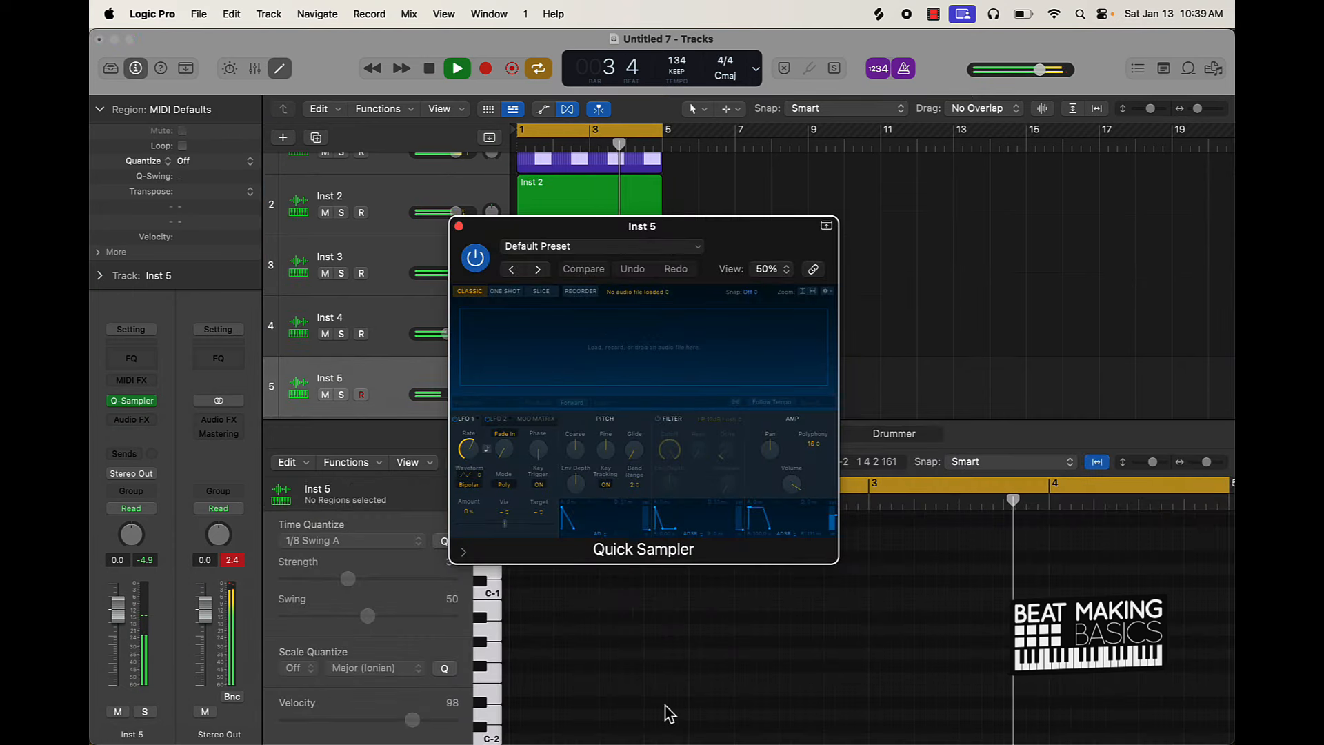
Switch to Splice, make room beside the Inst 5 sampler, and audition the OS_SW_perc_clap_snare and OS_VV_snare_convoy one-shots
mouse_move(685, 717)
click(644, 717)
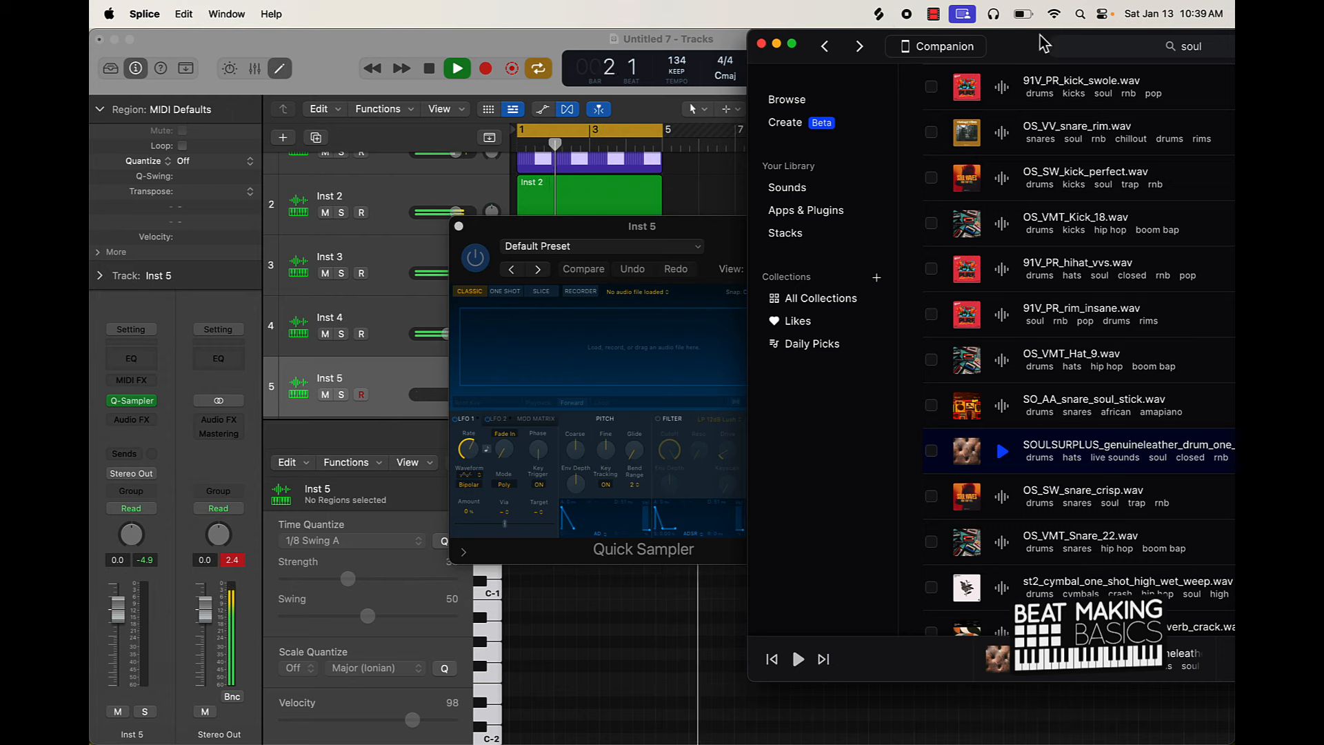
drag(623, 235, 410, 171)
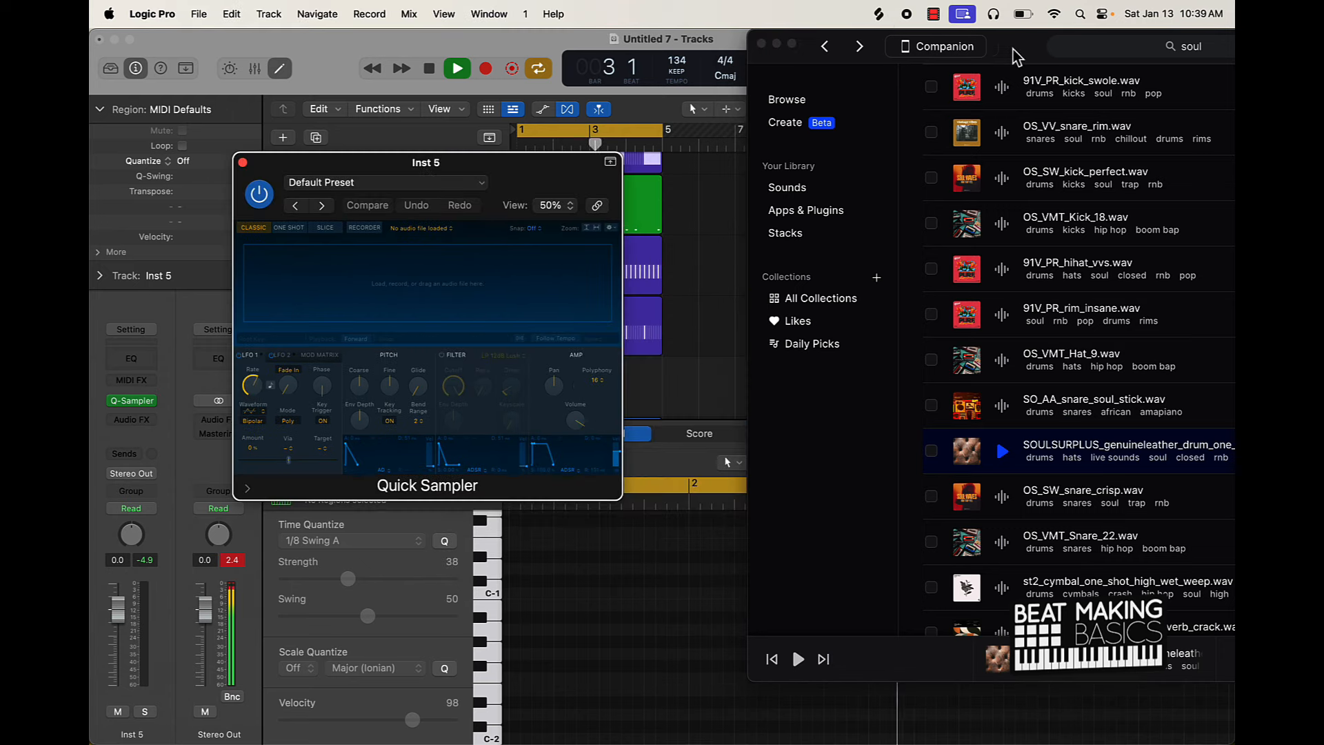
drag(1019, 55, 821, 27)
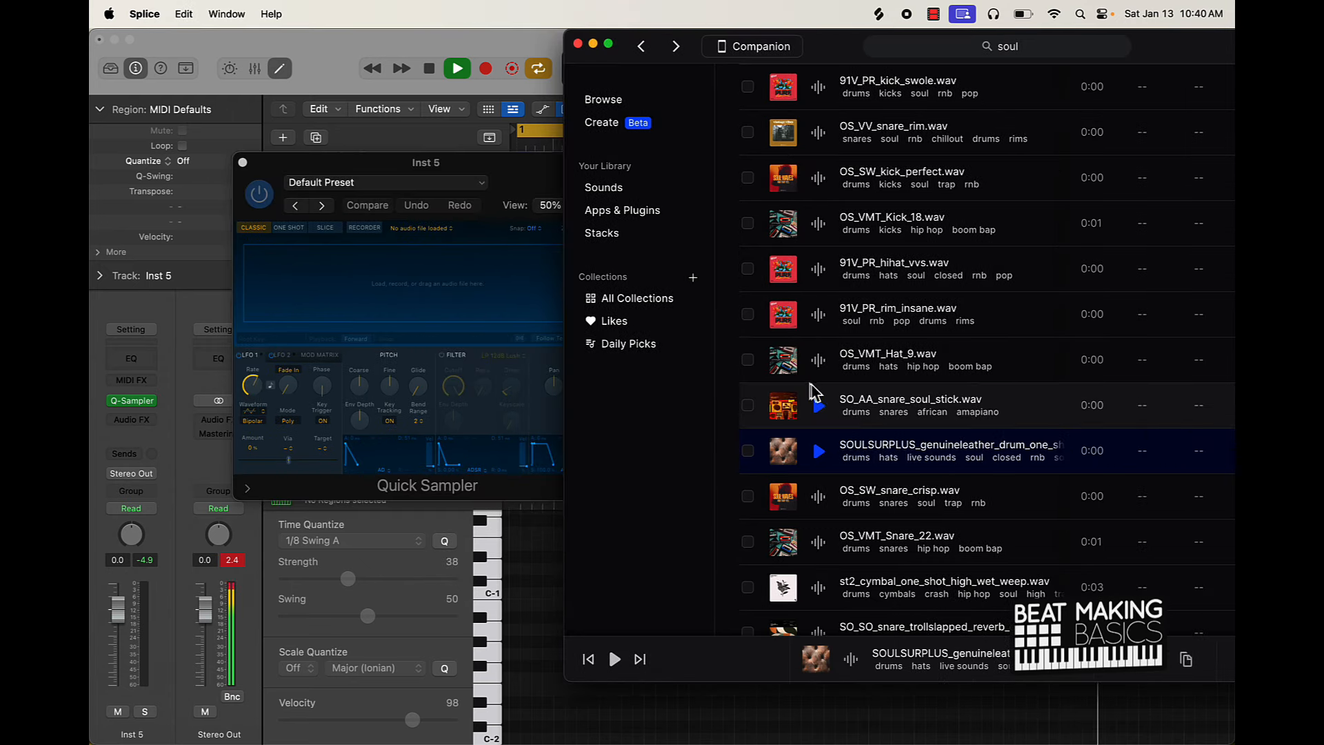
scroll(933, 475, down, 5)
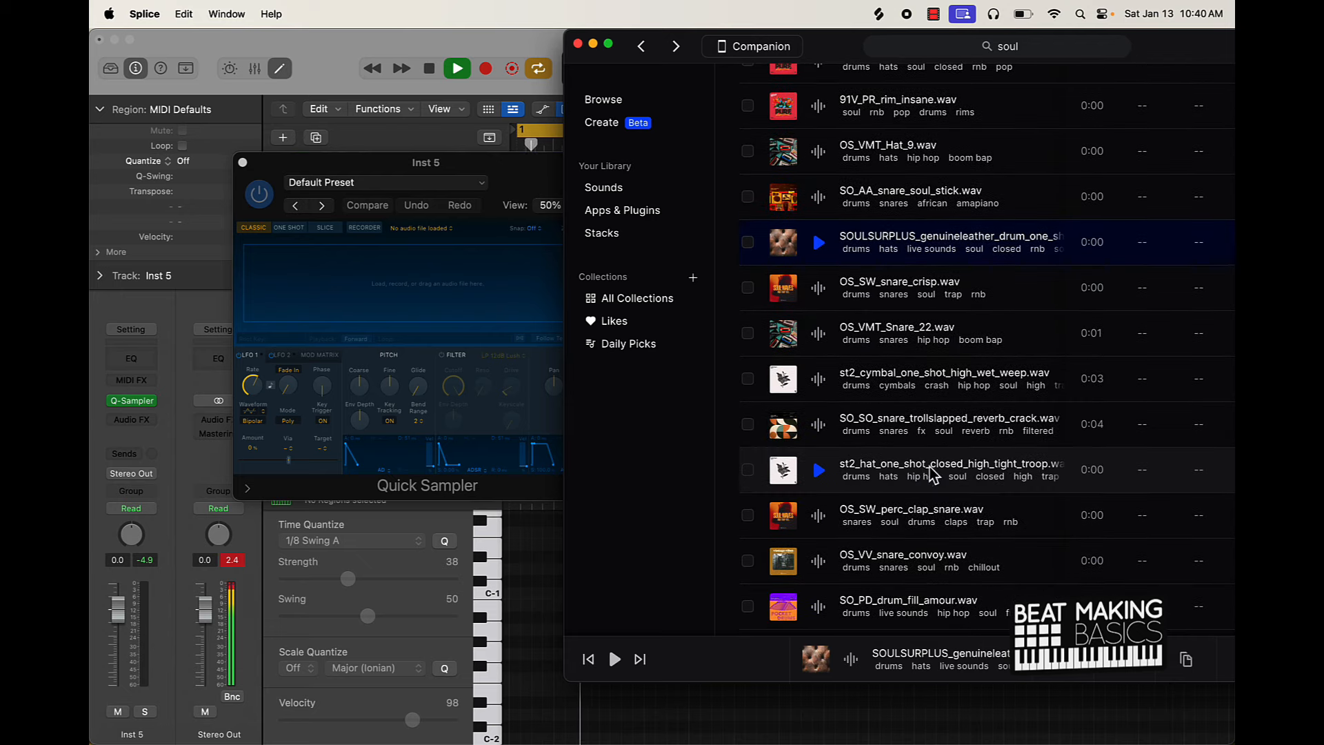
scroll(933, 475, down, 1)
click(820, 476)
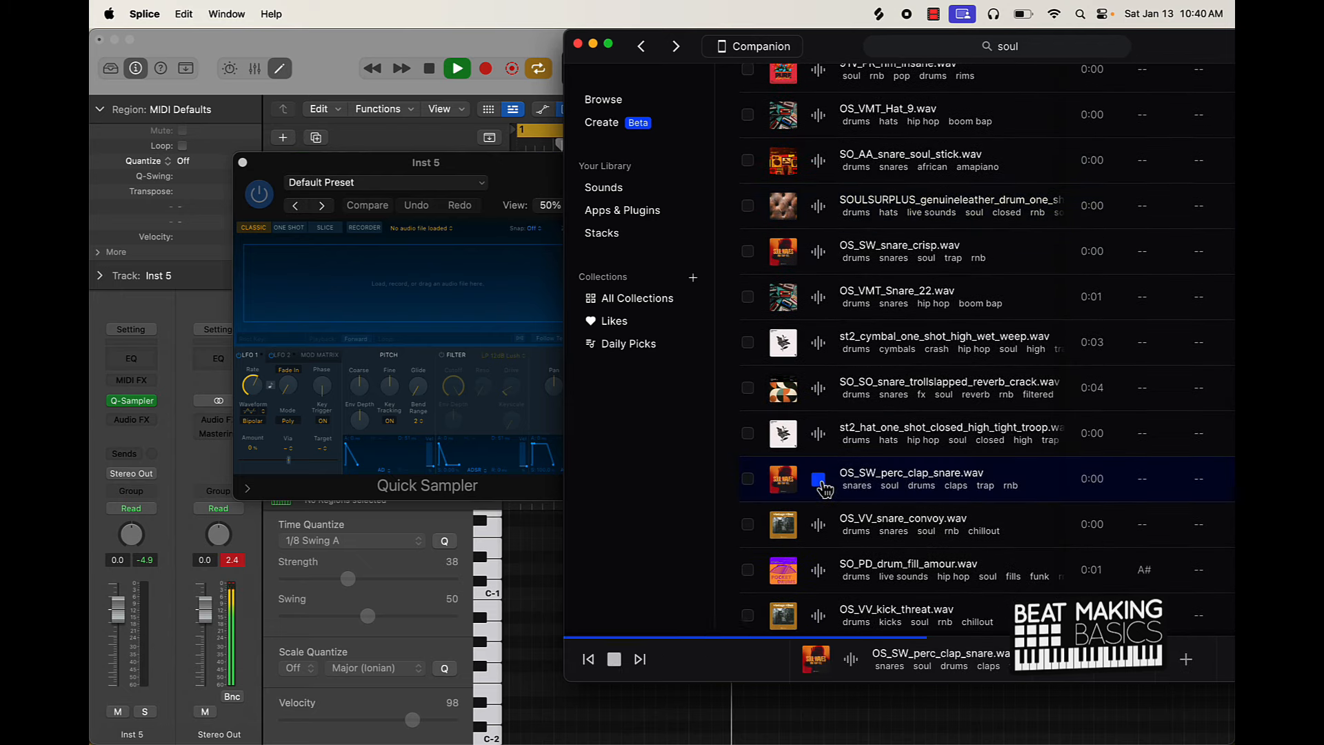
click(819, 525)
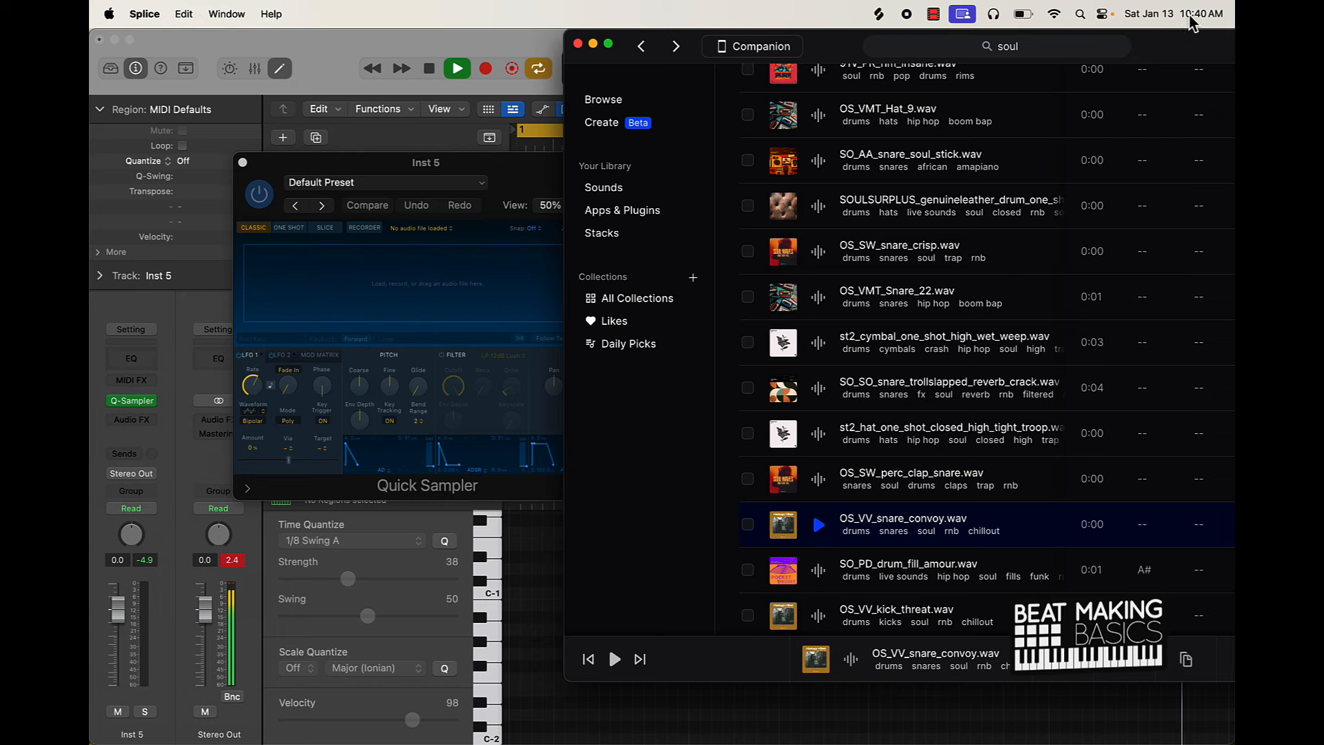
Load OS_VV_snare_convoy.wav from Splice into Inst 5's Quick Sampler and return to Logic Pro
drag(1187, 45, 1047, 45)
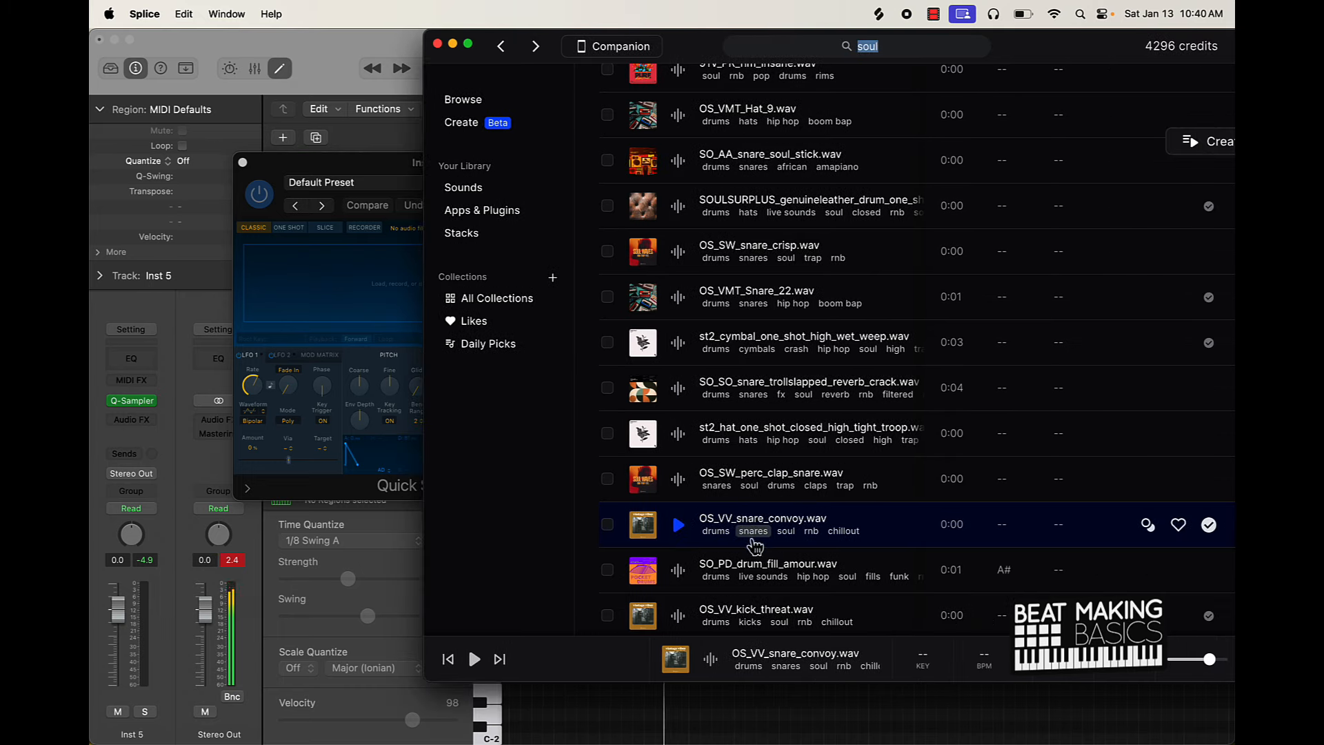
drag(655, 526, 388, 310)
click(359, 86)
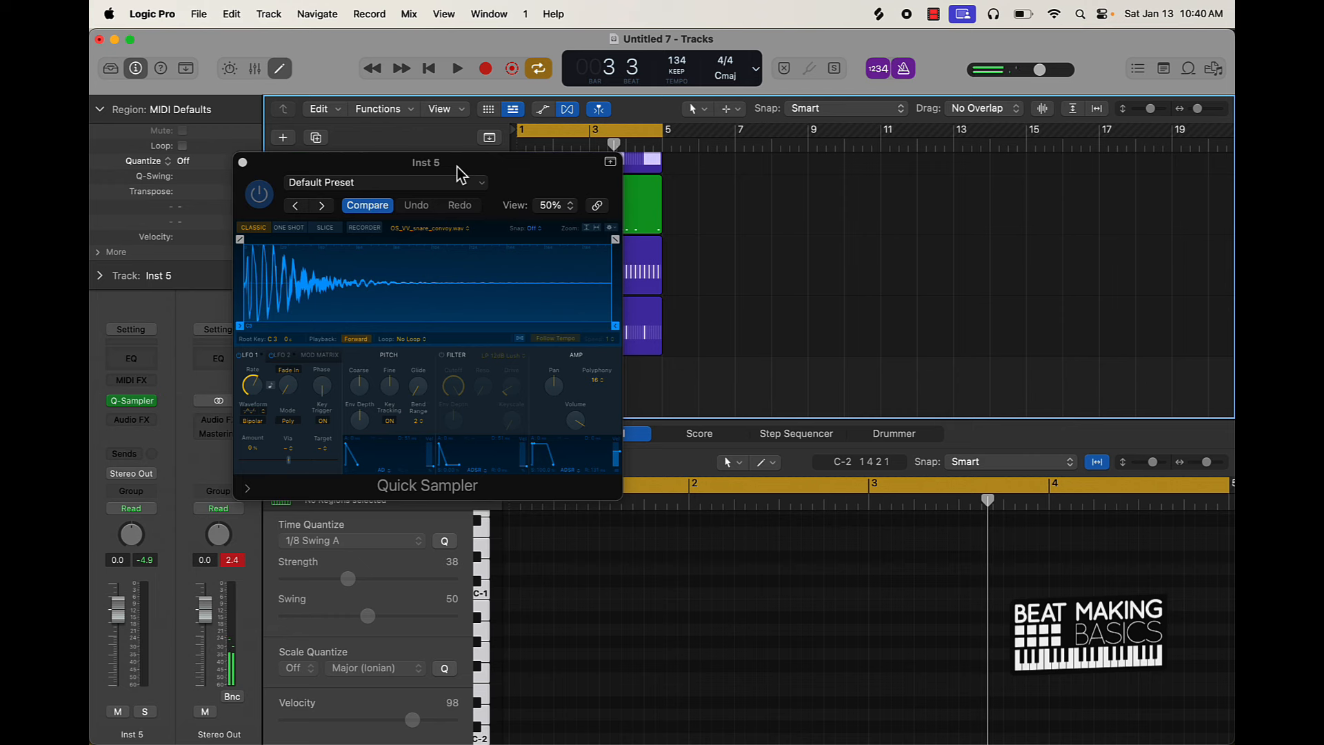
Record C3 snare hits on Inst 5 over the four-bar cycle with Musical Typing, then close the sampler and typing windows
key(super+k)
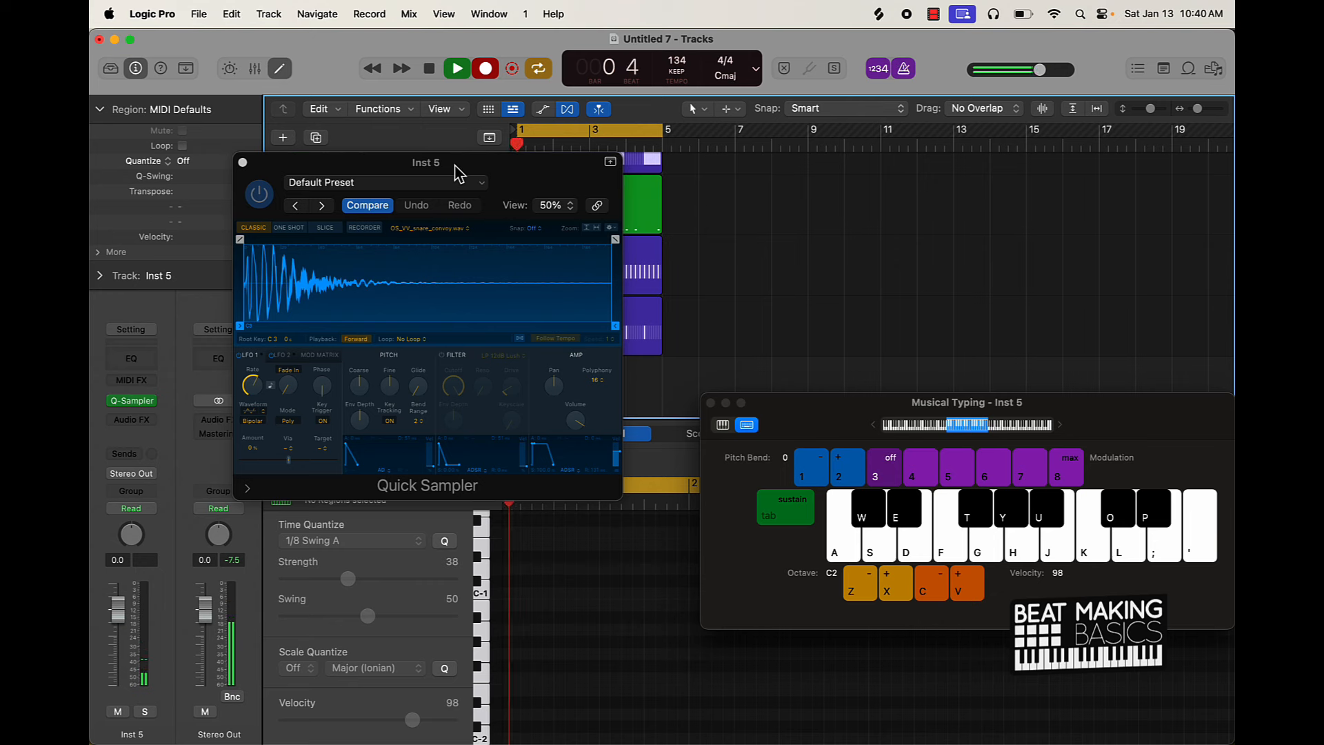
key(a)
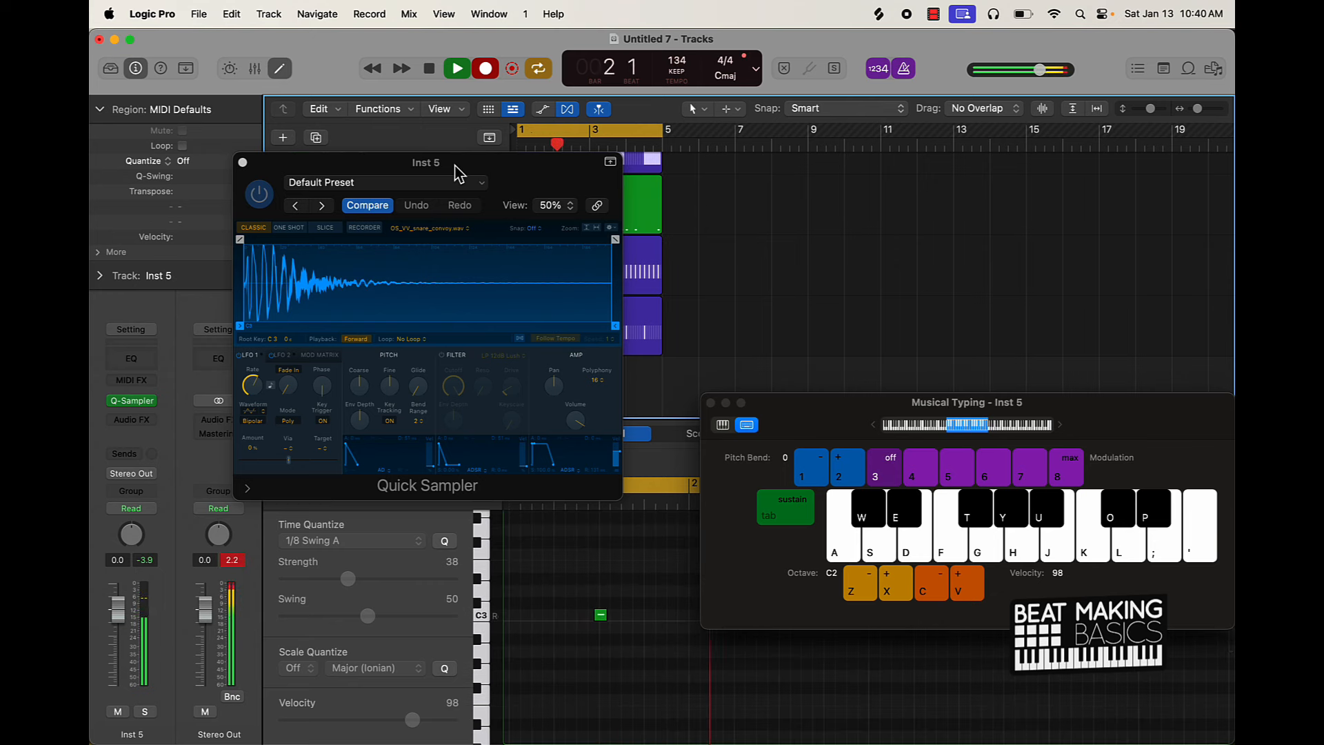
key(k)
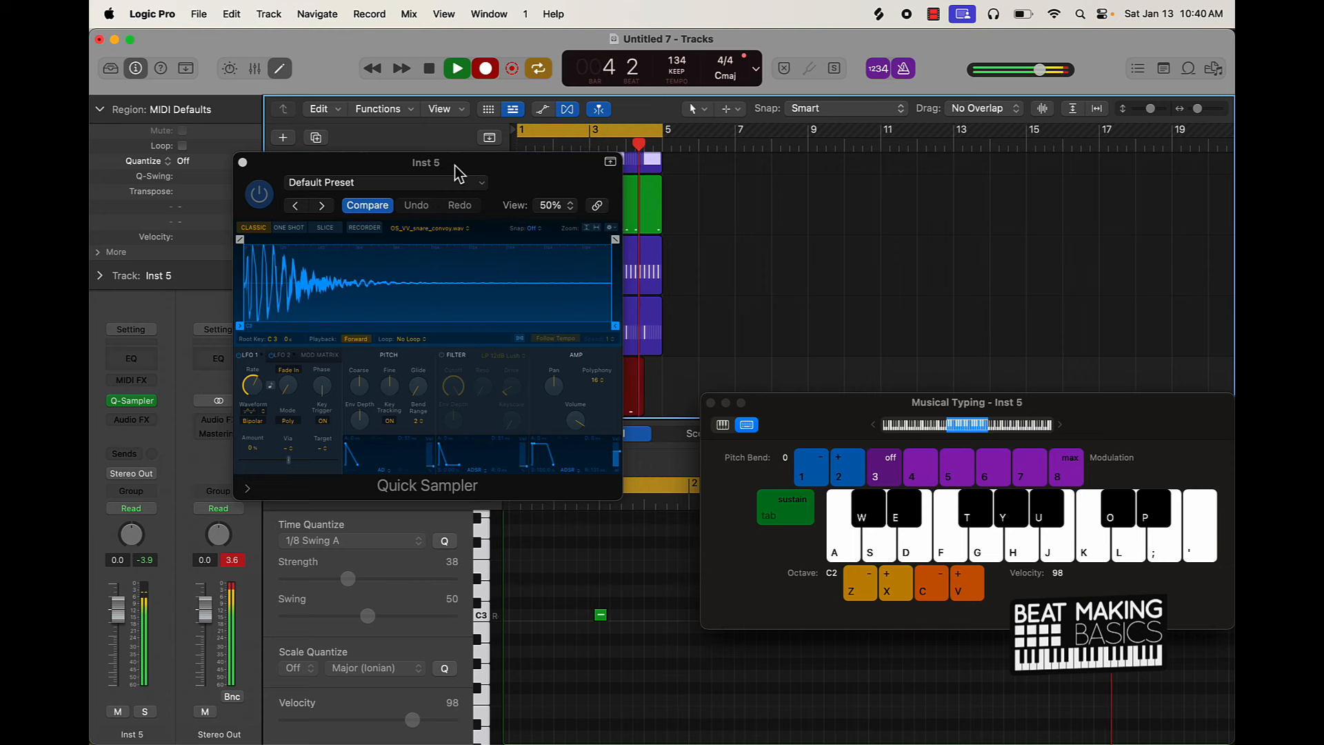
key(k)
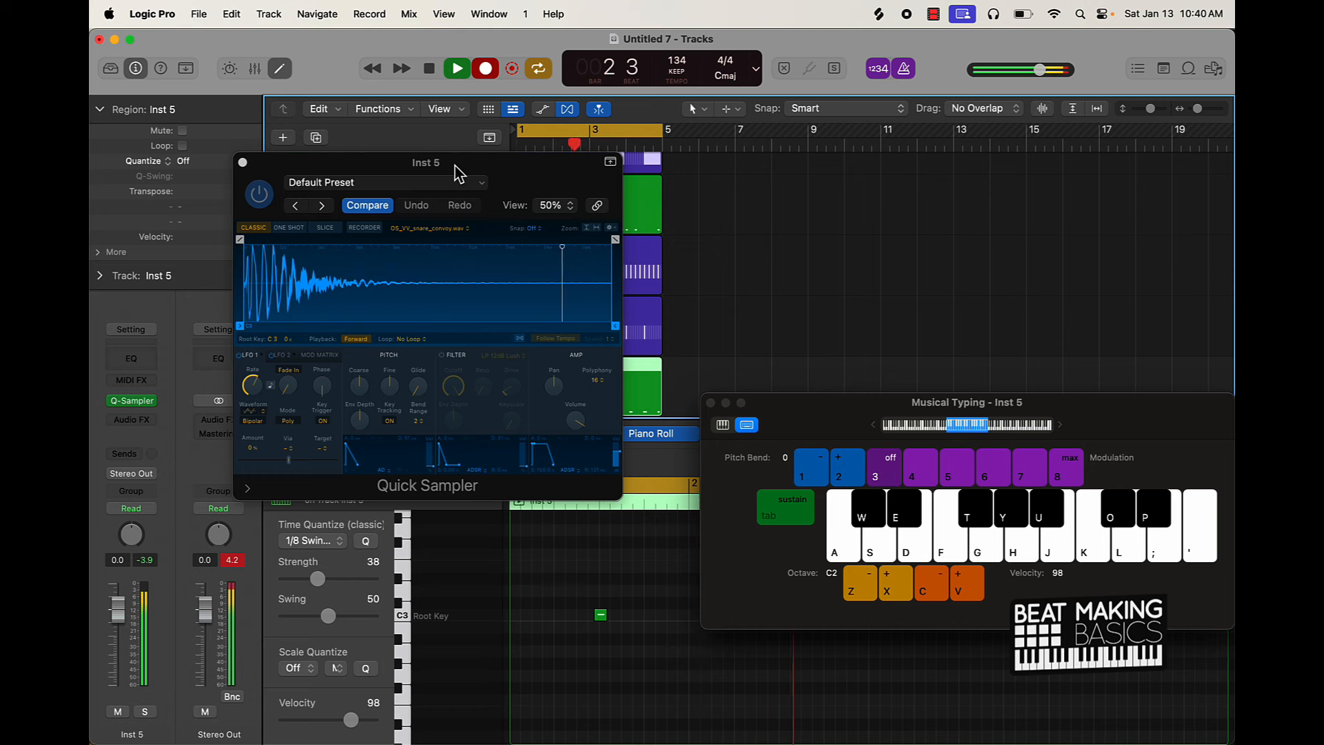
key(k)
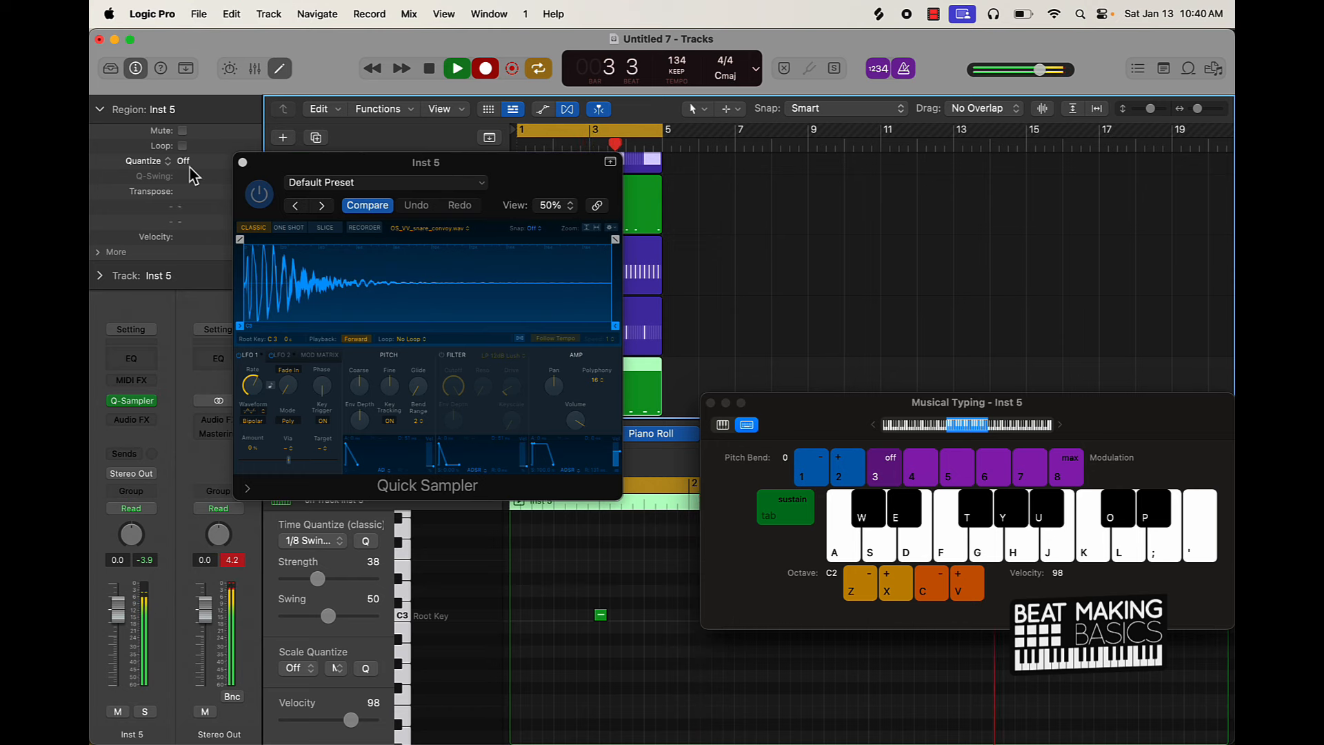
click(242, 162)
key(k)
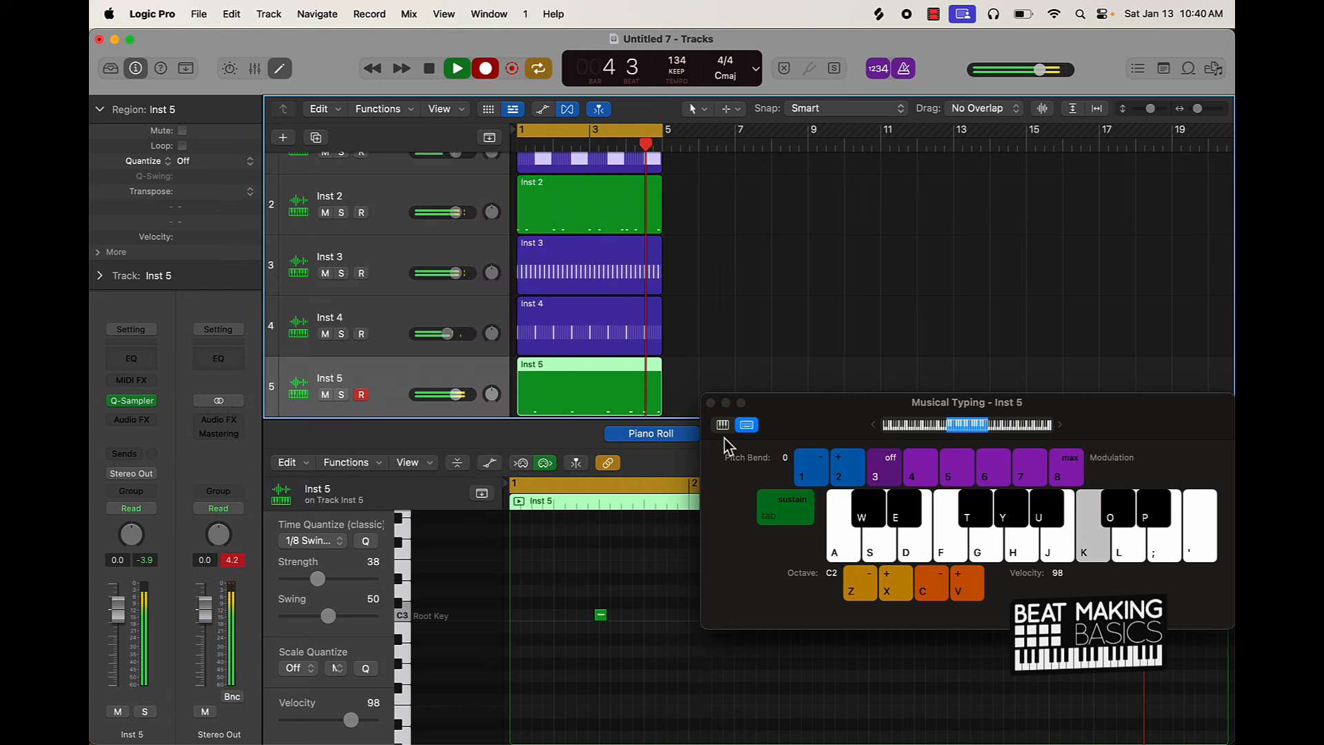
click(711, 403)
Select the recorded Inst 5 notes, set the time quantize strength to 76, and resume playback
click(734, 583)
key(super+a)
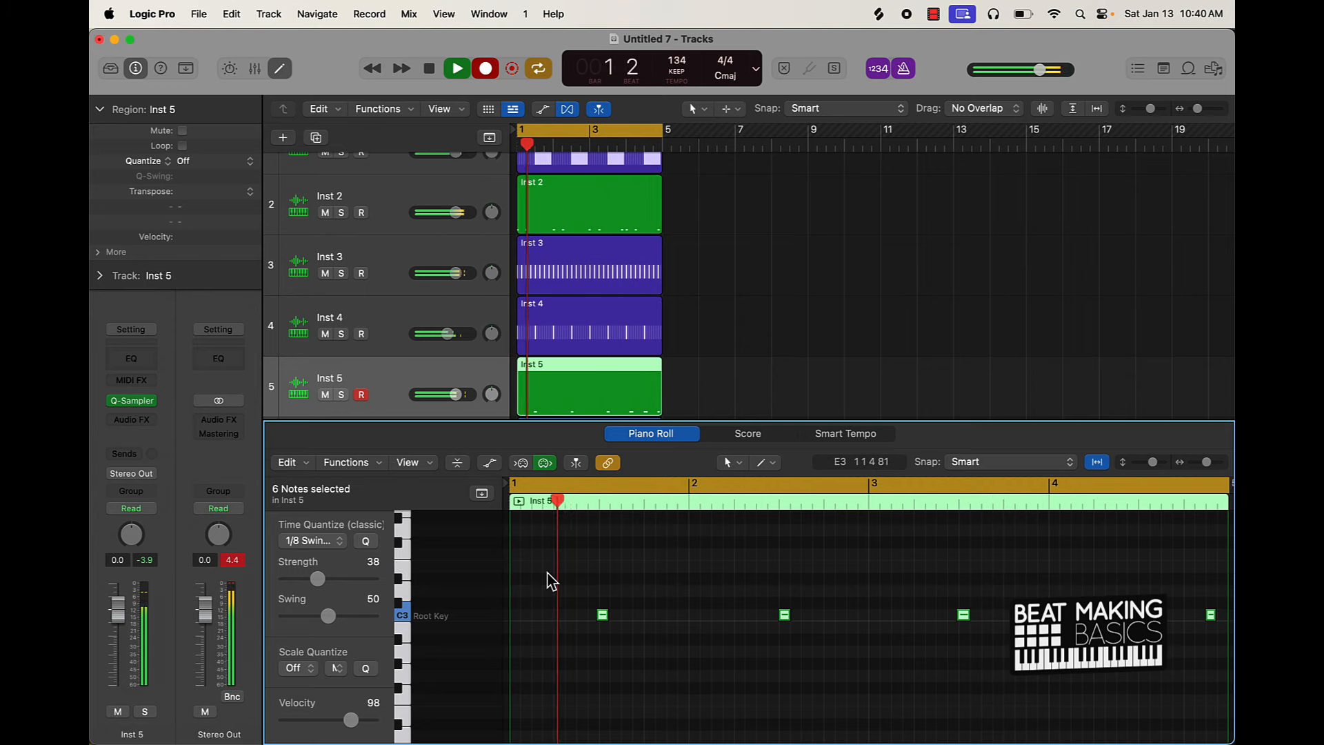
key(space)
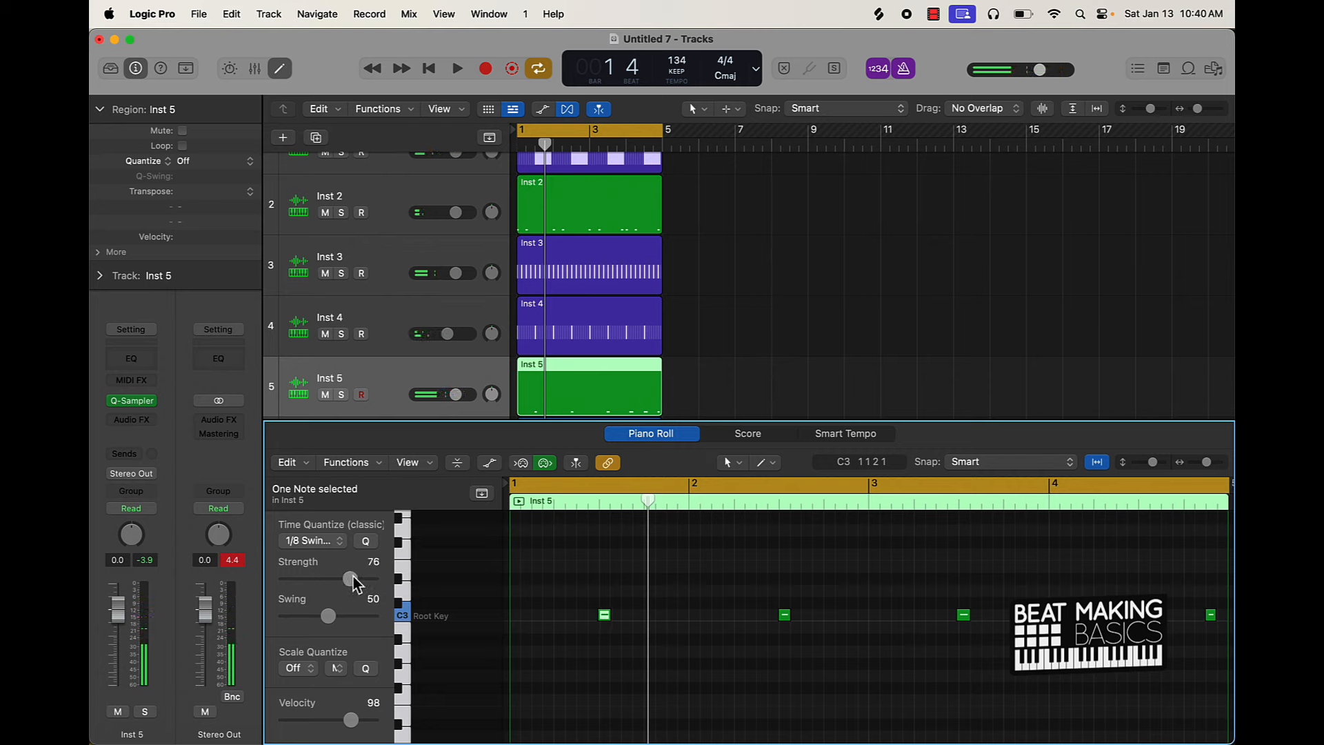
key(space)
click(651, 582)
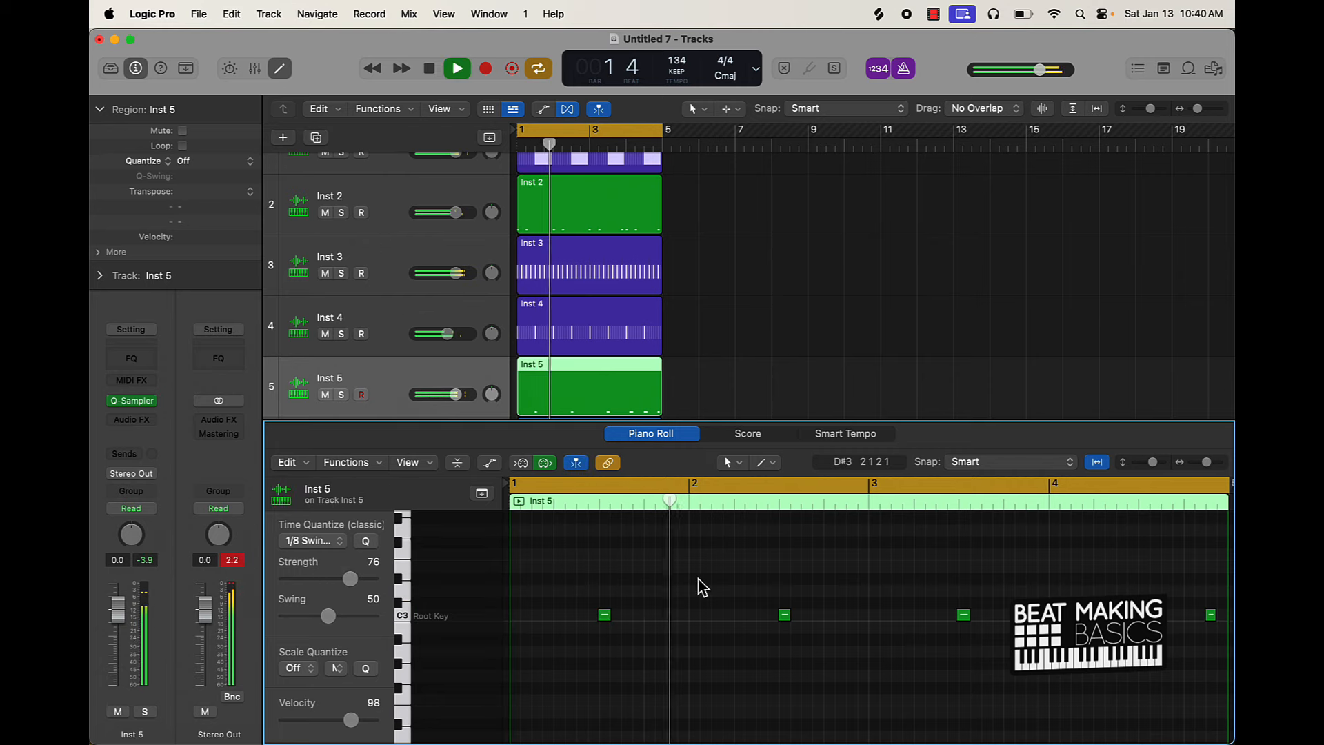
Reorder the tracks so Inst 2 is first and Inst 5 sits between Inst 1 and Inst 3, then hide the editor
scroll(344, 377, right, 2)
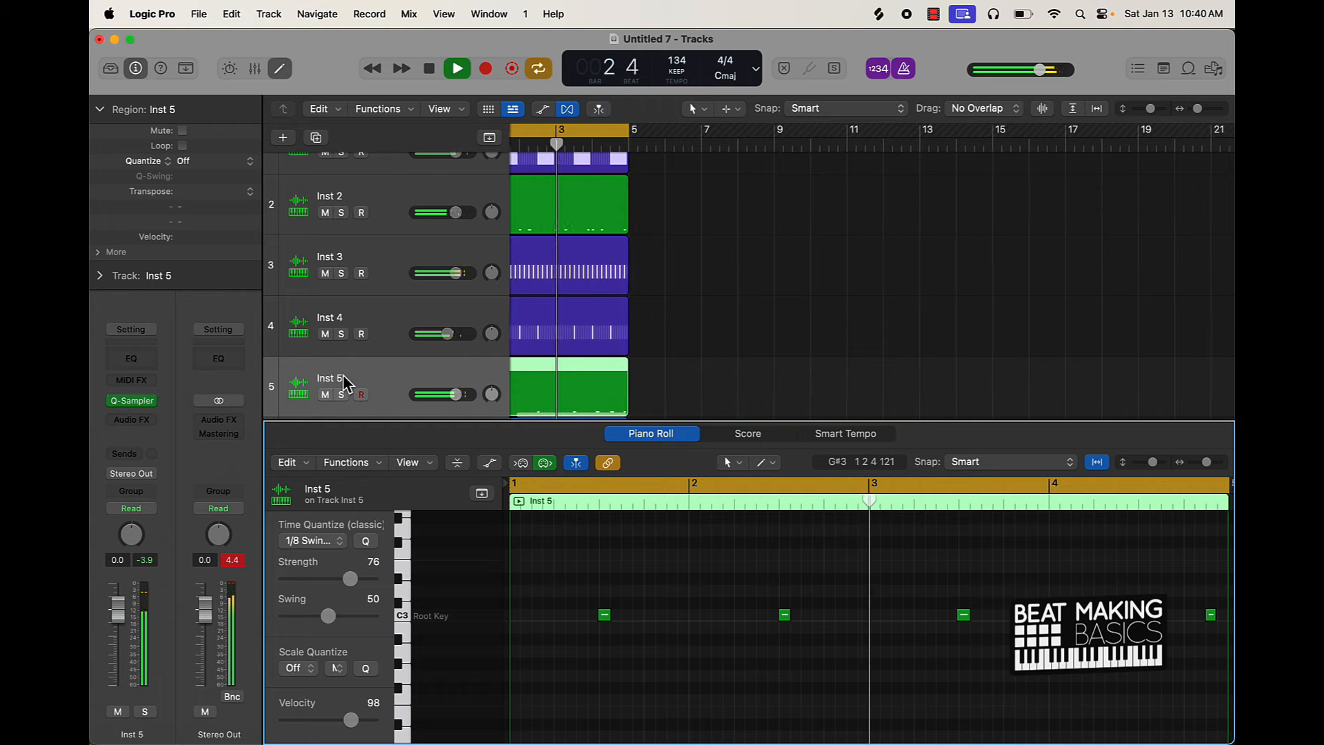
drag(342, 376, 342, 205)
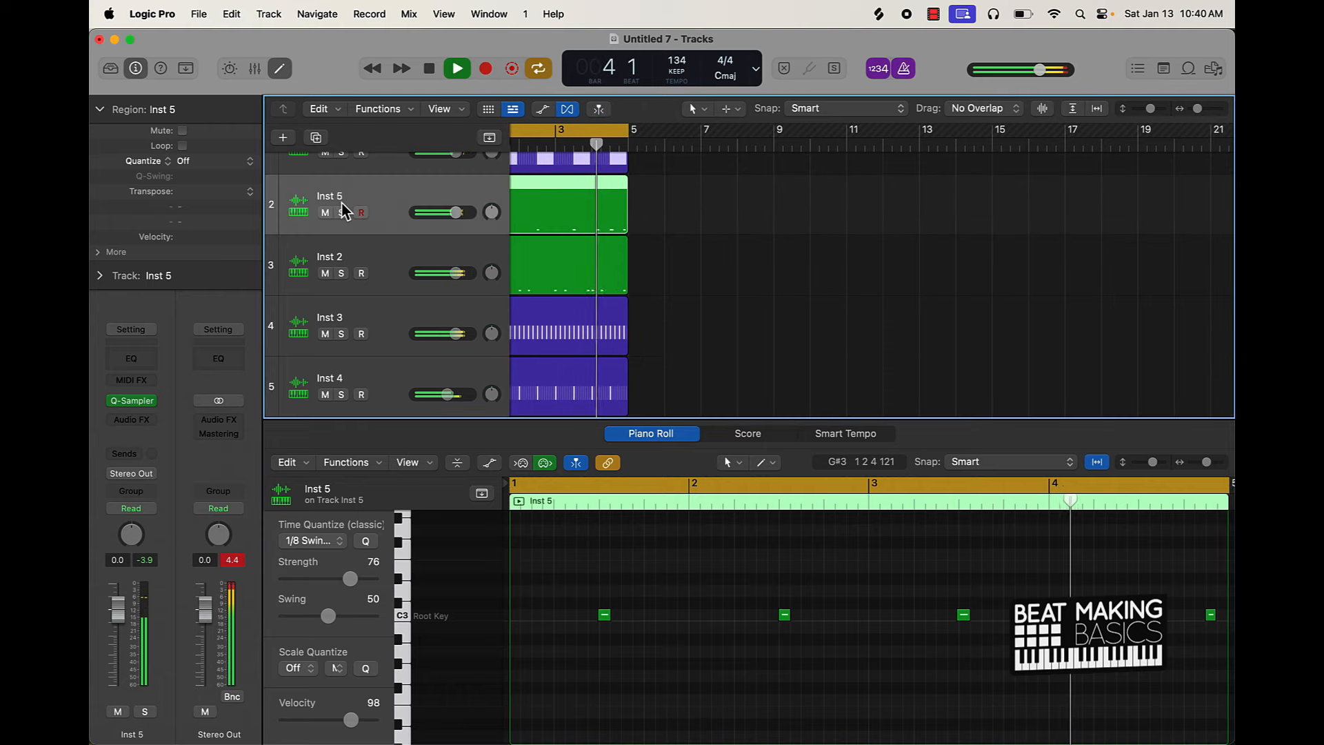
scroll(438, 308, up, 2)
drag(379, 304, 381, 178)
click(715, 235)
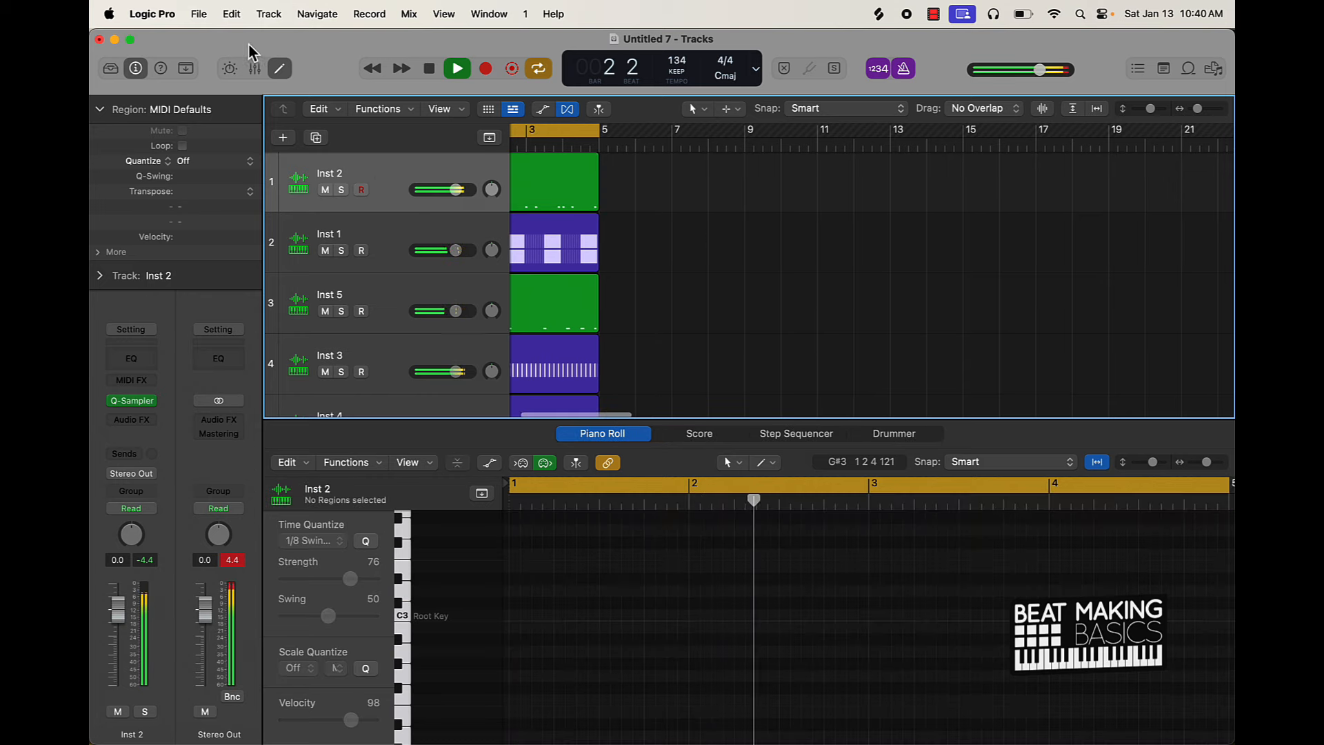
click(279, 68)
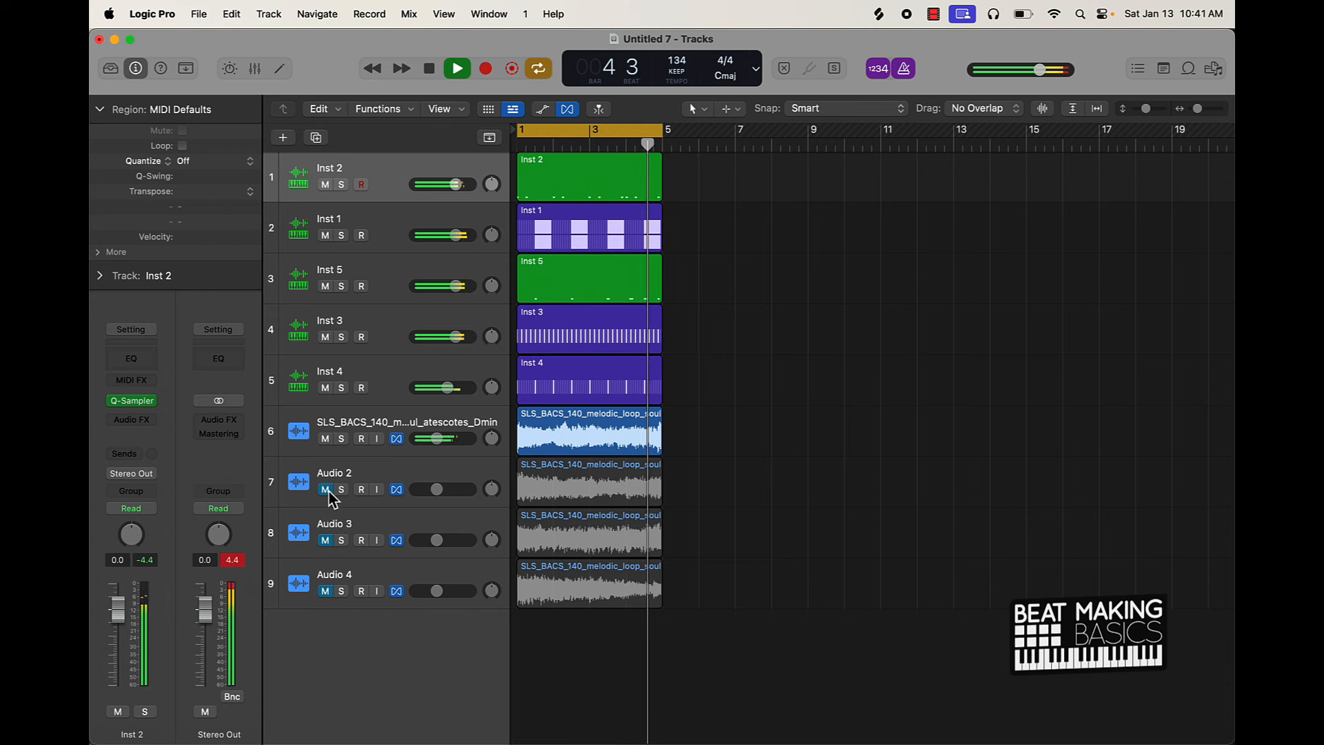
Unmute Audio 3, mute the SLS_BACS_140 loop on track 6, and set Inst 4's volume to -5.3 dB
click(325, 540)
click(325, 439)
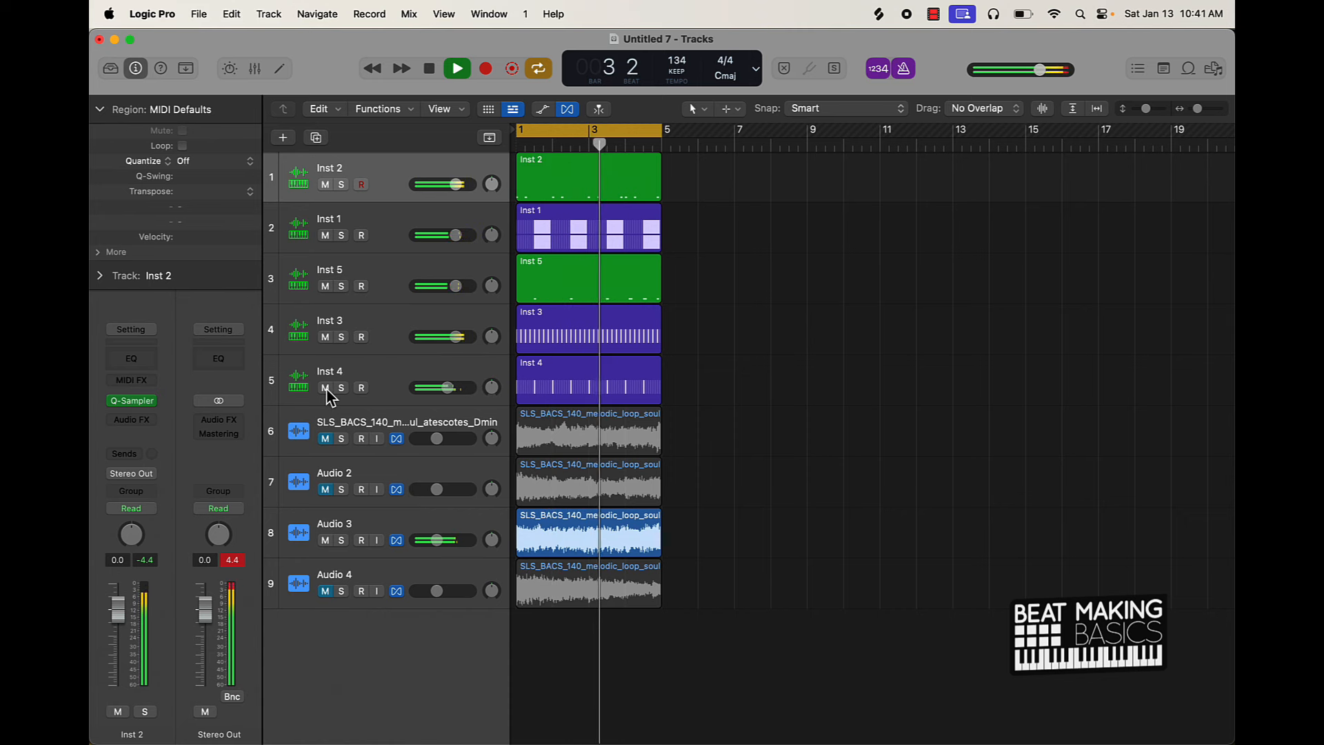
drag(448, 388, 443, 388)
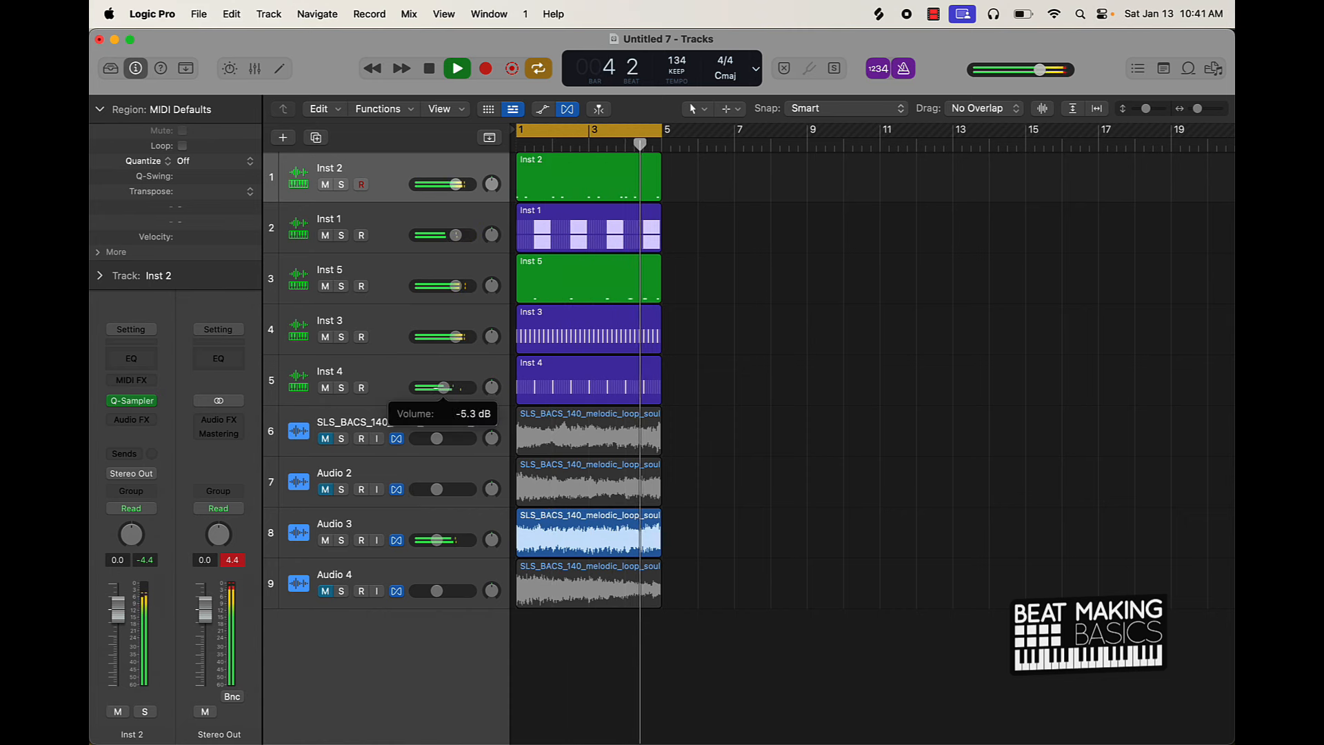
Unmute the SLS_BACS_140 loop on track 6, mute Audio 3 again, and stop playback after listening
click(325, 438)
click(326, 540)
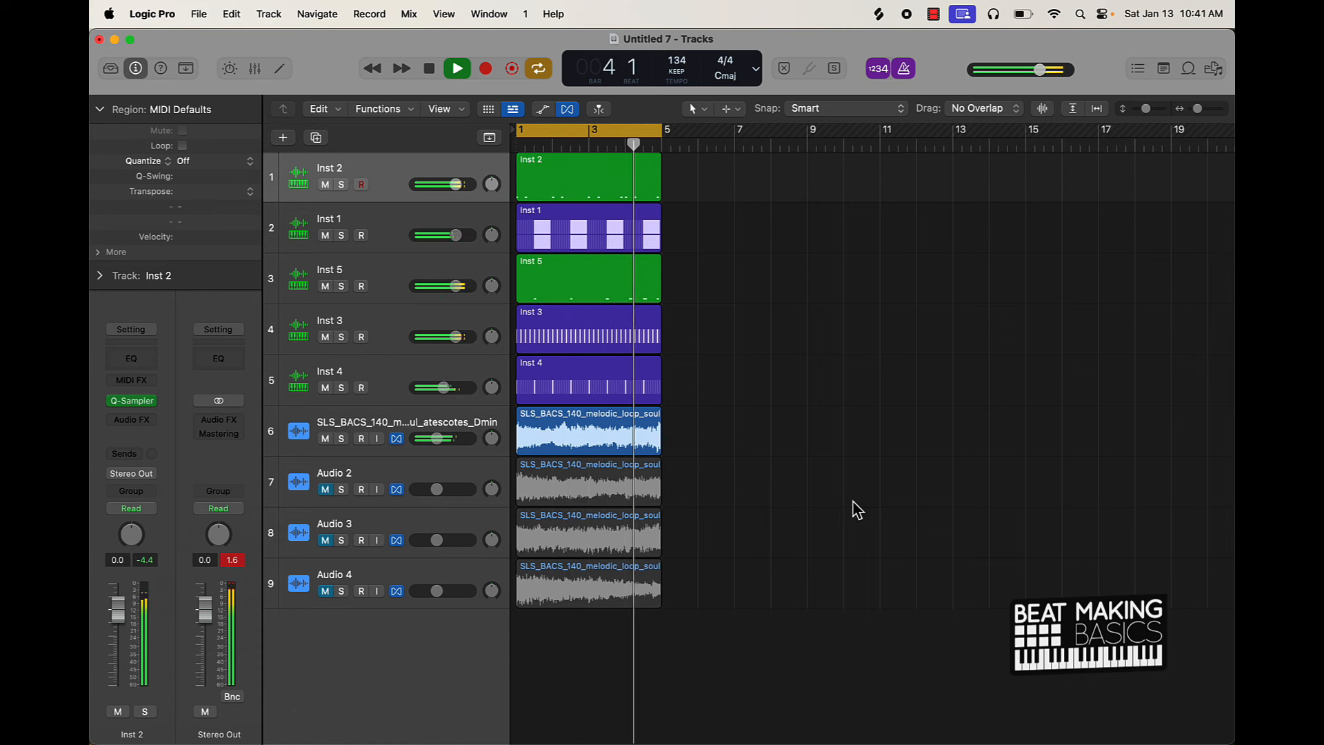
key(space)
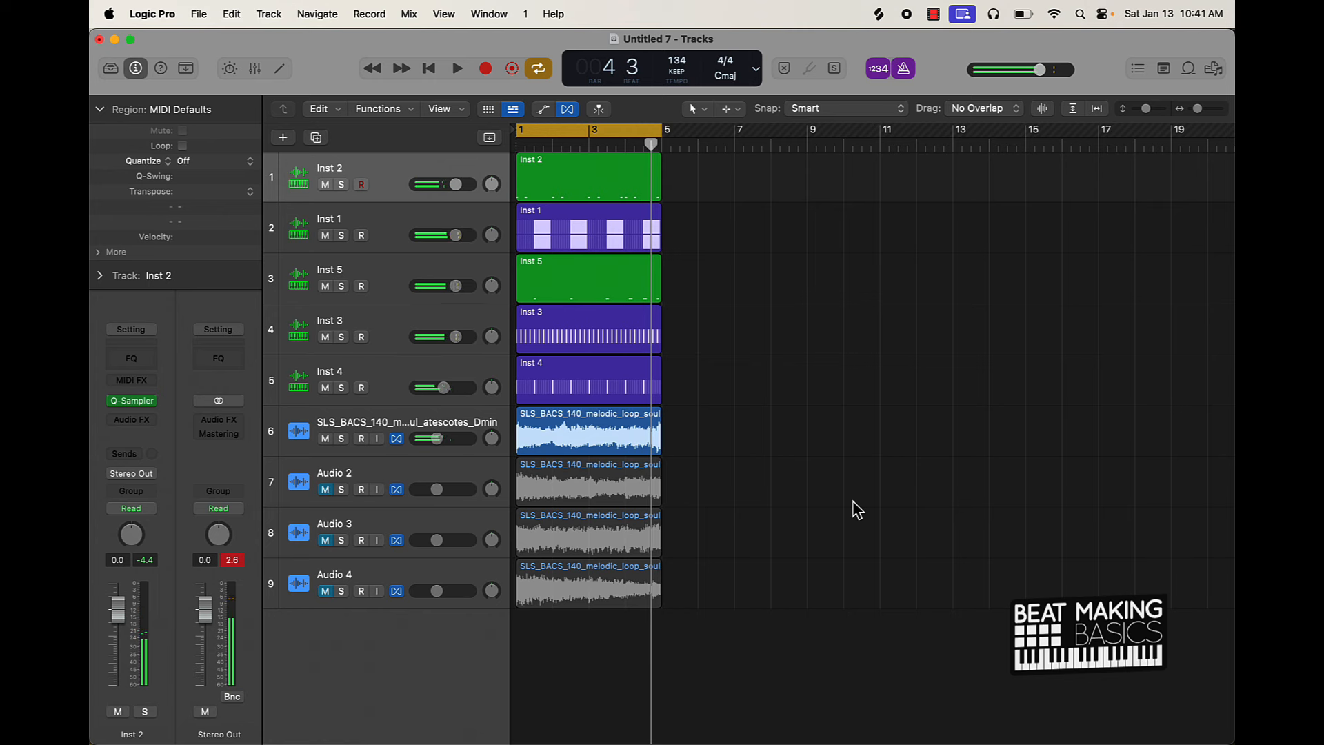